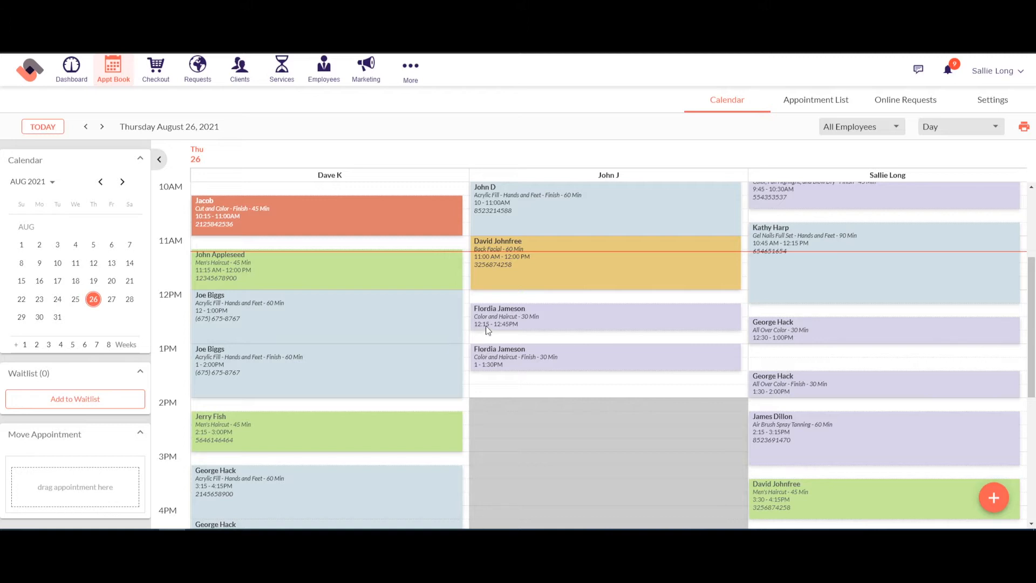
Step: Launch the Setup Wizard from More > Options under the MANAGEMENT settings group
left_click(412, 79)
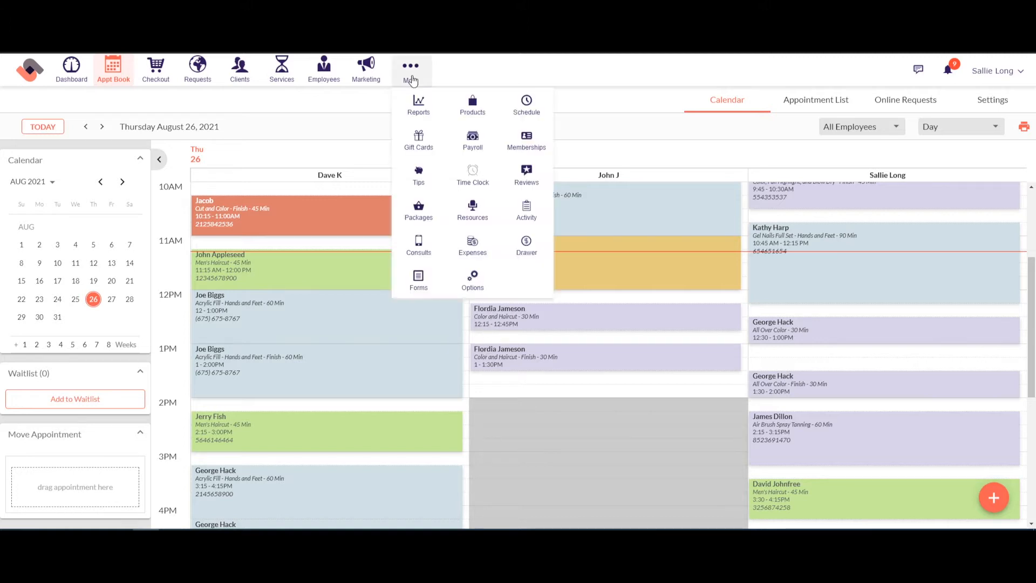
left_click(477, 284)
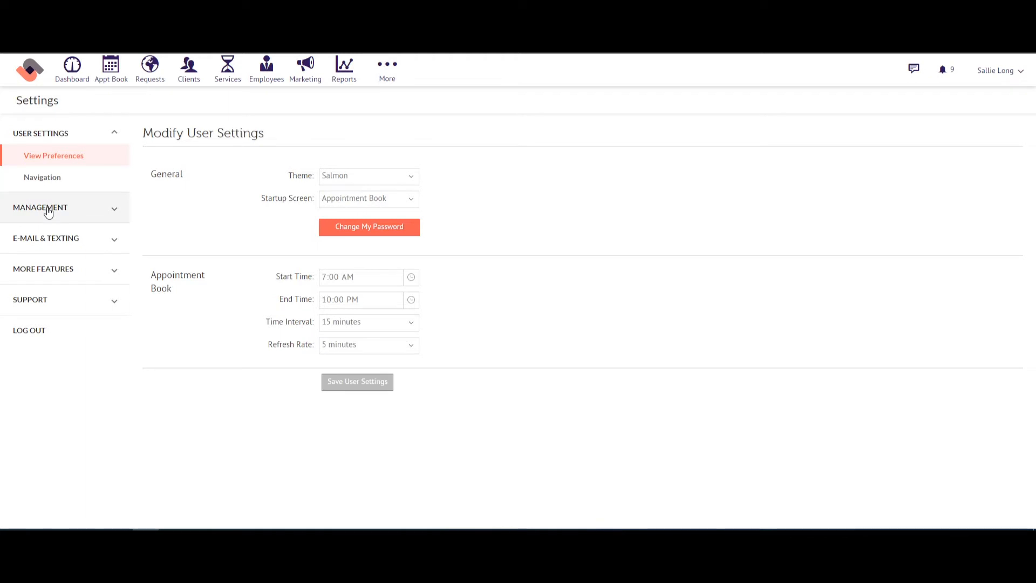
left_click(48, 211)
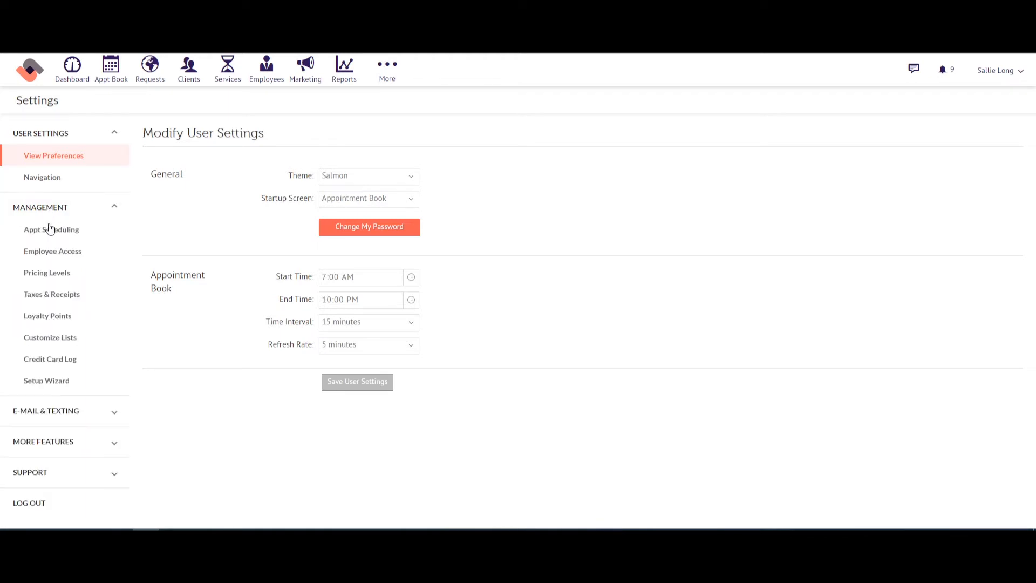
left_click(52, 384)
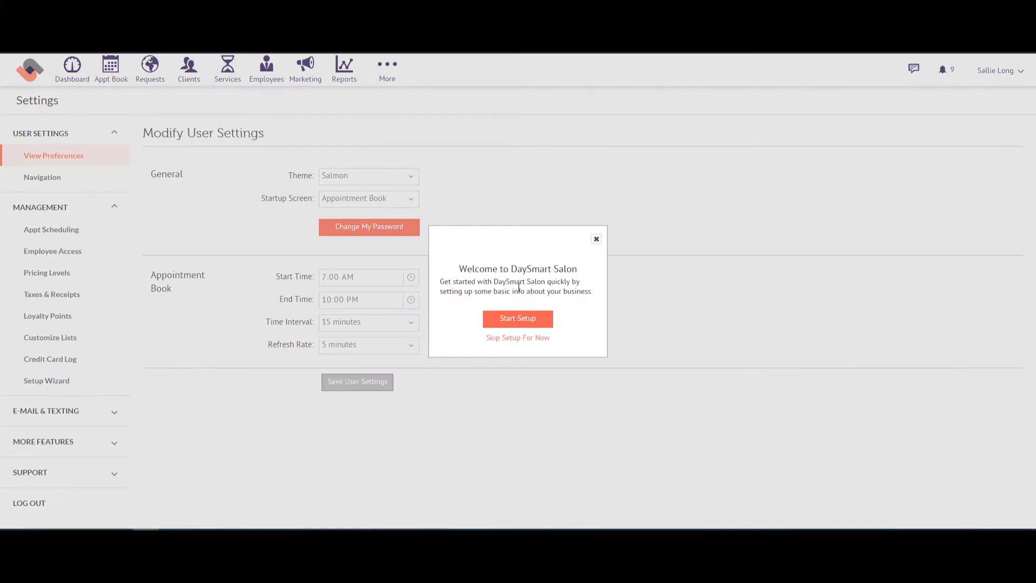
Step: Start setup, mark Sunday and Monday as closed, and save the business hours
left_click(515, 321)
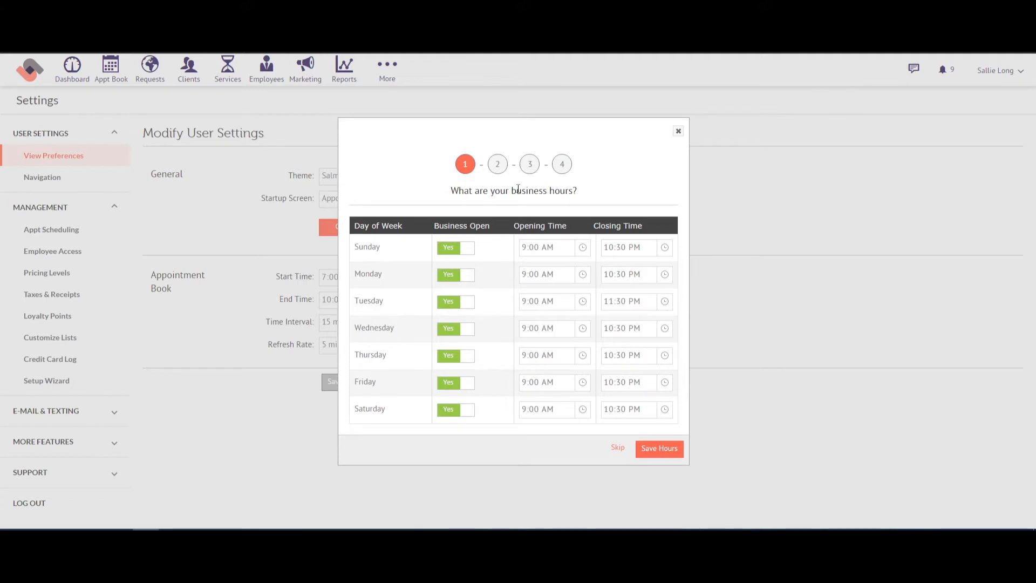
left_click(455, 250)
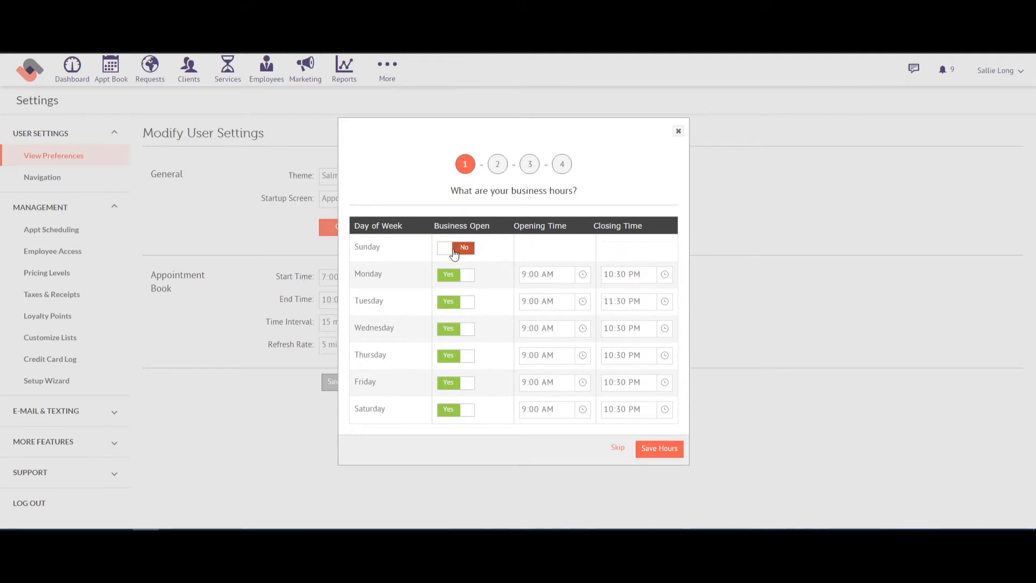
left_click(457, 275)
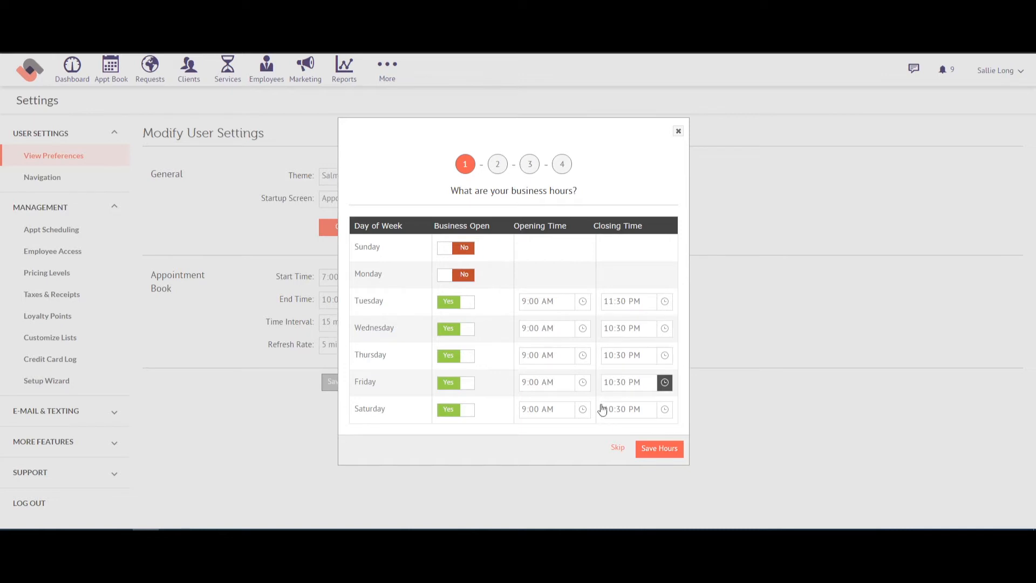
left_click(657, 449)
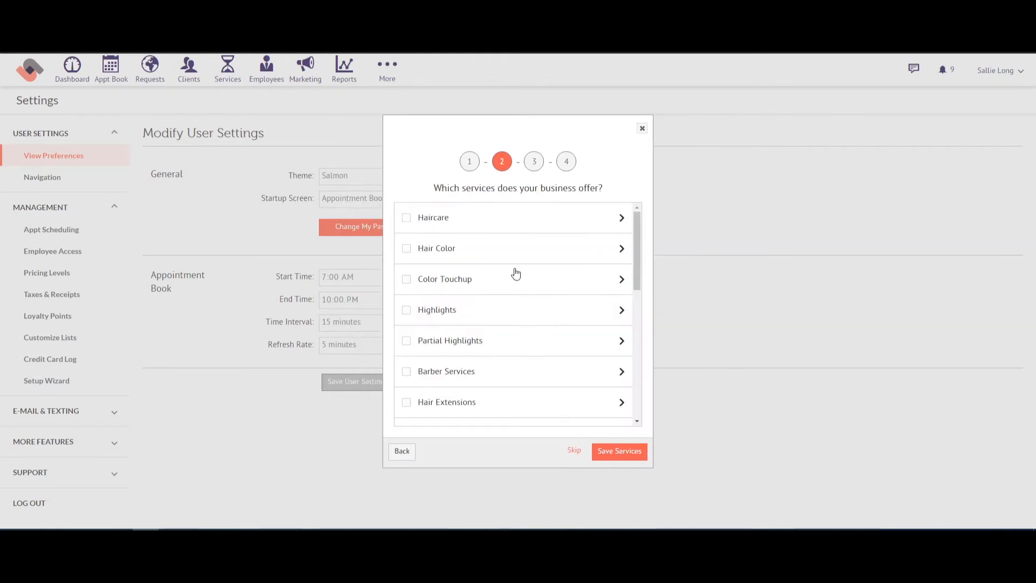
Step: Select the Haircare, Hair Color and Color Touchup service categories
left_click(623, 222)
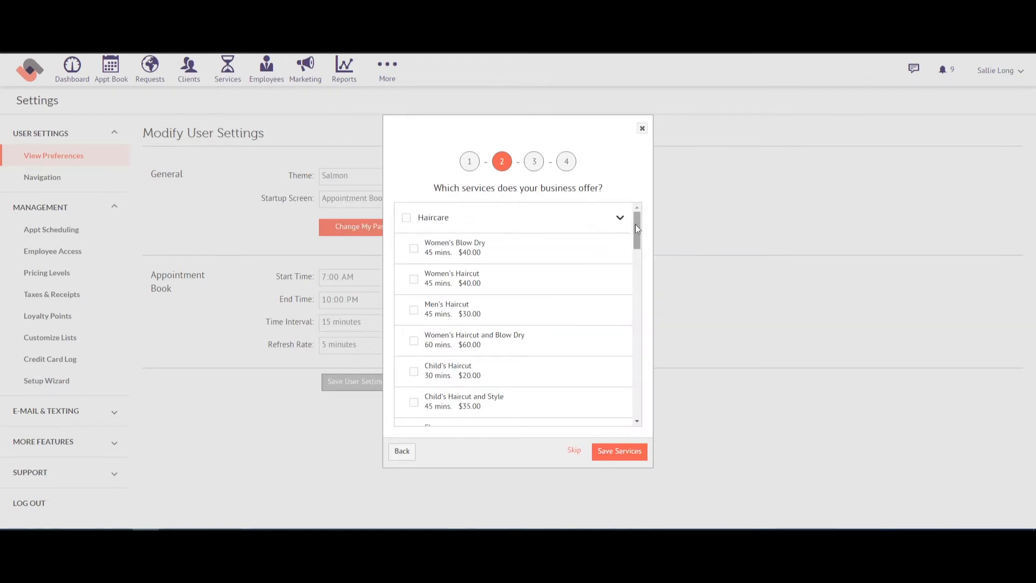
mouse_move(636, 224)
left_mouse_down()
mouse_move(649, 330)
mouse_move(642, 214)
left_mouse_up()
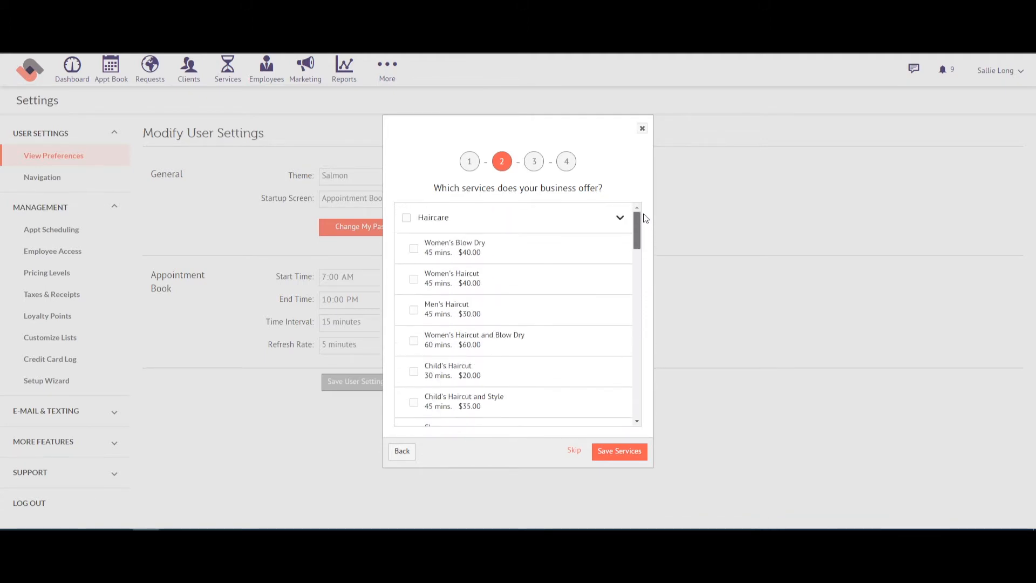
left_click(407, 218)
left_click(618, 218)
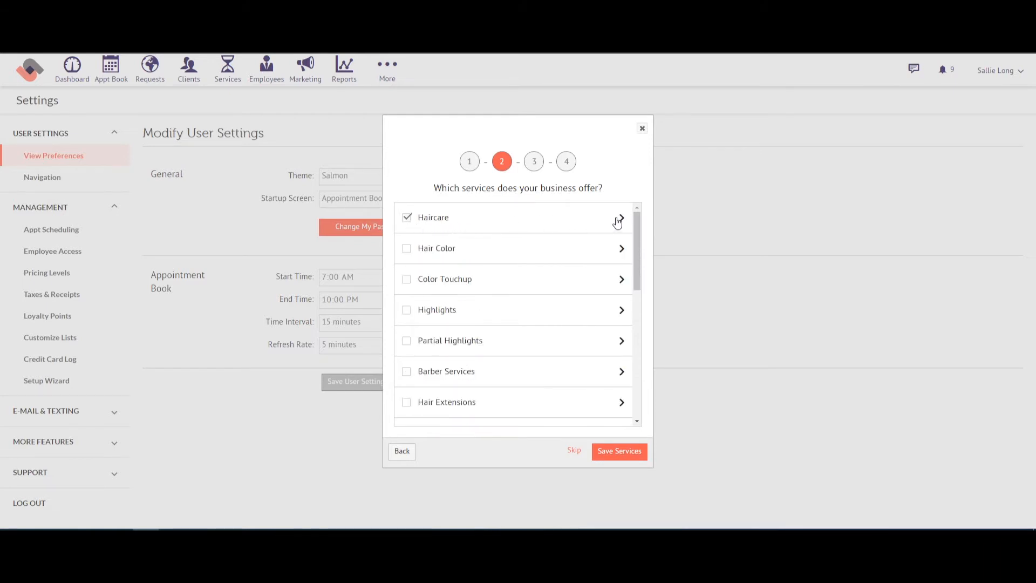
left_click(407, 249)
left_click(407, 279)
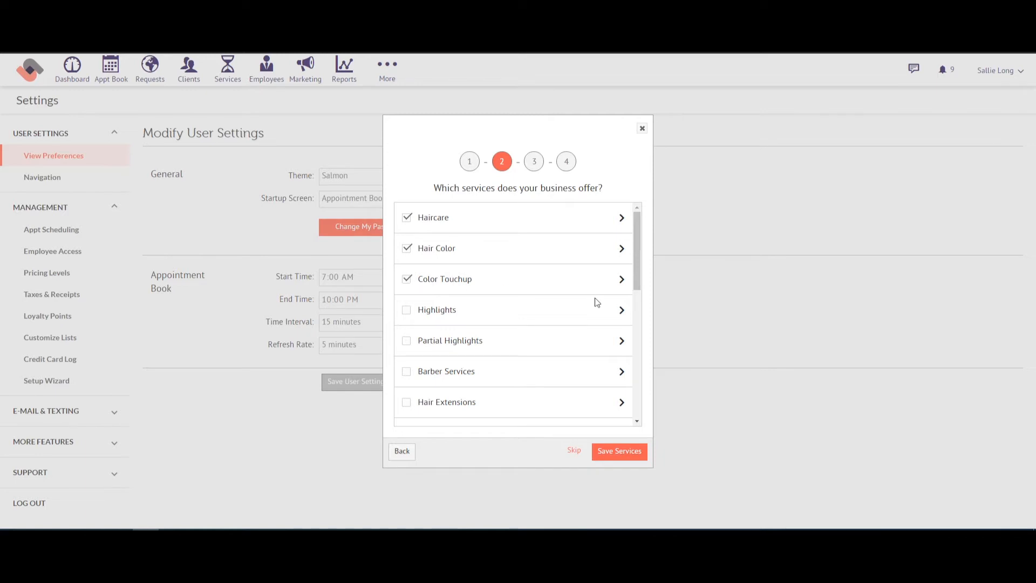
Step: Expand Color Touchup and uncheck its Touchup, Cut and Blow Dry services
left_click(622, 279)
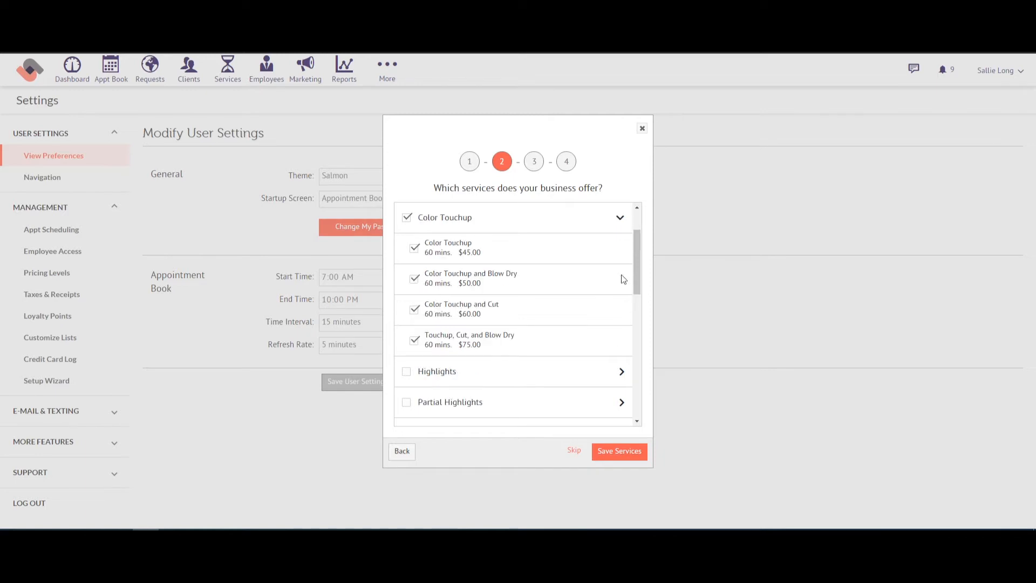
left_click(415, 249)
left_click(414, 309)
left_click(414, 279)
left_click(414, 340)
left_click(621, 220)
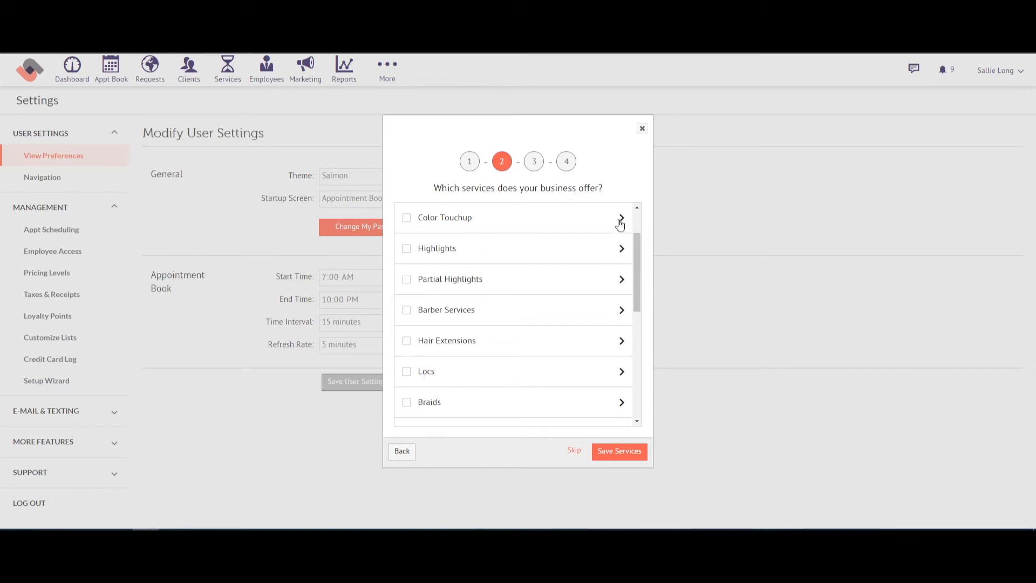
Step: Deselect Hair Color and Haircare, save with no services, and confirm skipping the step
left_click_drag(637, 250, 638, 217)
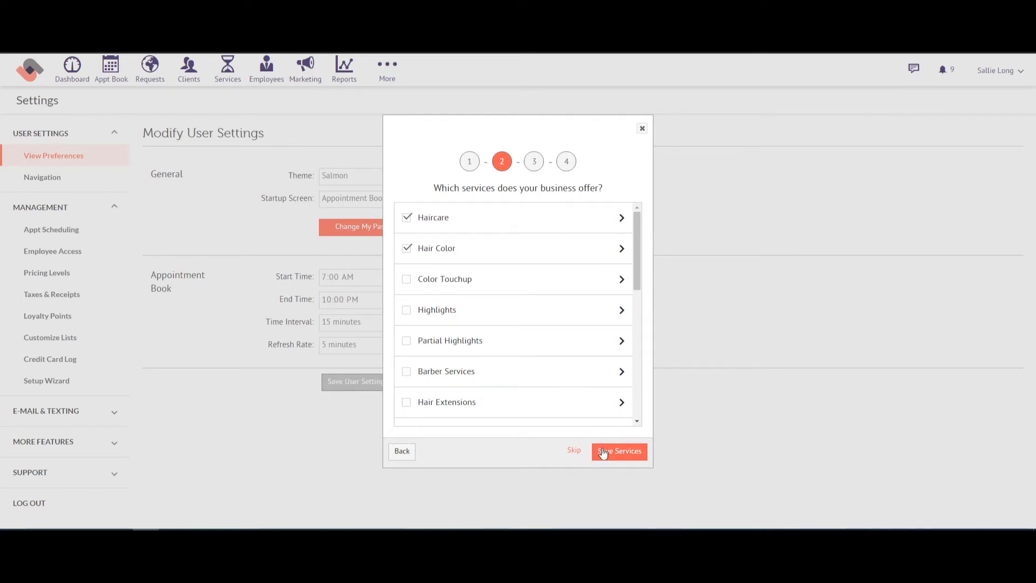
left_click(407, 249)
left_click(408, 218)
mouse_move(637, 231)
left_mouse_down()
mouse_move(639, 278)
mouse_move(638, 220)
left_mouse_up()
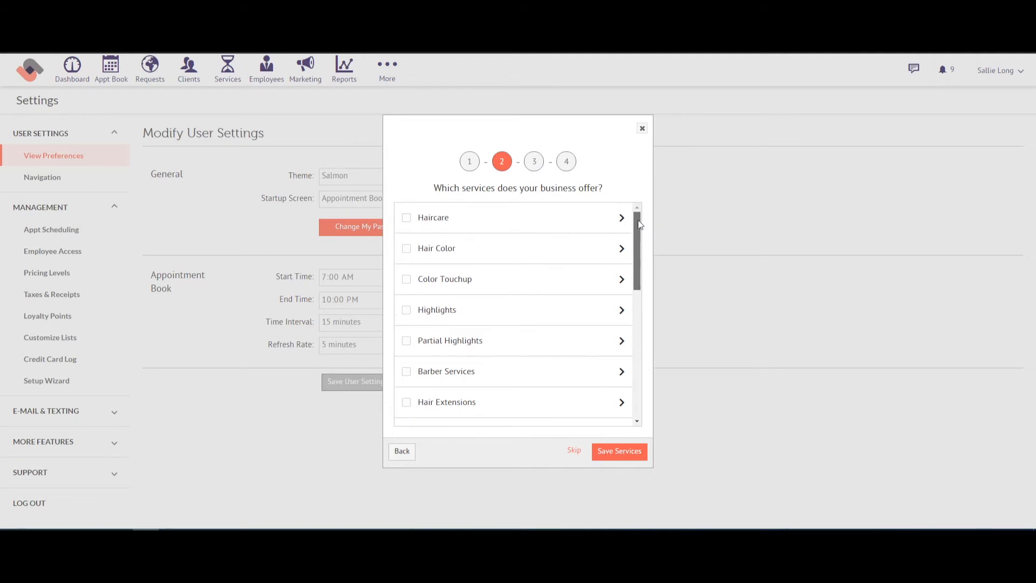
left_click(628, 455)
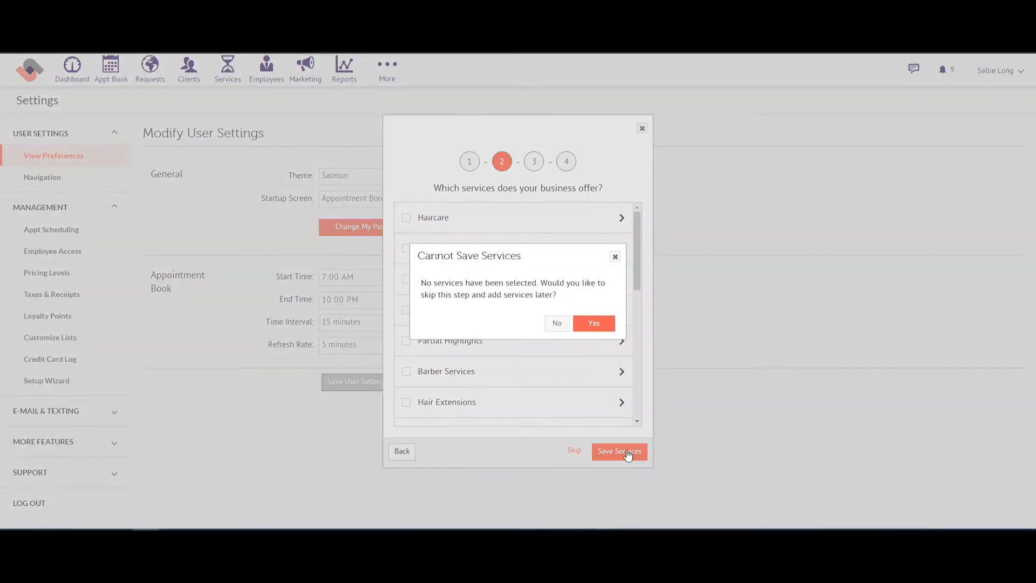
left_click(587, 324)
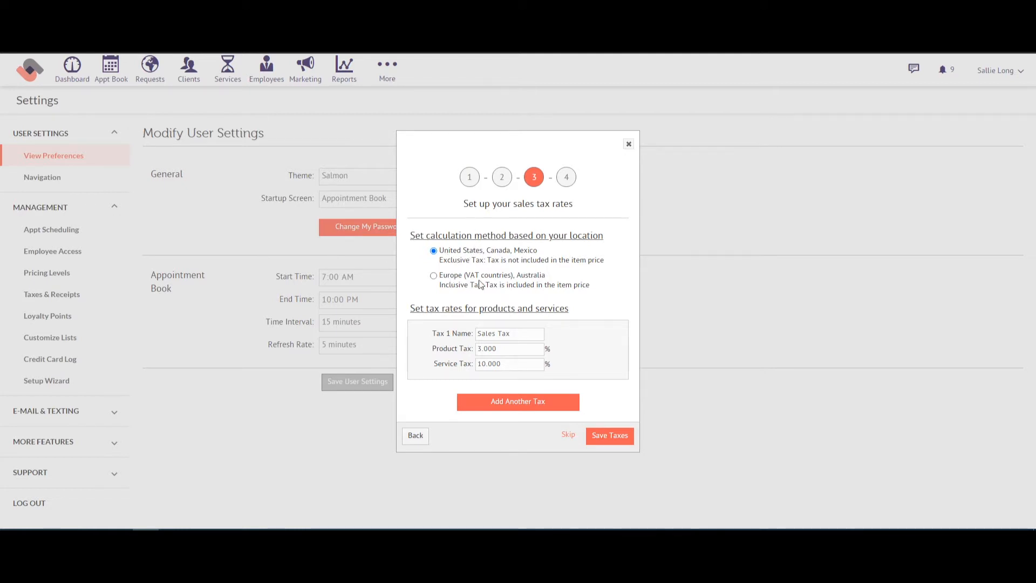
Step: Keep Sales Tax at 3% products and 10% services, add a Tax 2 row, and save
left_click(498, 334)
left_click(502, 353)
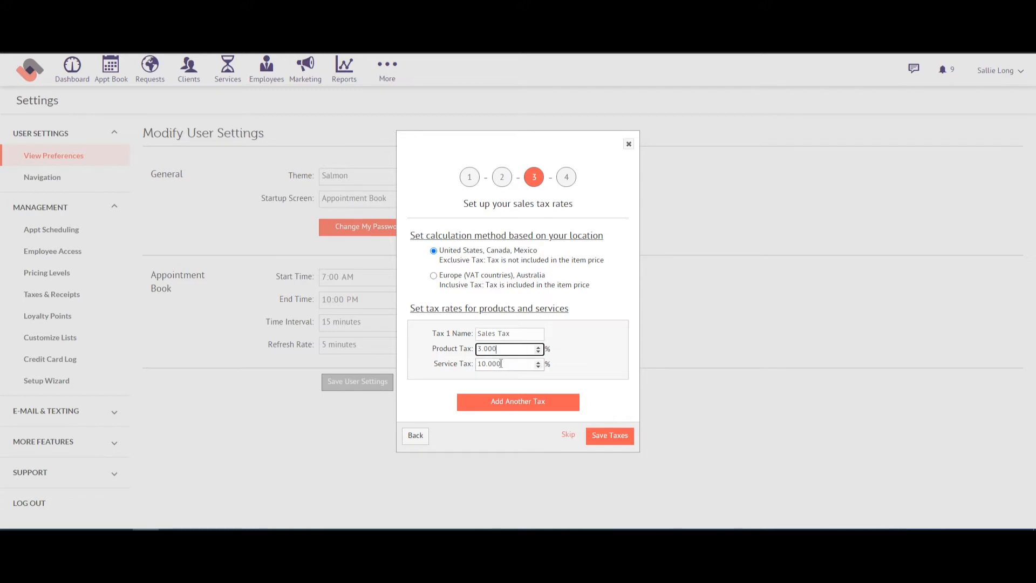
left_click(501, 364)
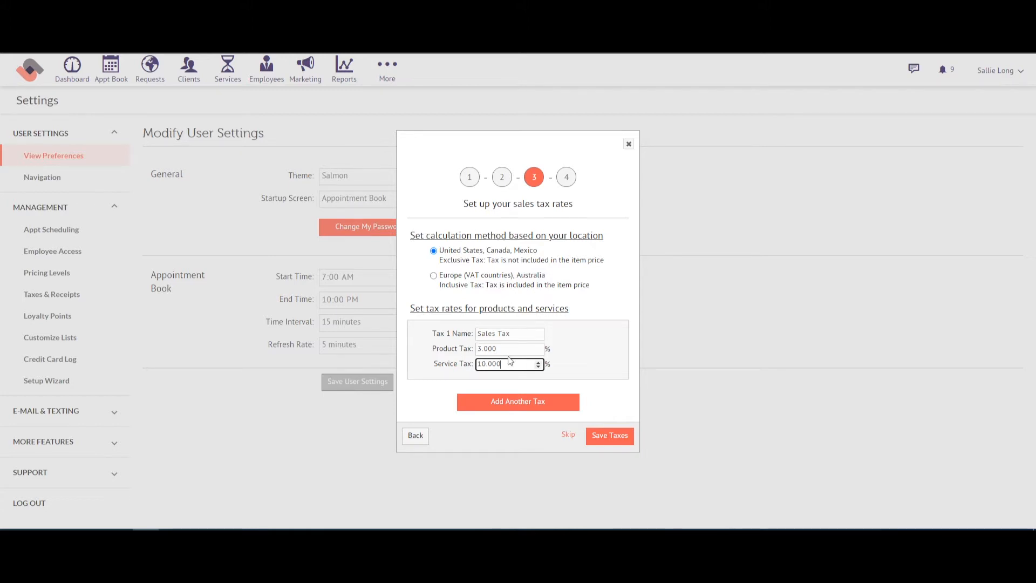
left_click(514, 412)
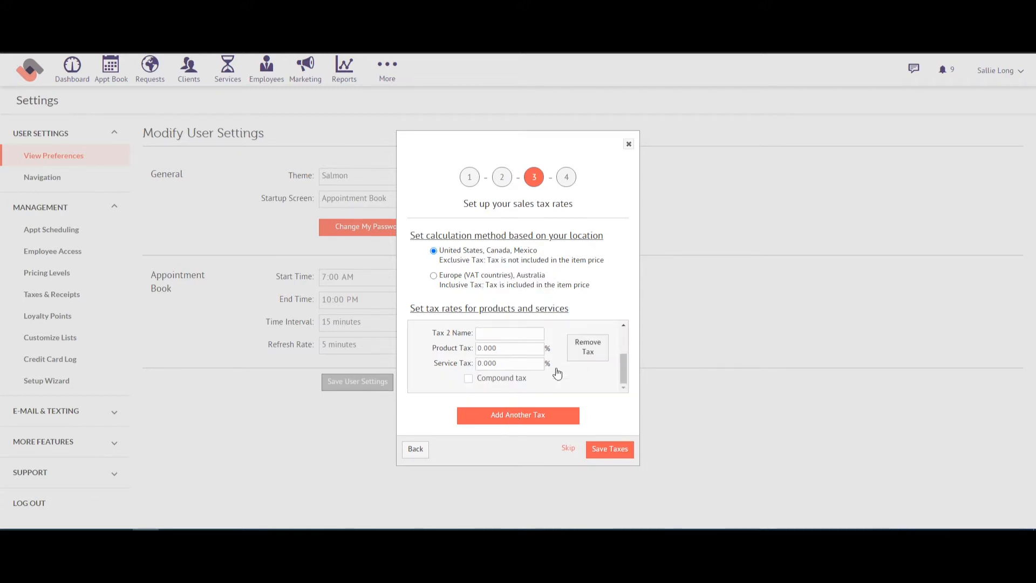
mouse_move(621, 360)
left_mouse_down()
mouse_move(626, 331)
mouse_move(624, 371)
left_mouse_up()
left_click(492, 335)
left_click_drag(624, 360, 627, 325)
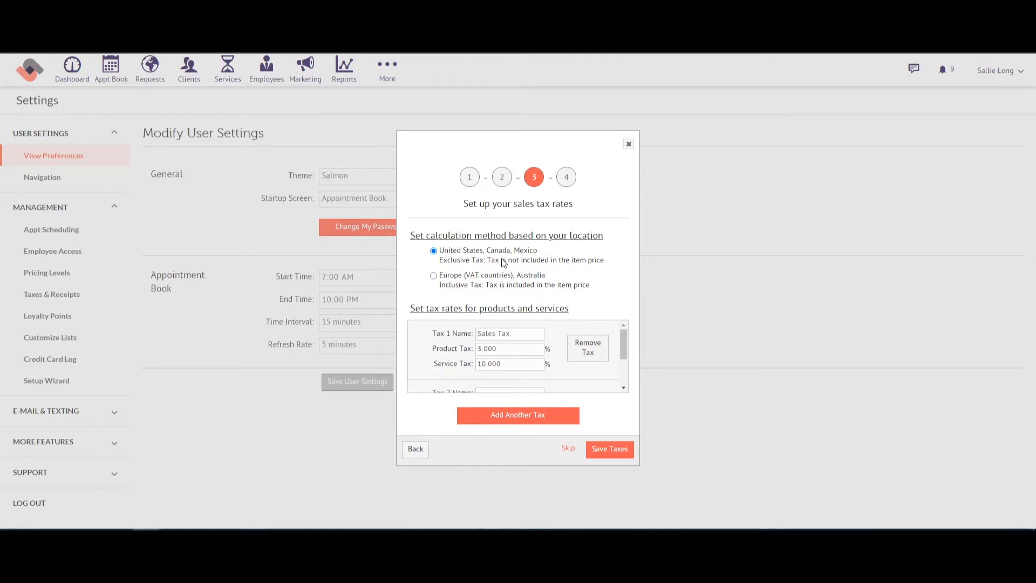
left_click(602, 455)
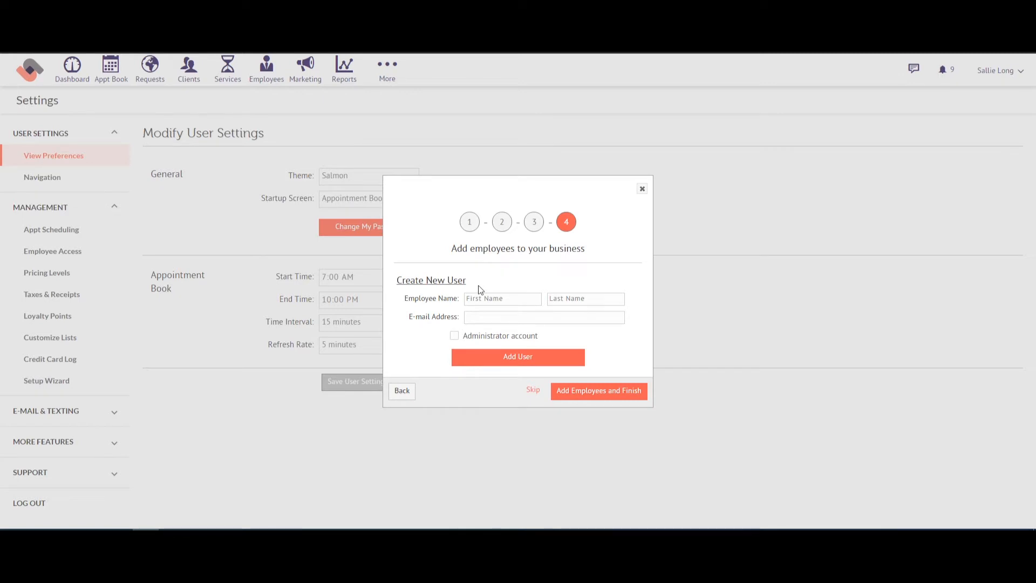
Step: Leave the employee name and e-mail fields empty, finish, and confirm proceeding without employees
left_click(479, 299)
left_click(589, 300)
left_click(475, 319)
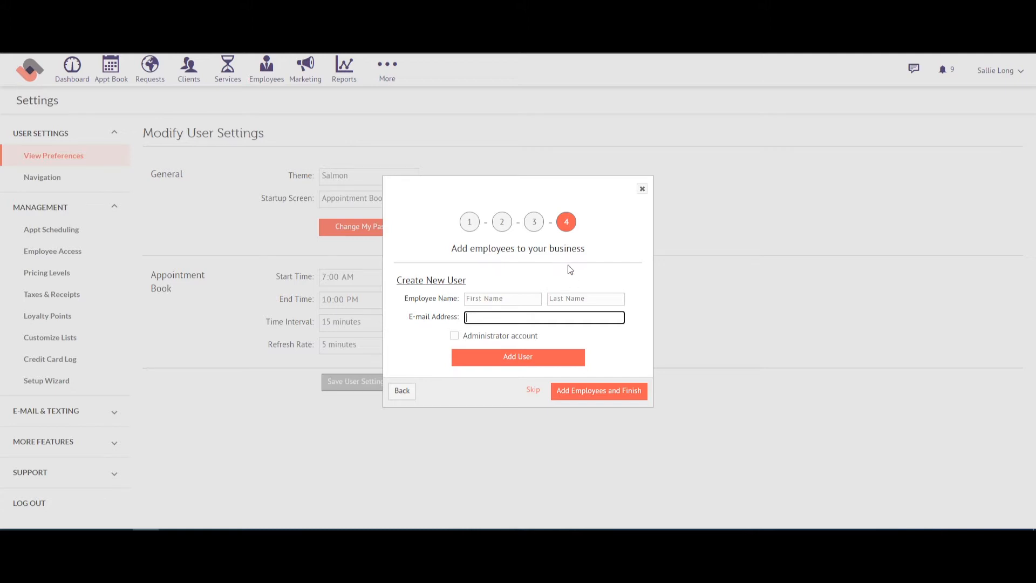
left_click(568, 396)
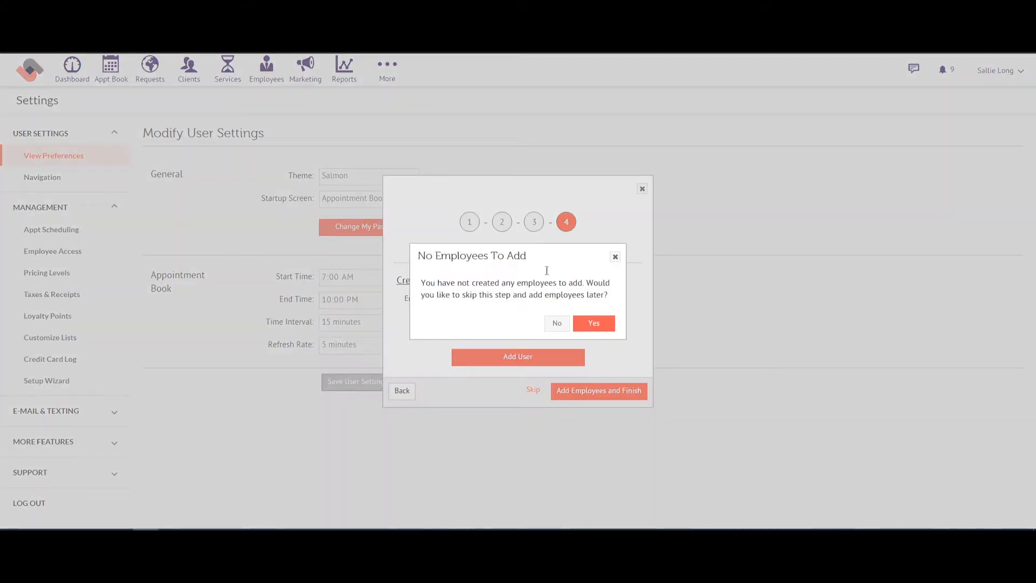
left_click(587, 325)
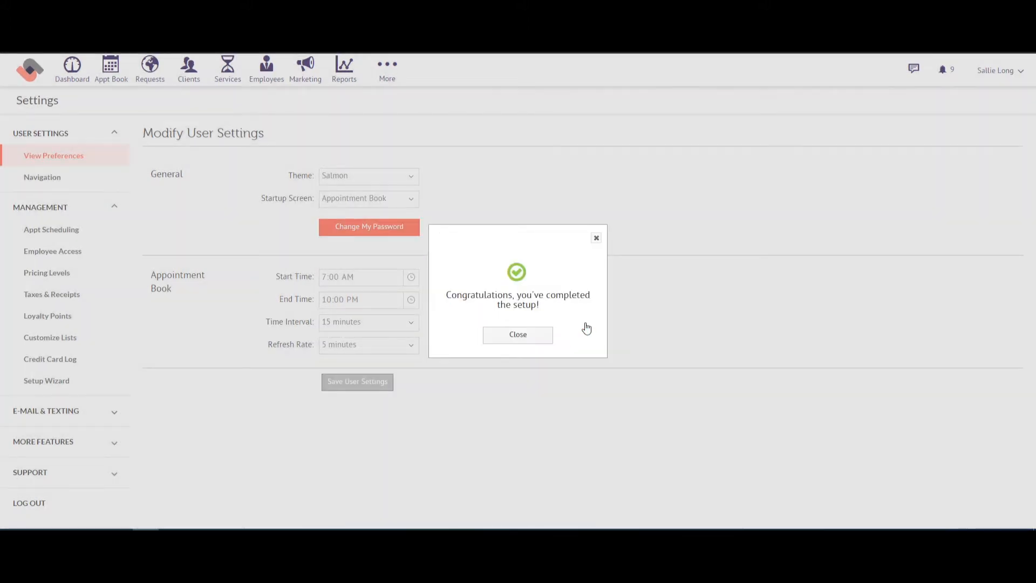
Step: Dismiss the congratulations message and open Air Brush Spray Tanning from the Services list
left_click(517, 335)
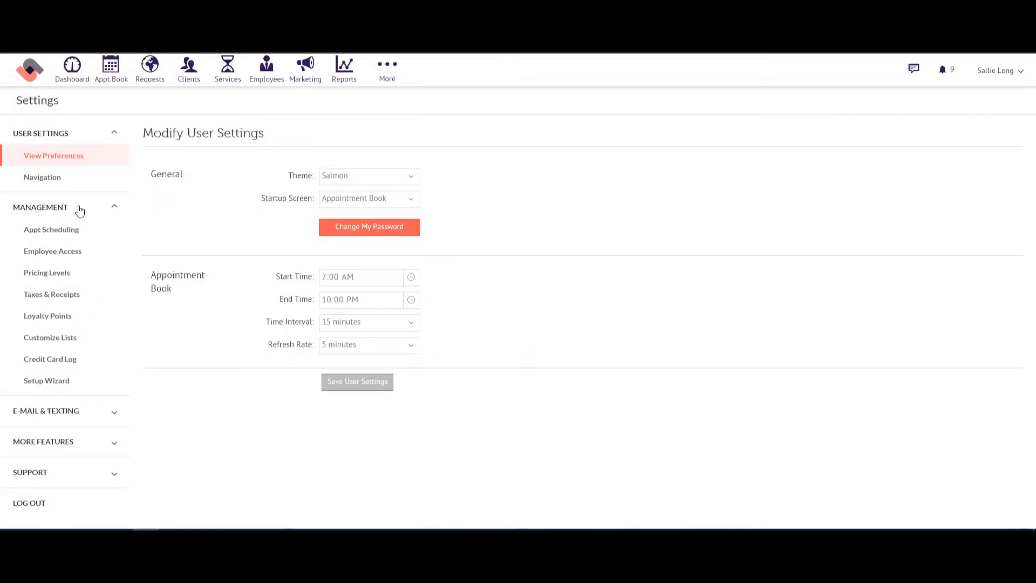
left_click(79, 209)
left_click(62, 144)
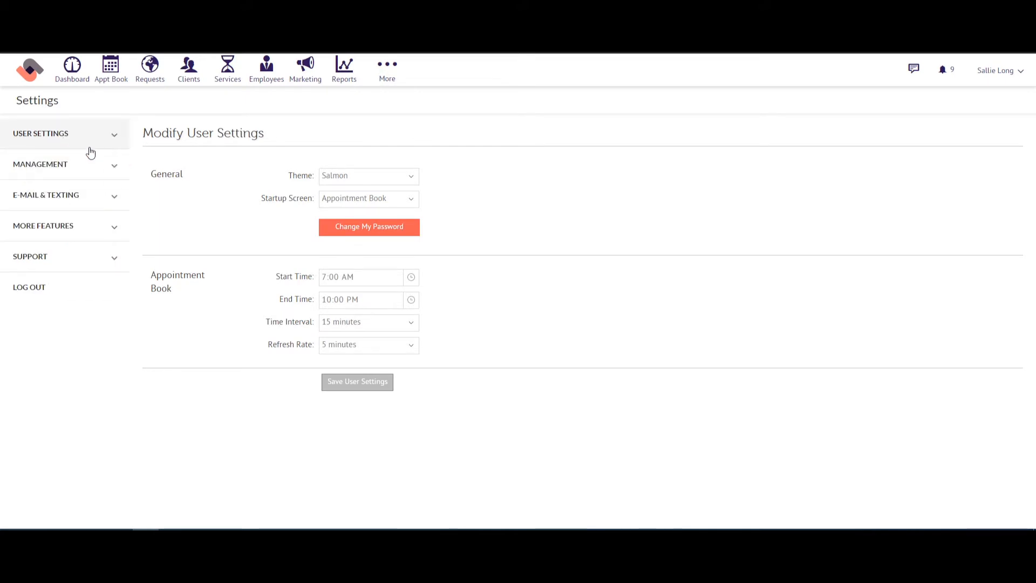
left_click(231, 76)
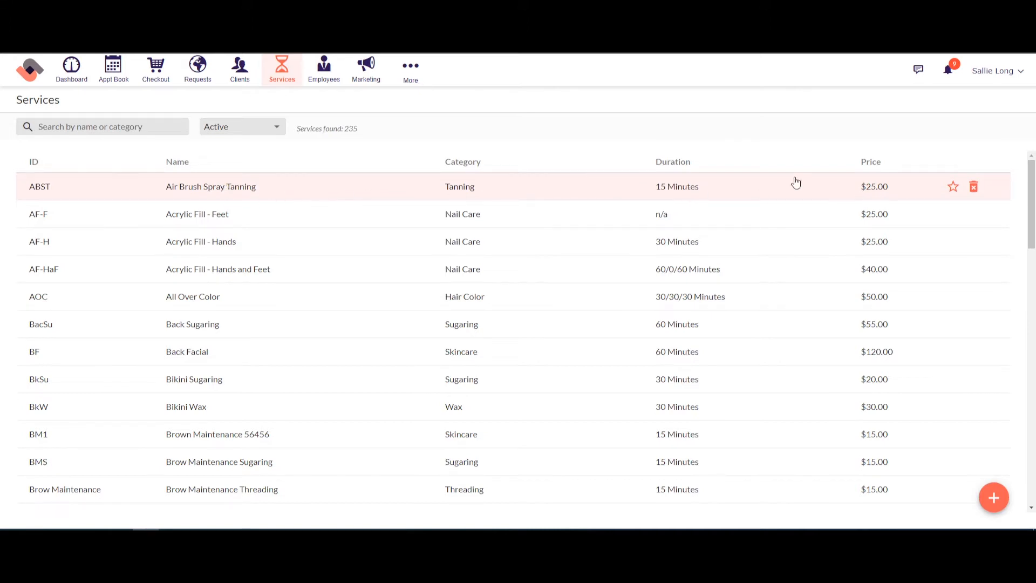
scroll(341, 311, "down", 10)
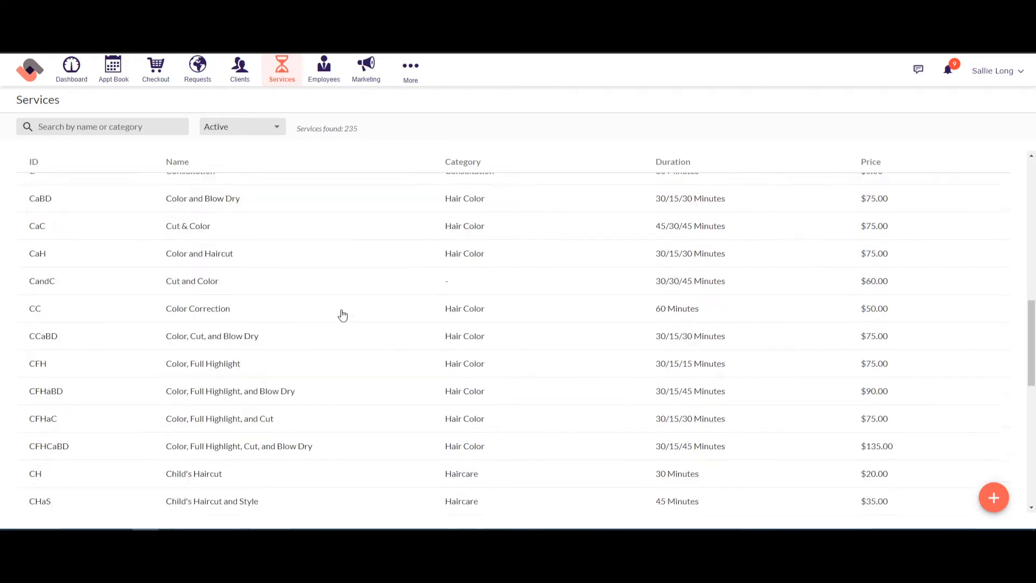
scroll(343, 315, "up", 10)
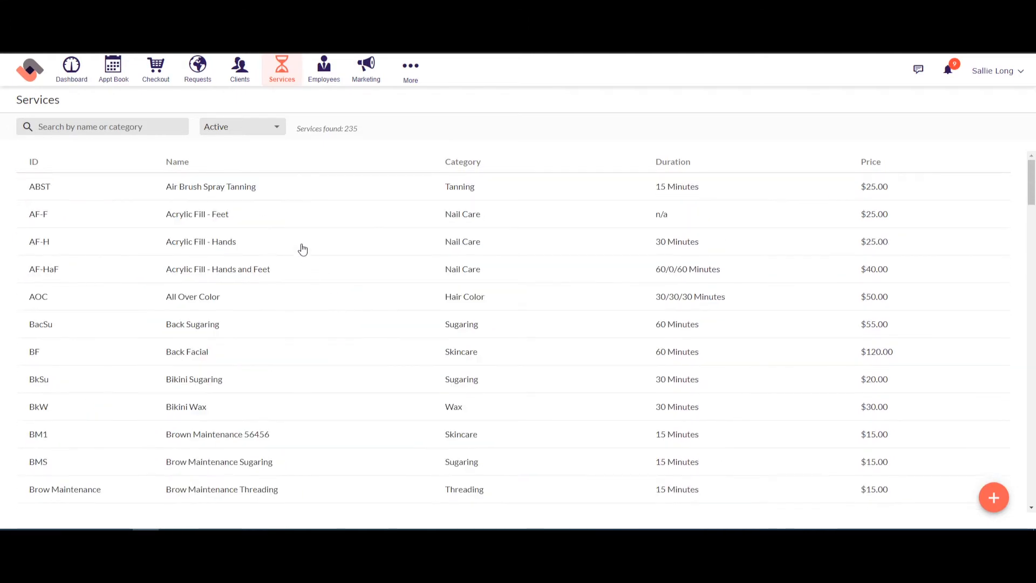
left_click(250, 188)
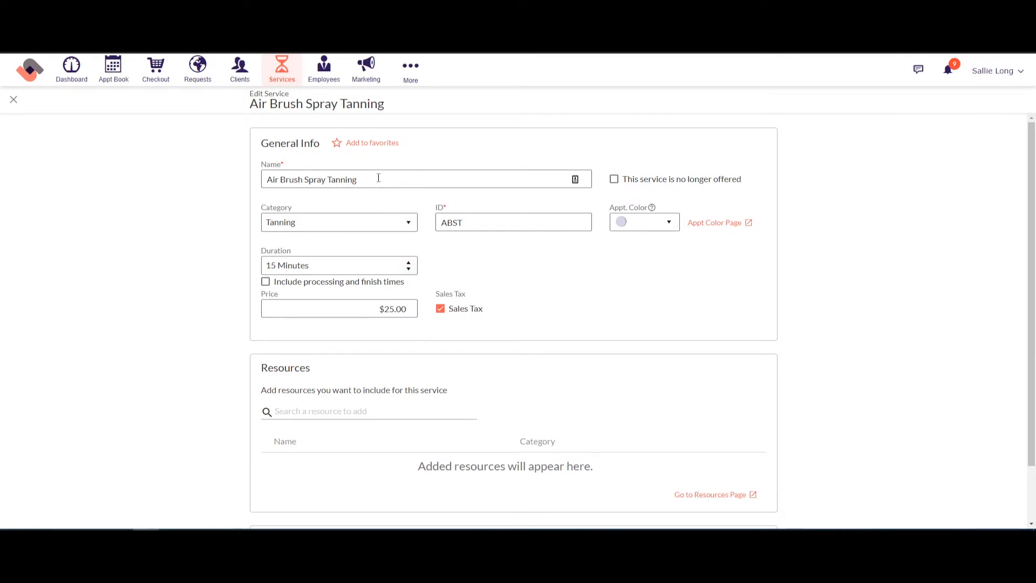
left_click(371, 177)
double_click(448, 225)
left_click(342, 265)
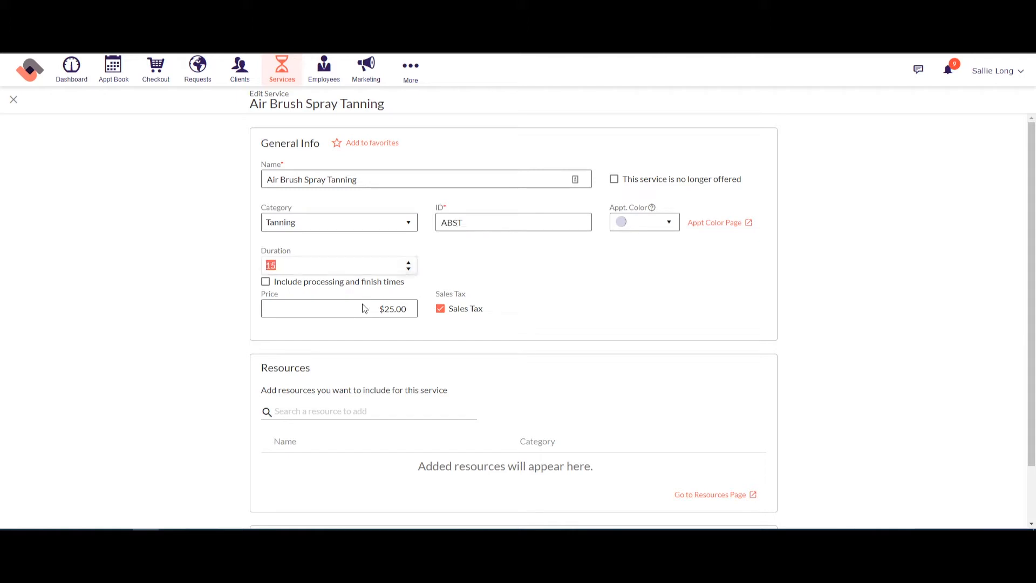
left_click(362, 304)
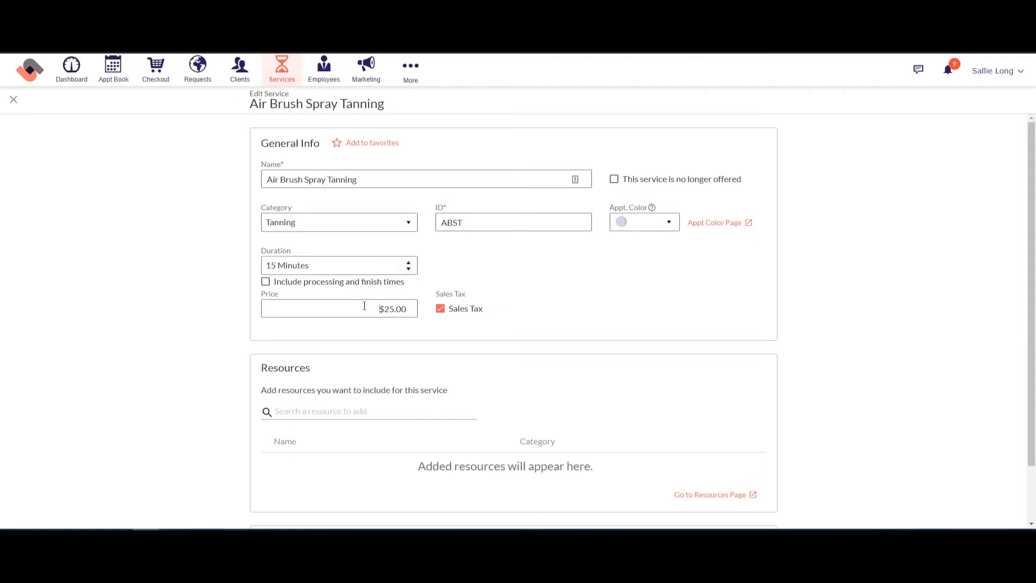
left_click(670, 232)
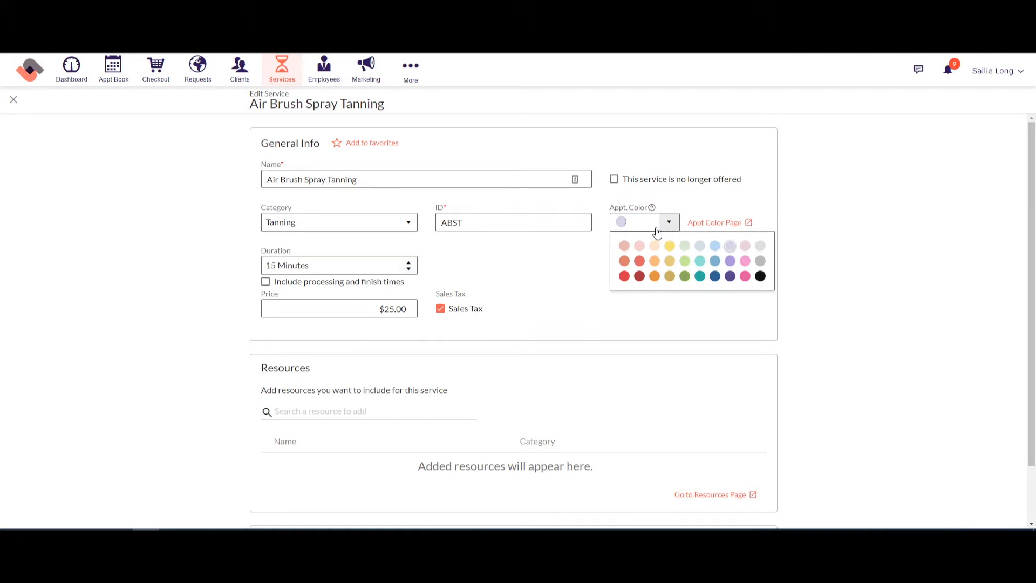
left_click(572, 260)
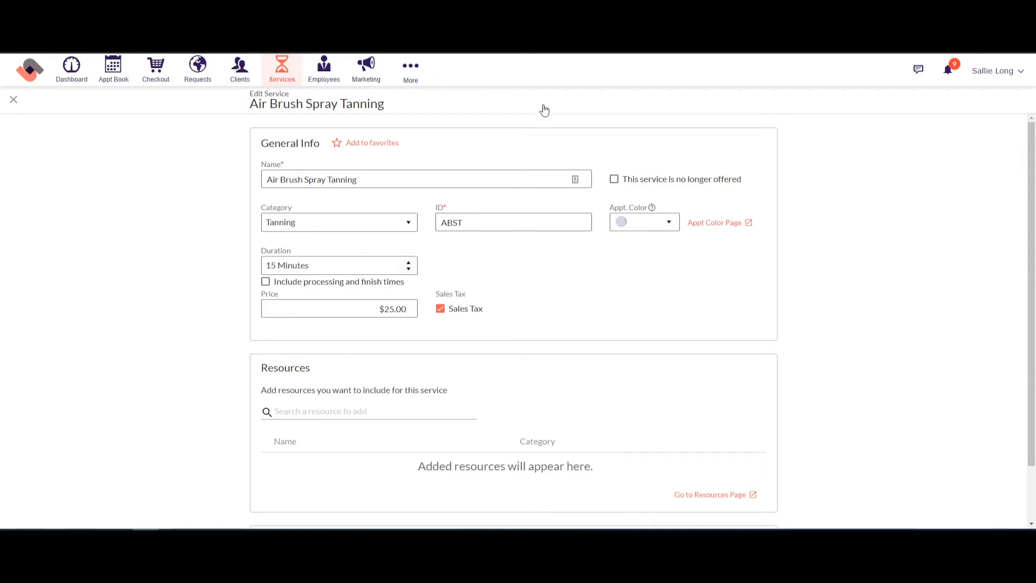
left_click(714, 231)
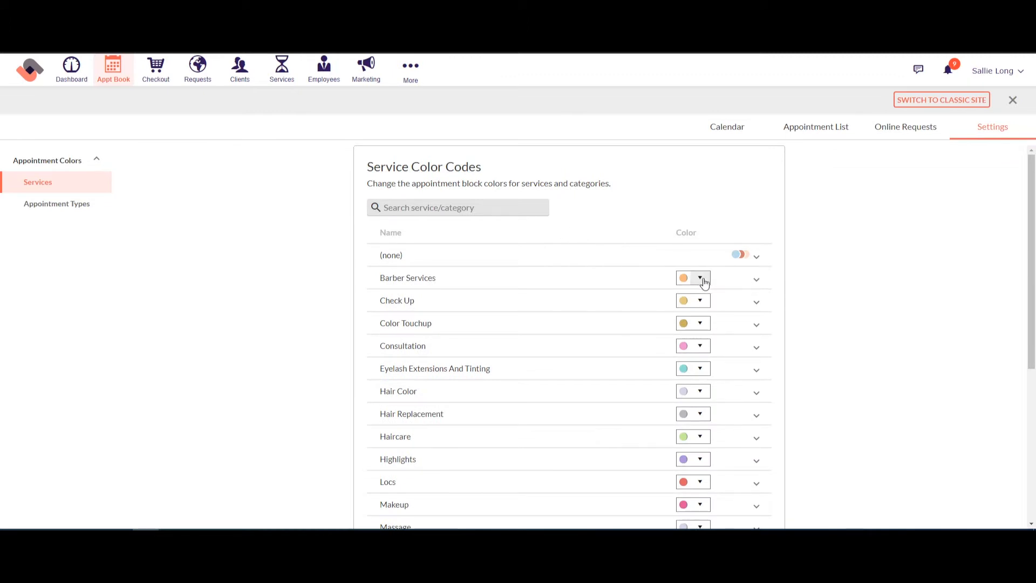
left_click(756, 279)
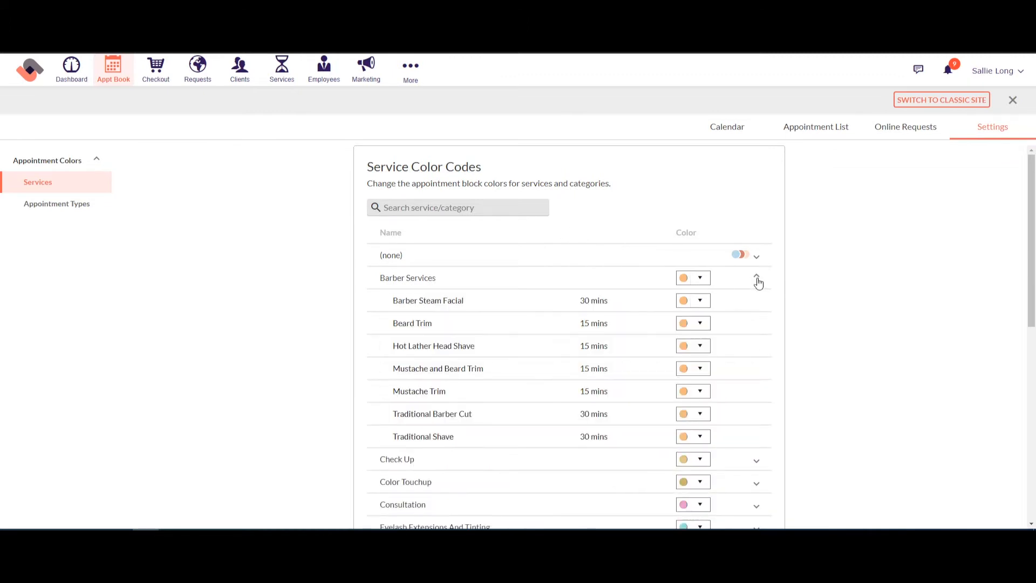
left_click(756, 279)
left_click(759, 306)
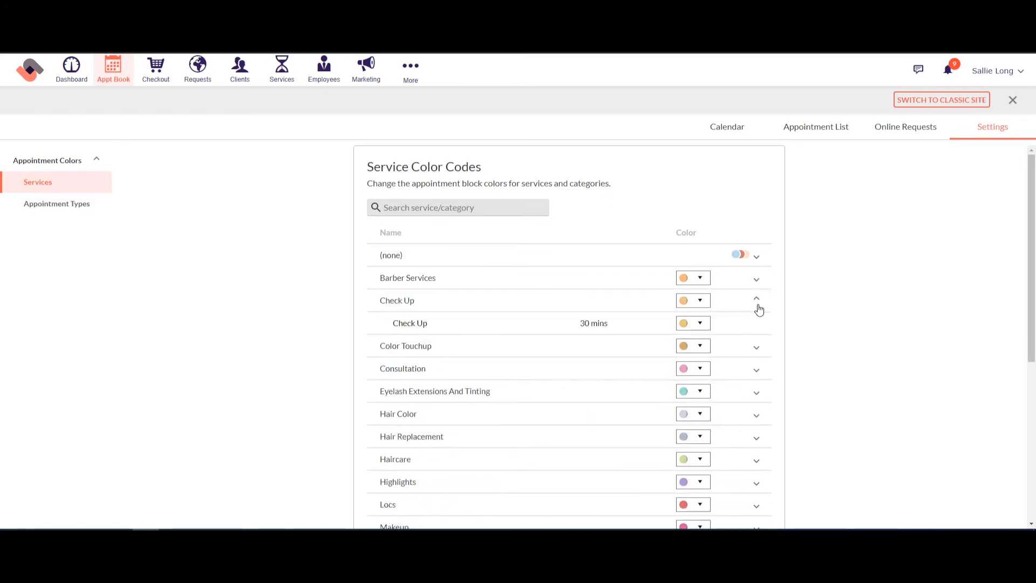
left_click(756, 301)
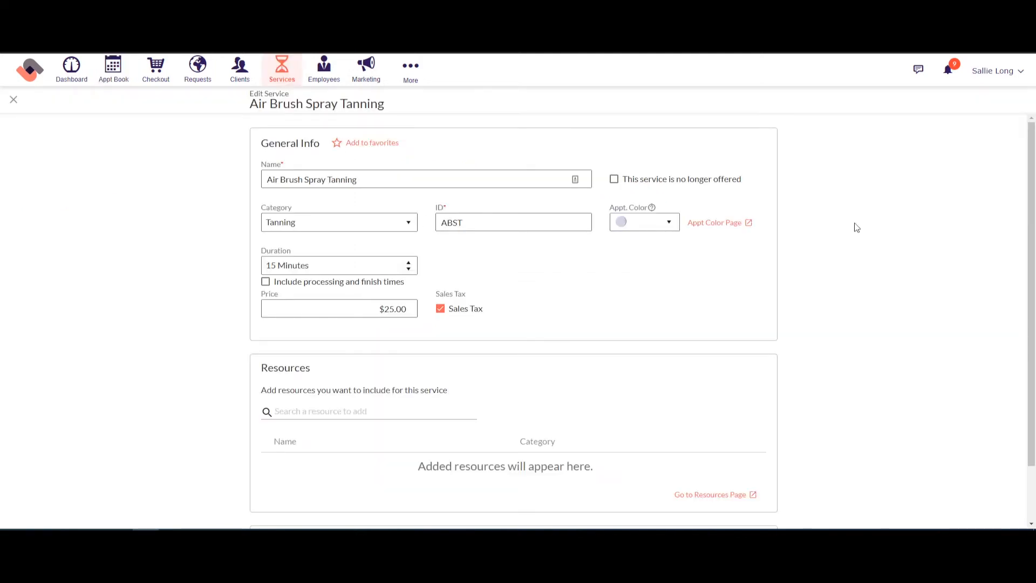
Step: Turn Employee Exceptions on and choose an employee for the exception
scroll(855, 225, "down", 1)
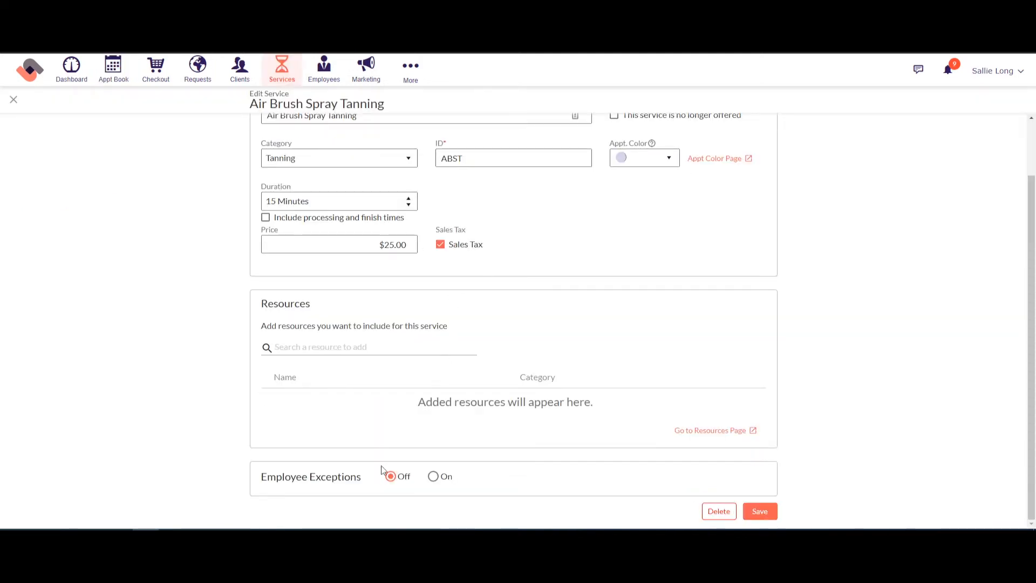
left_click(433, 477)
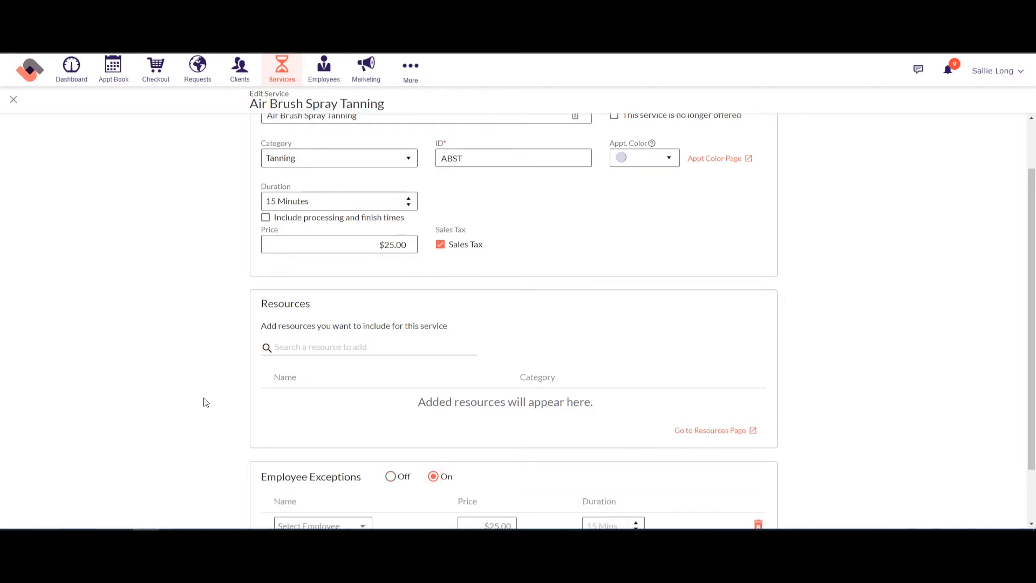
scroll(325, 391, "down", 1)
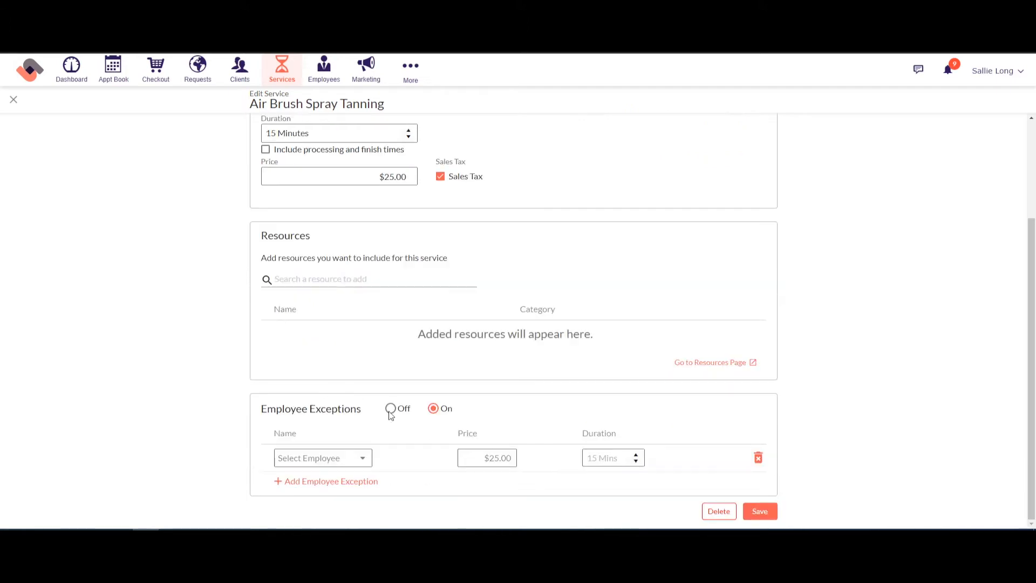
left_click(364, 458)
left_click(323, 485)
Step: Set the exception price to $20.00 and the duration to 20 minutes
left_click(481, 458)
type("30")
left_click(591, 458)
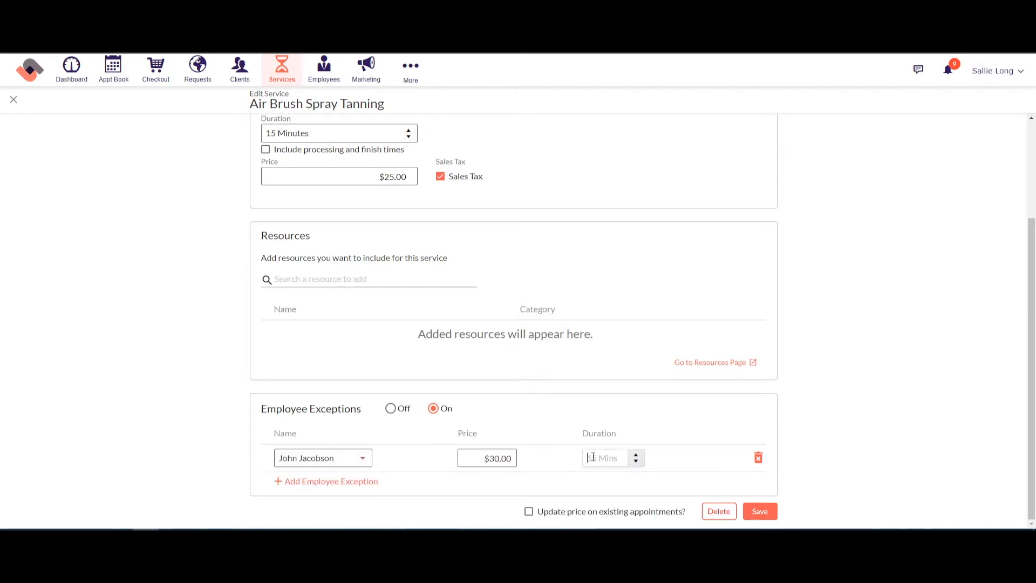
type("20")
left_click_drag(481, 459, 511, 459)
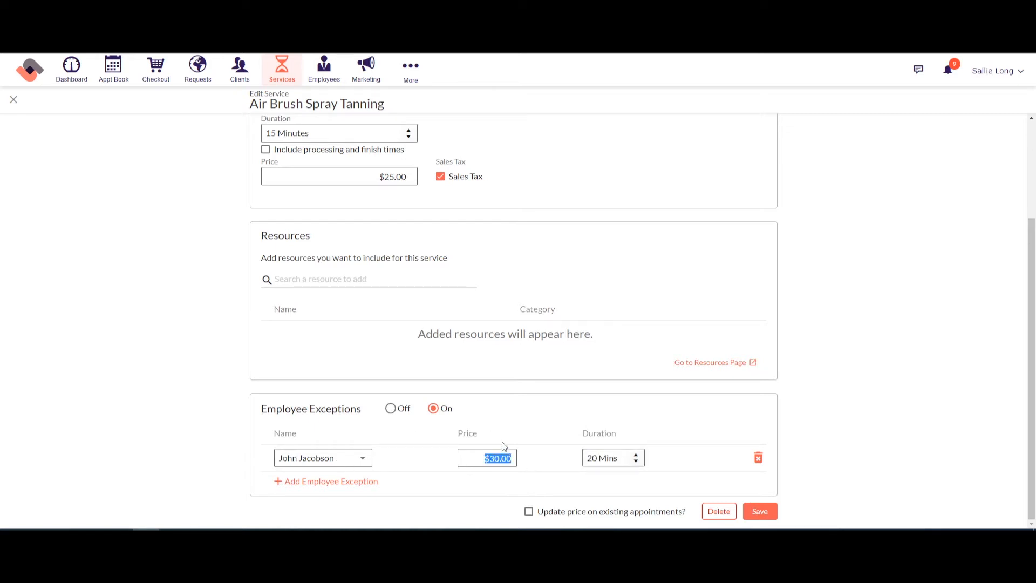
type("20")
left_click(647, 433)
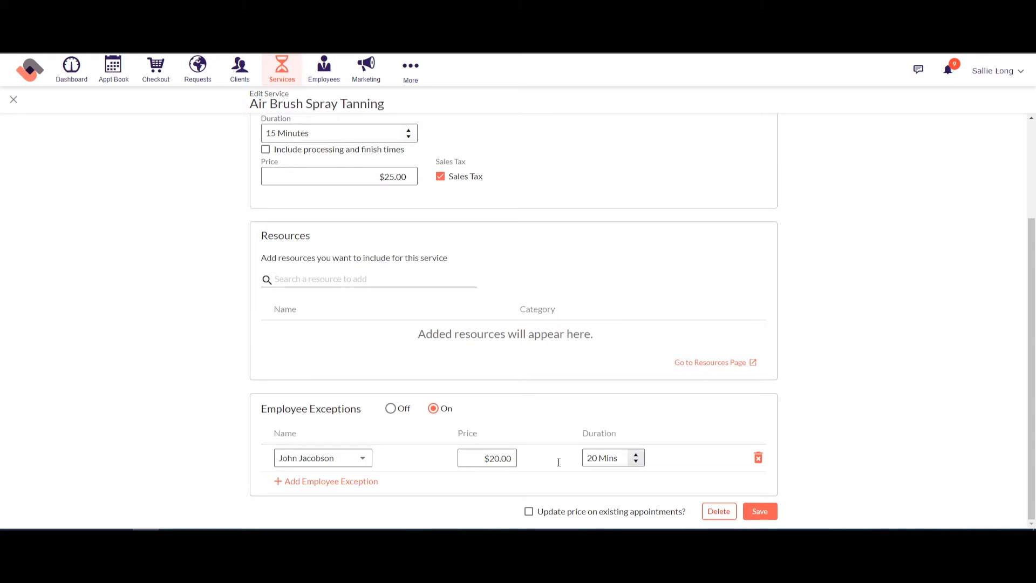
Step: Delete the exception row, switch exceptions Off, confirm, and save Air Brush Spray Tanning
left_click(759, 459)
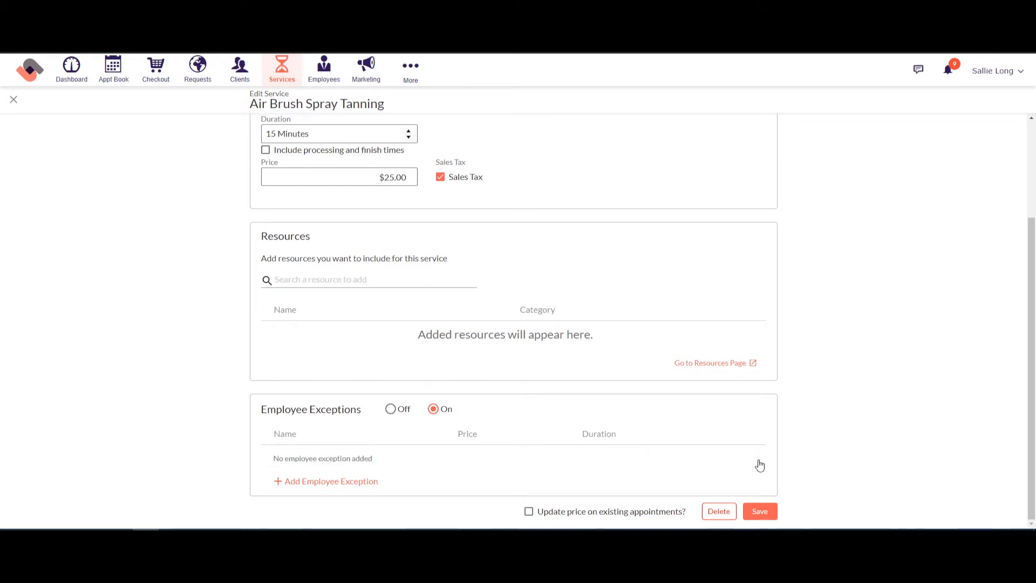
left_click(391, 410)
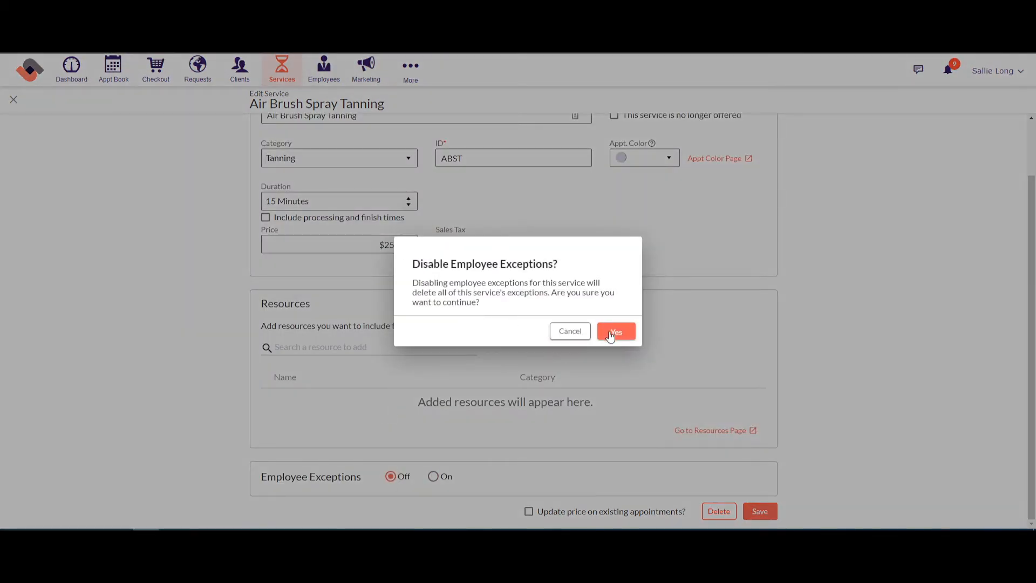
left_click(610, 334)
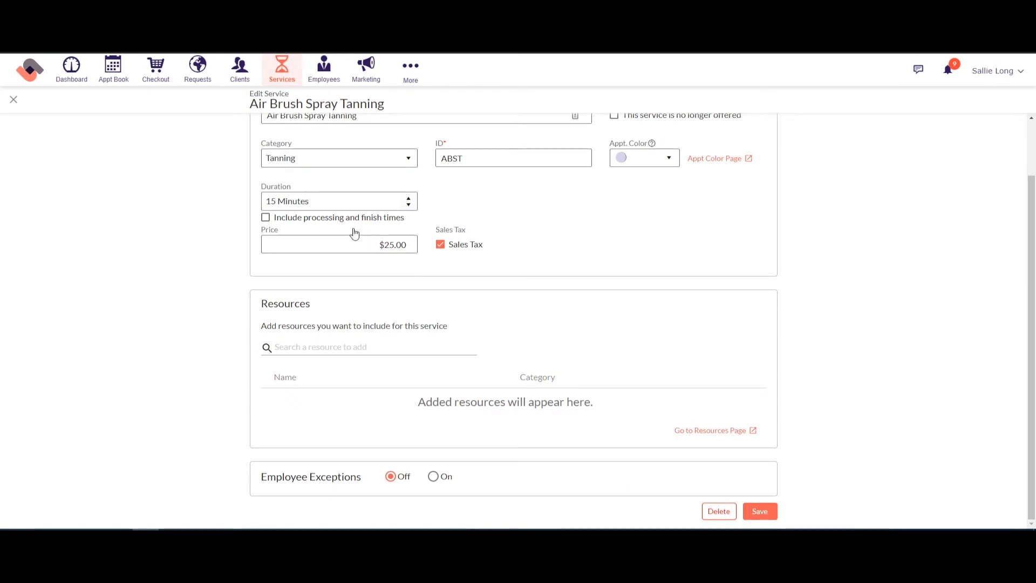
left_click(760, 511)
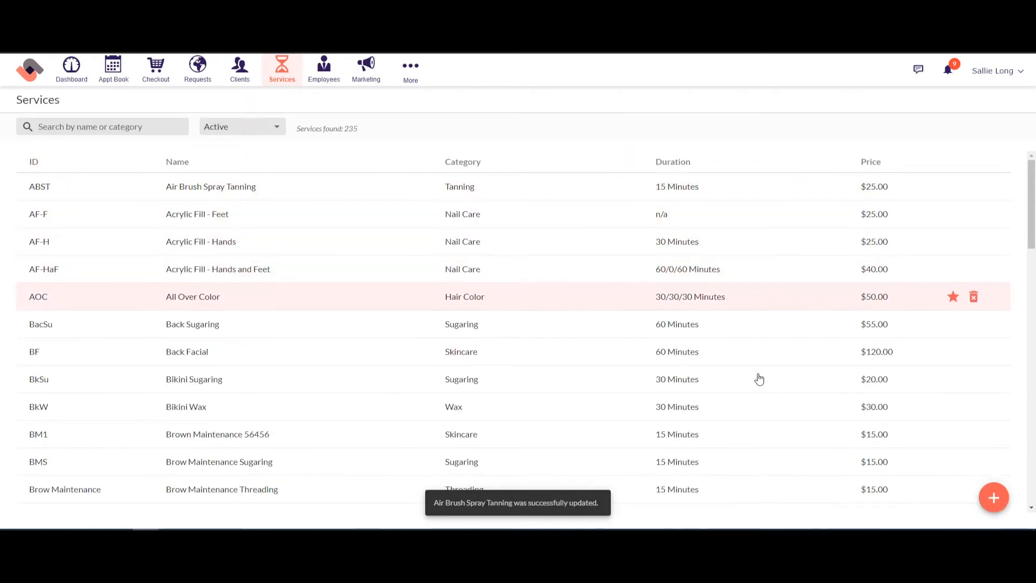
left_click(996, 501)
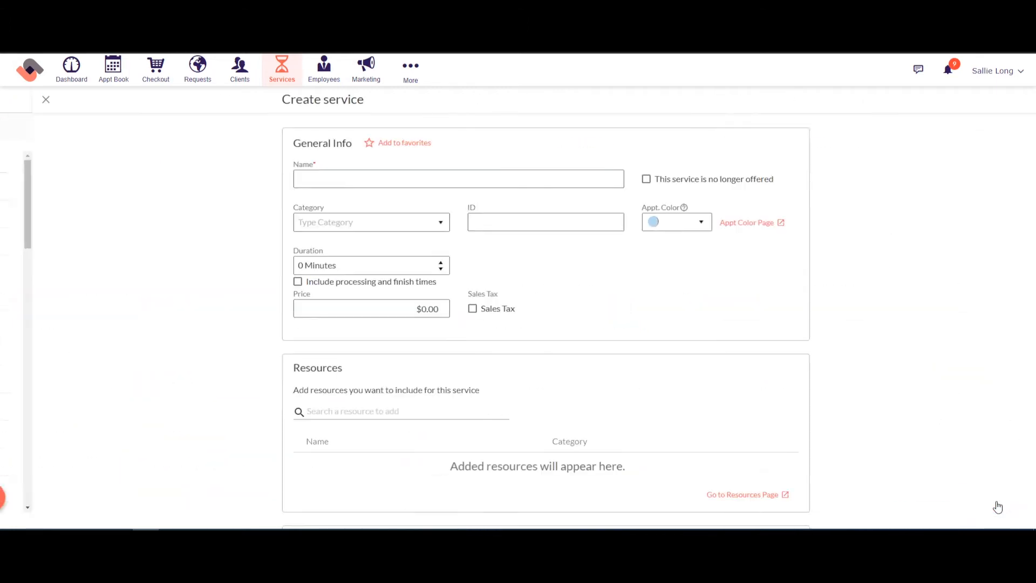
left_click(301, 181)
left_click(342, 220)
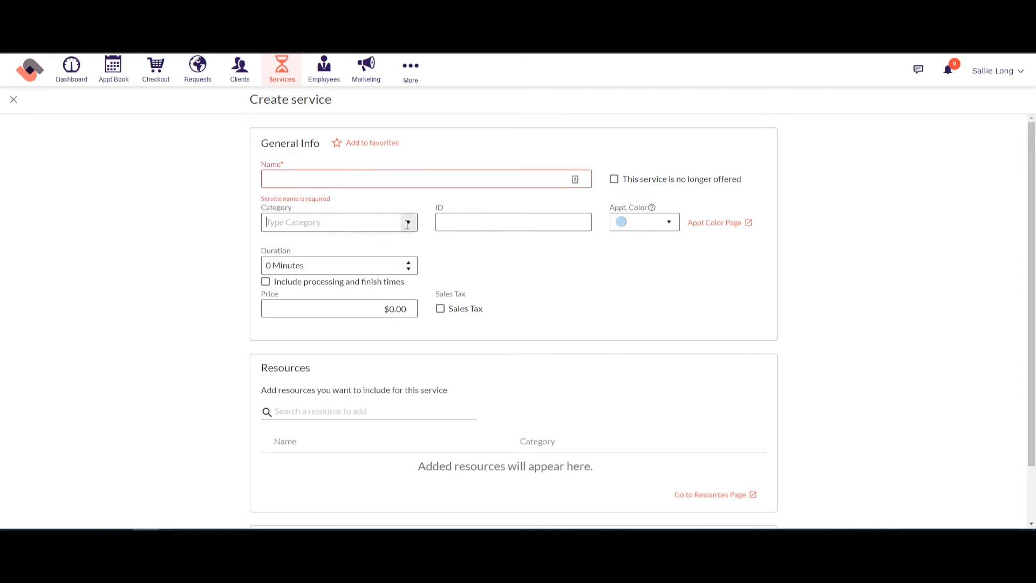
left_click(477, 224)
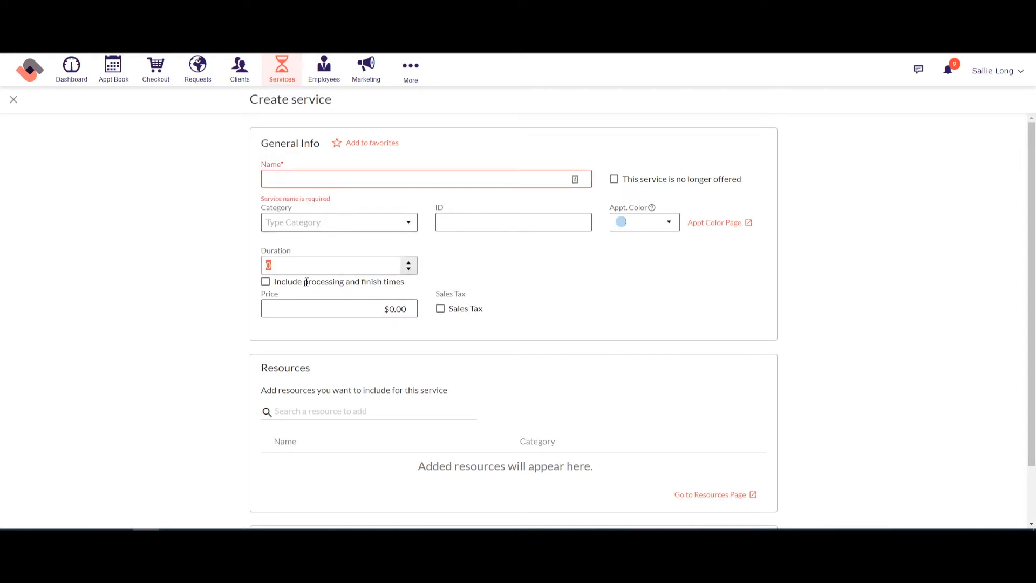
left_click(326, 307)
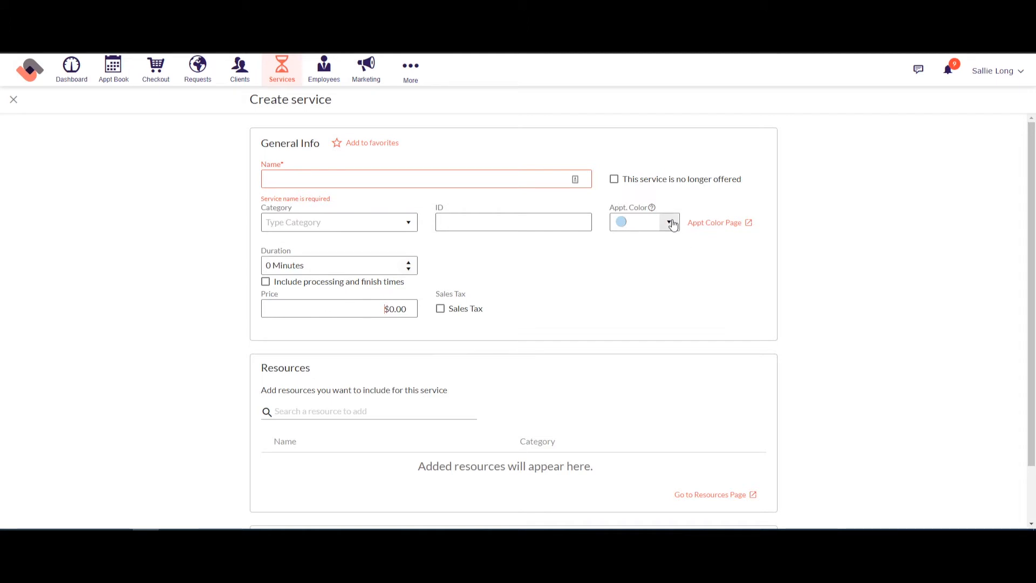
scroll(933, 237, "down", 2)
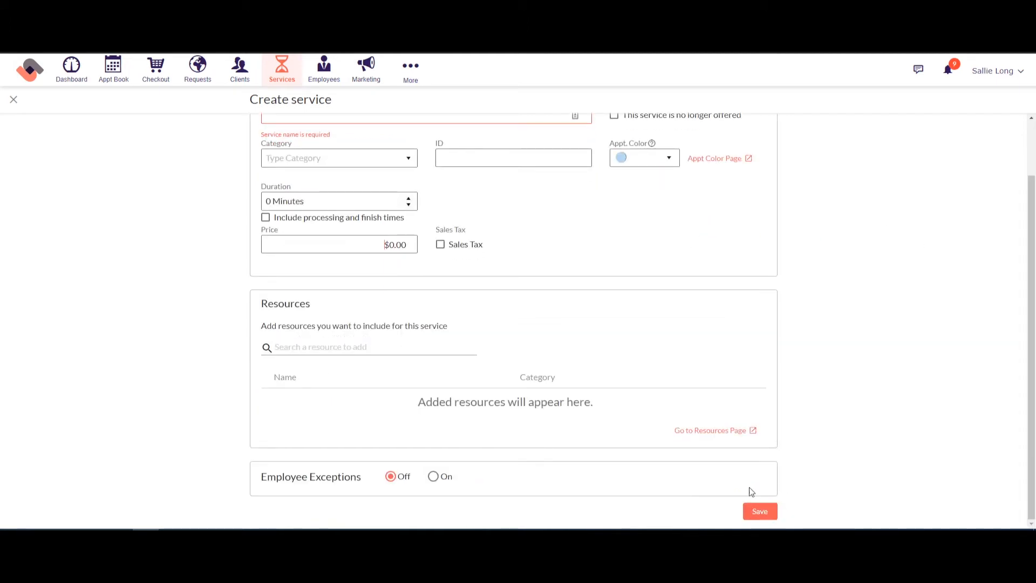
scroll(858, 393, "up", 2)
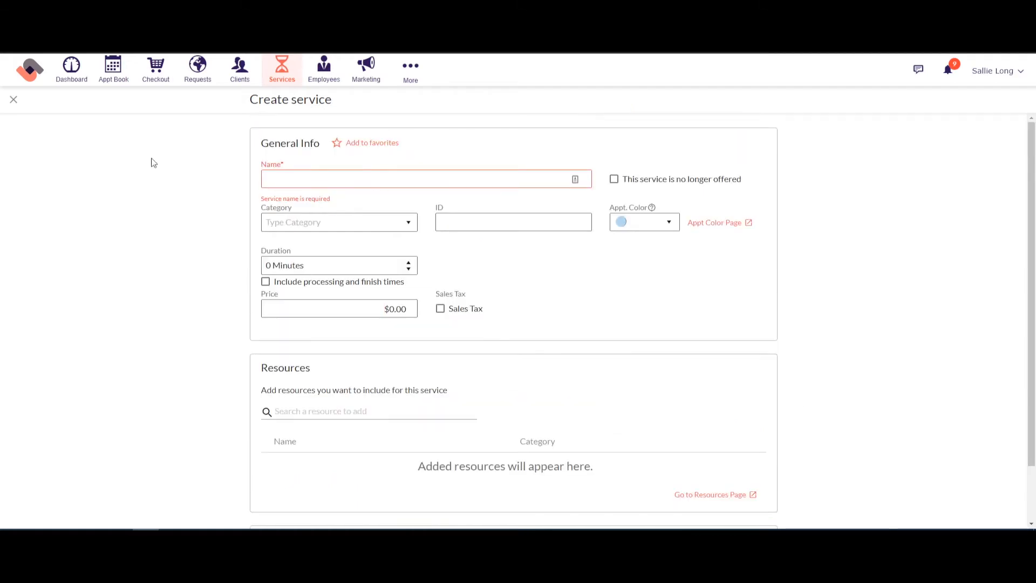
left_click(14, 101)
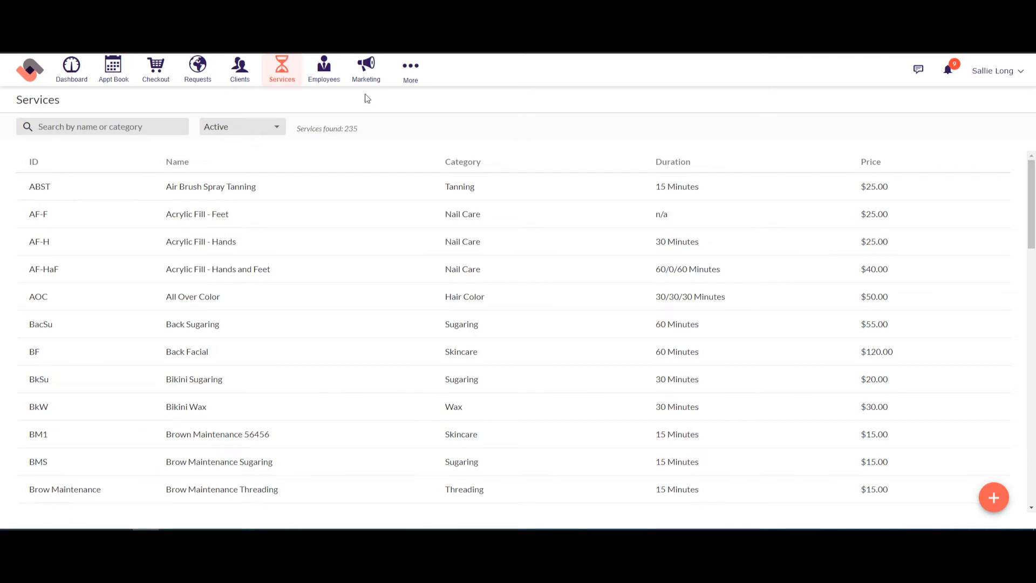
Step: Open MIRACLE LEAVE IN 4oz from the Products list
left_click(410, 84)
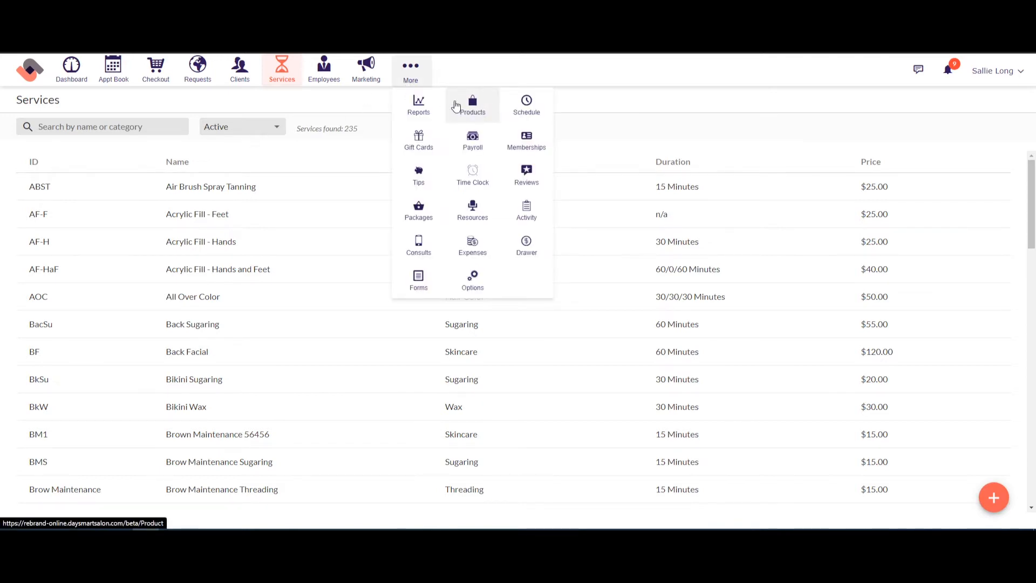
left_click(472, 112)
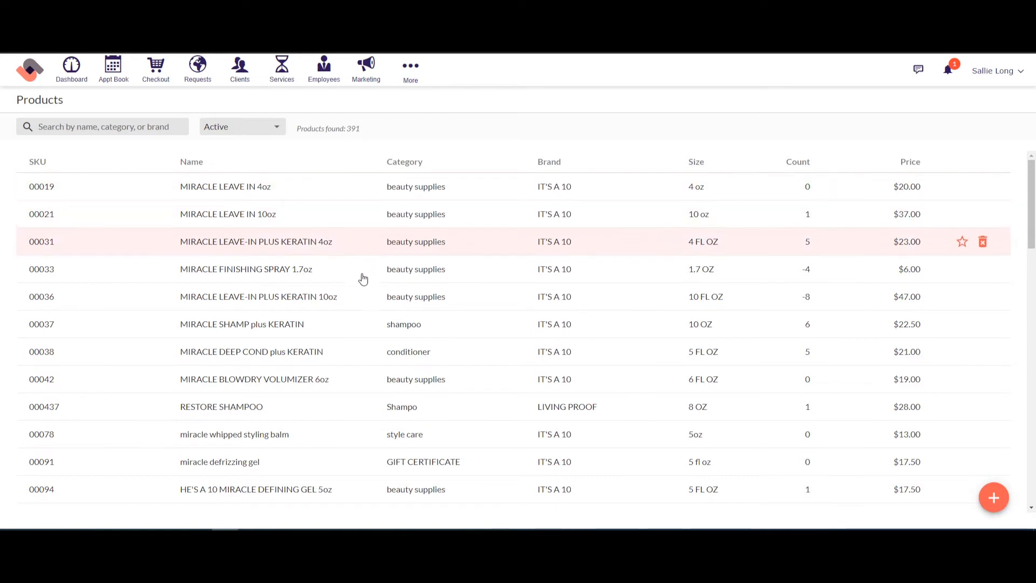
left_click(357, 192)
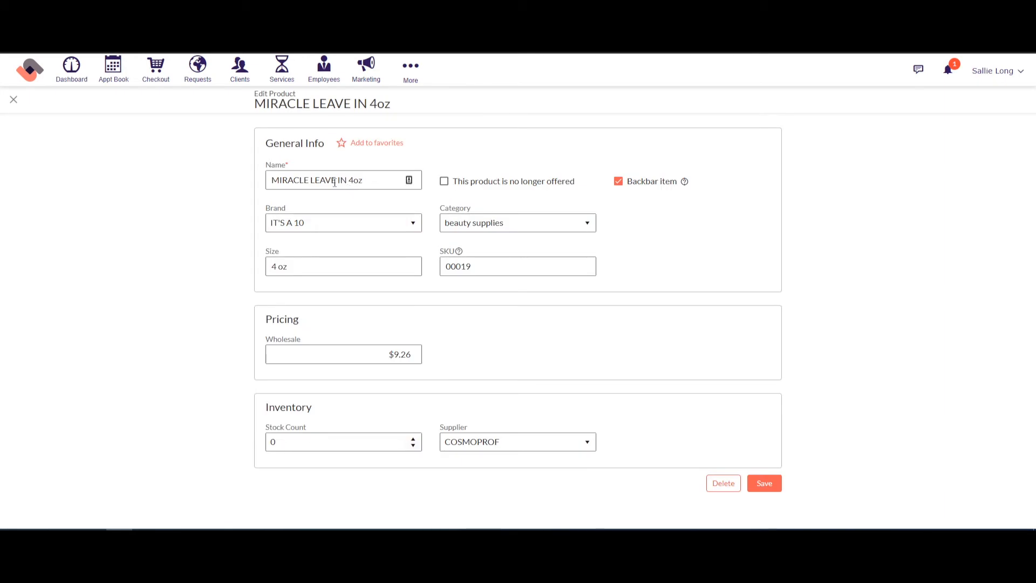
Step: Edit the name, brand, category and backbar fields, then close and discard the changes
left_click(335, 181)
left_click_drag(359, 180, 286, 179)
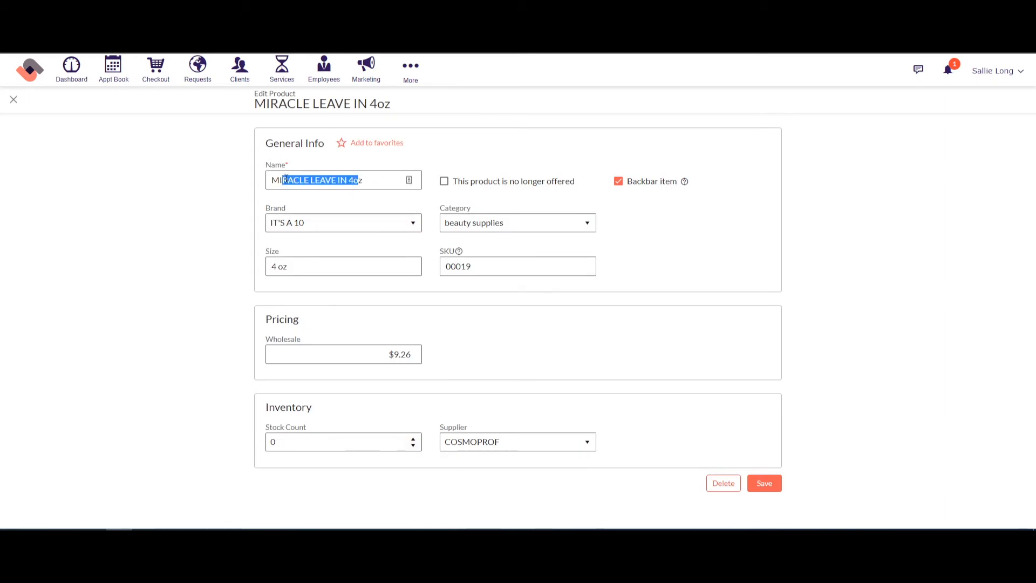
left_click(313, 222)
left_click(473, 224)
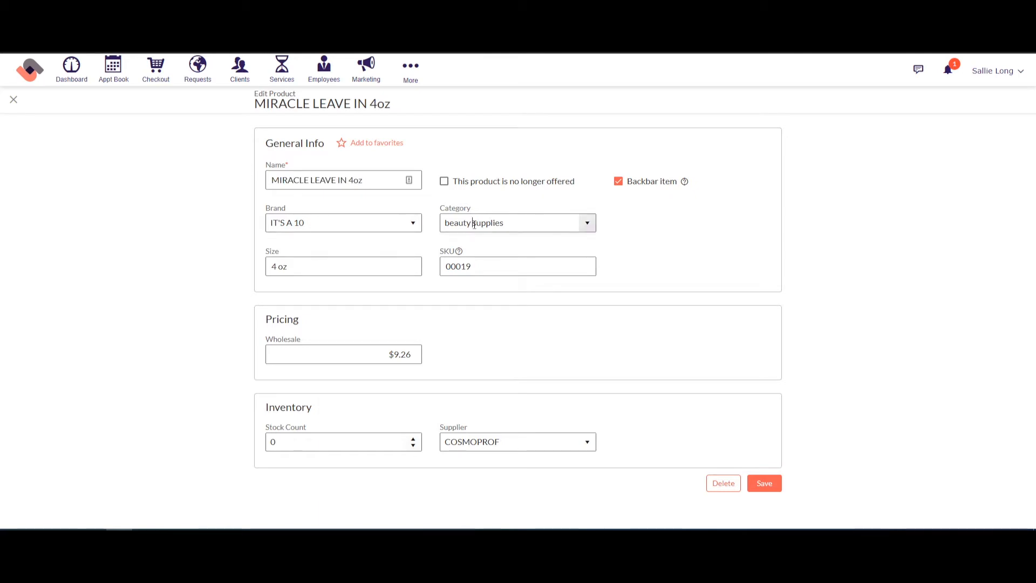
left_click(619, 182)
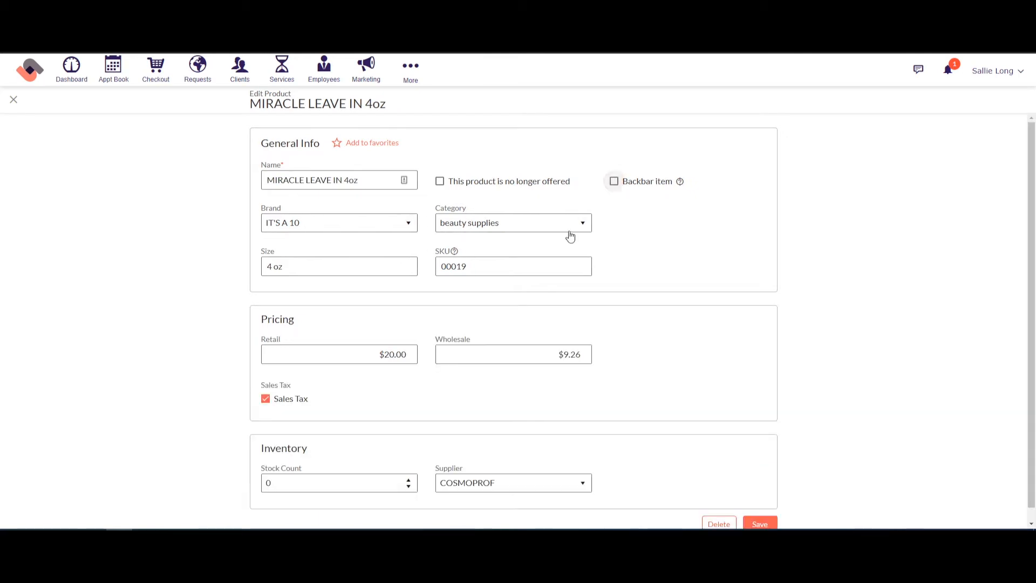
left_click(14, 102)
left_click(588, 326)
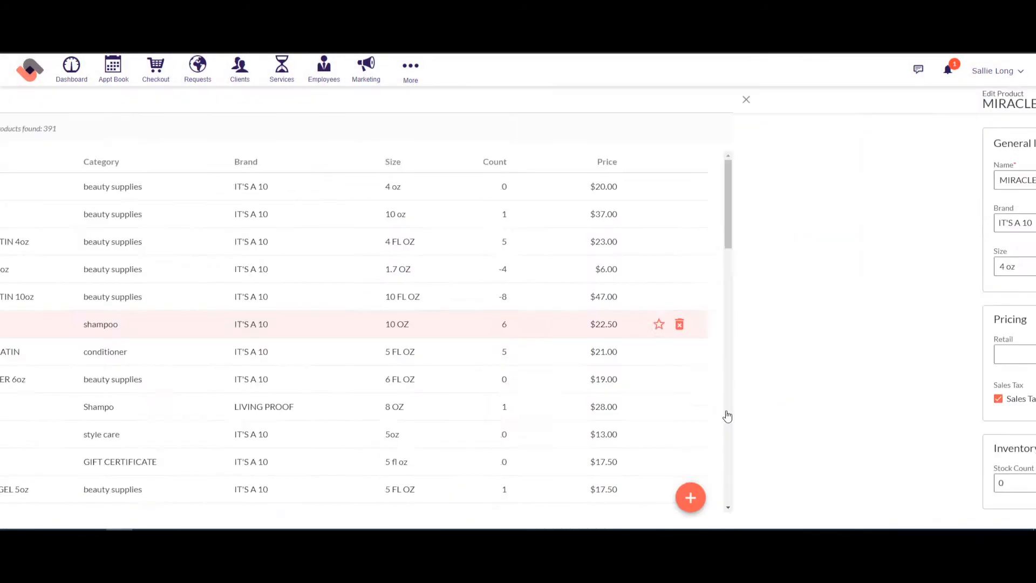
left_click(997, 502)
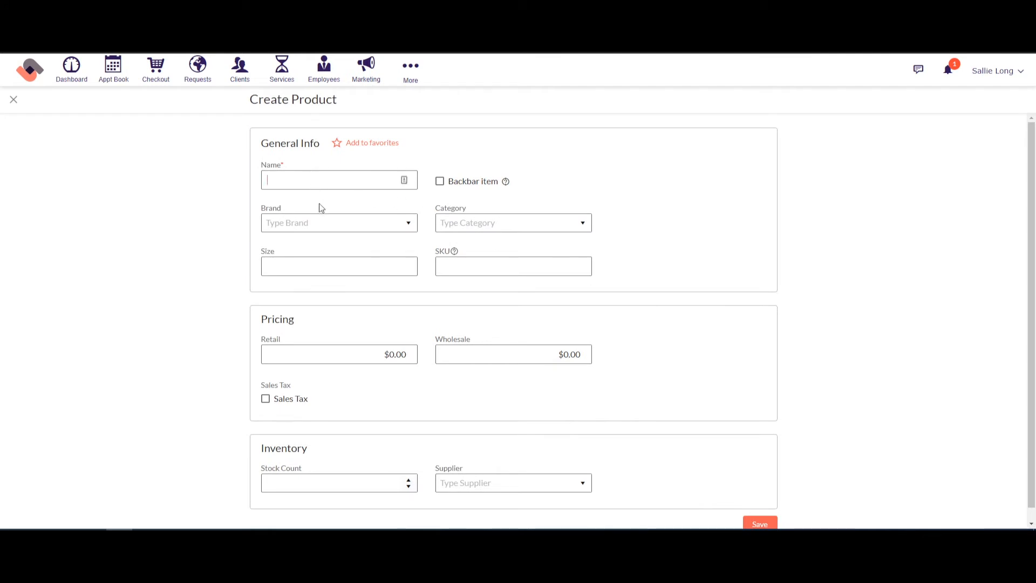
left_click(456, 266)
type("545646546546")
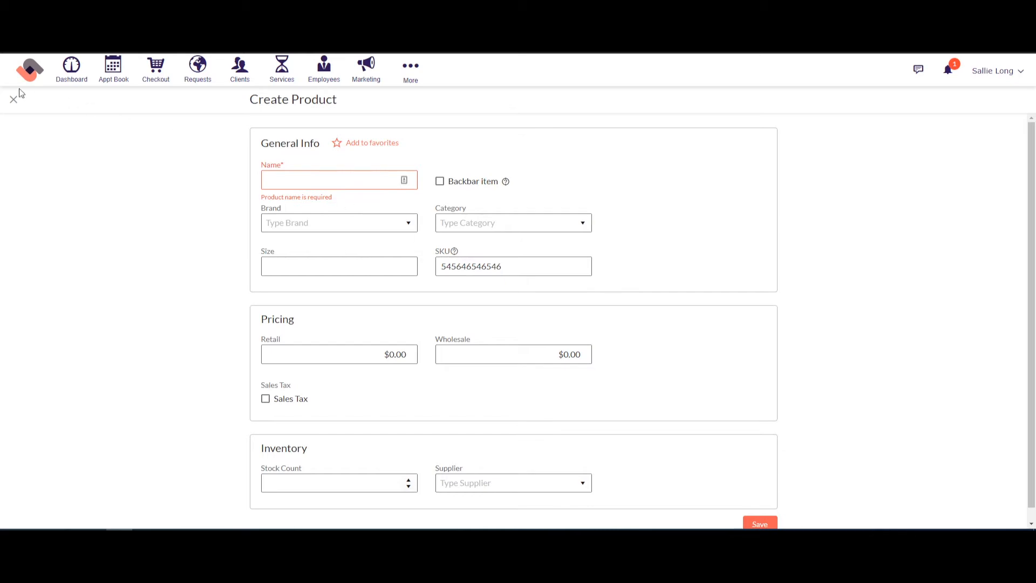
left_click(14, 102)
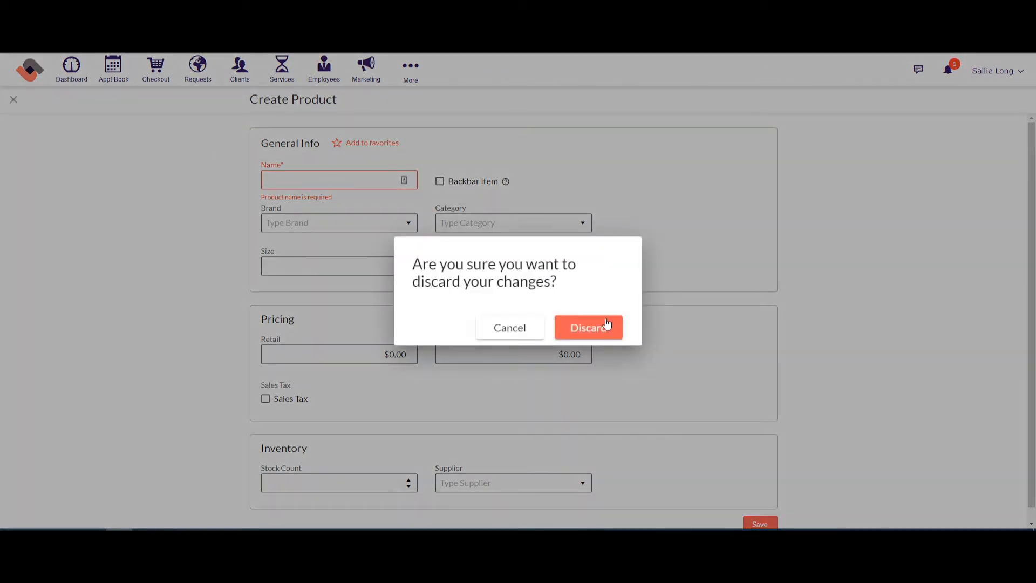
left_click(607, 324)
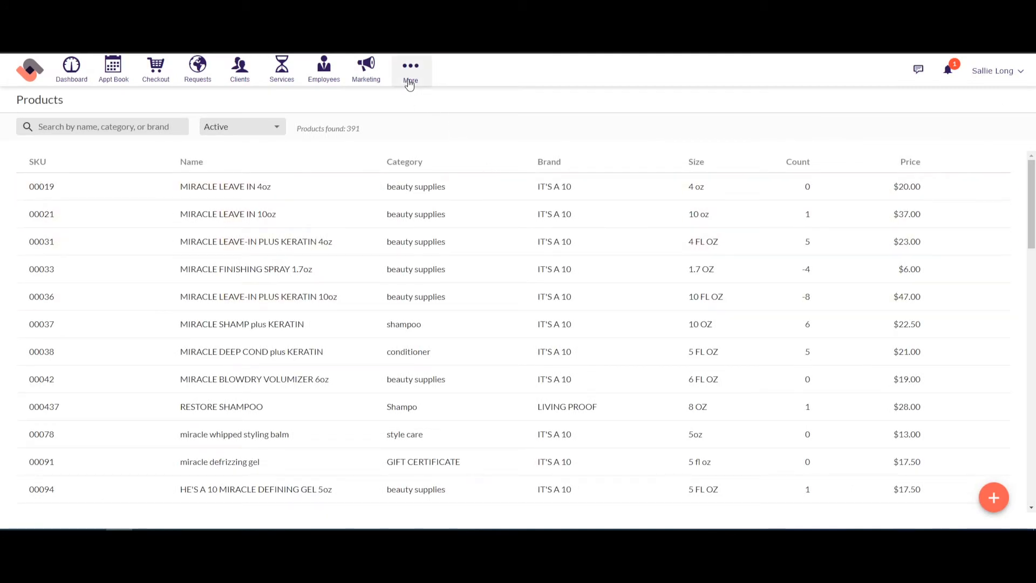
Step: Open Schedule from the More menu to view the week of Aug 22–28, 2021
left_click(410, 82)
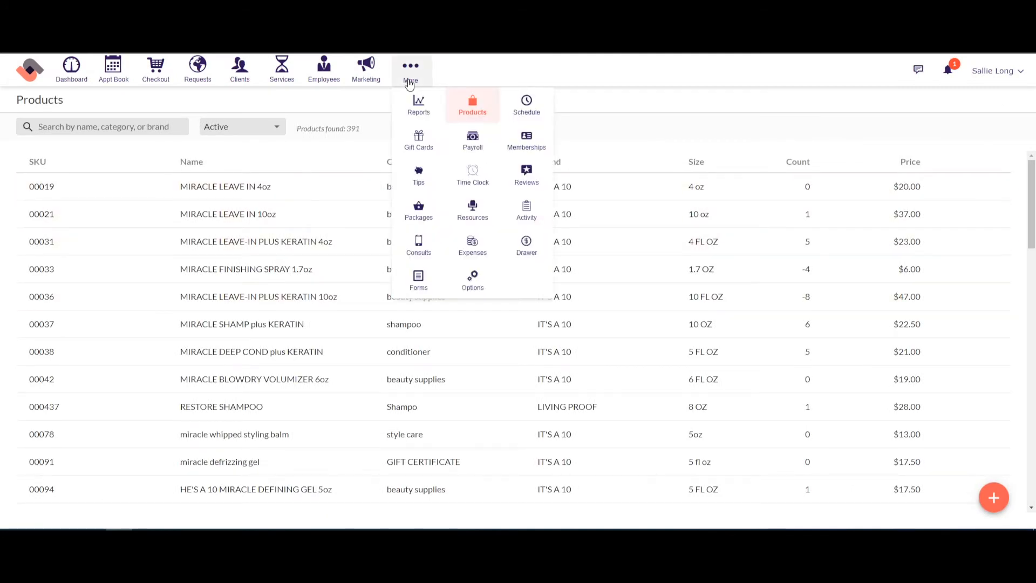
left_click(521, 107)
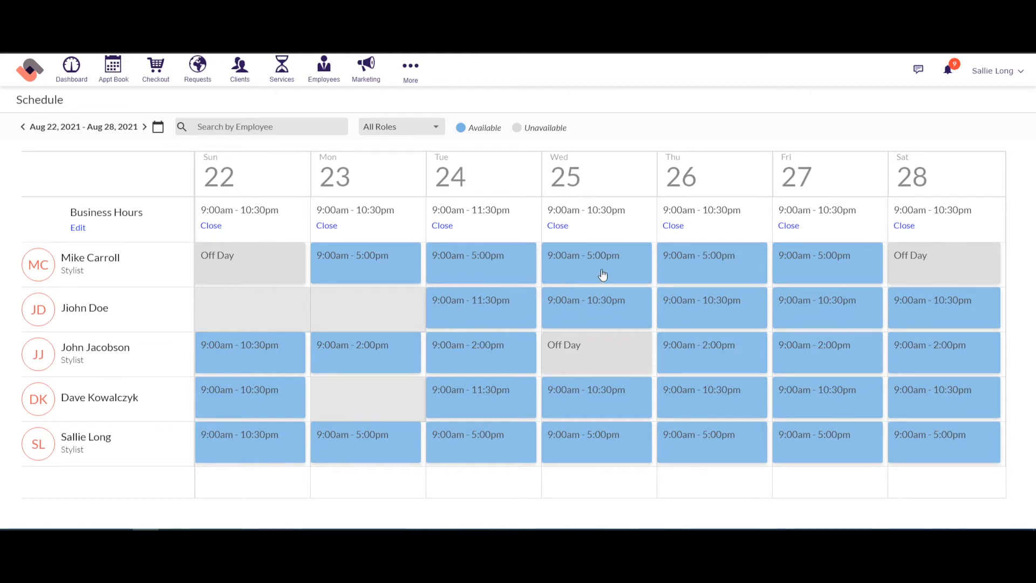
Step: Open the second employee's Tuesday 24 shift and set it to end at 6:30 PM
left_click(479, 313)
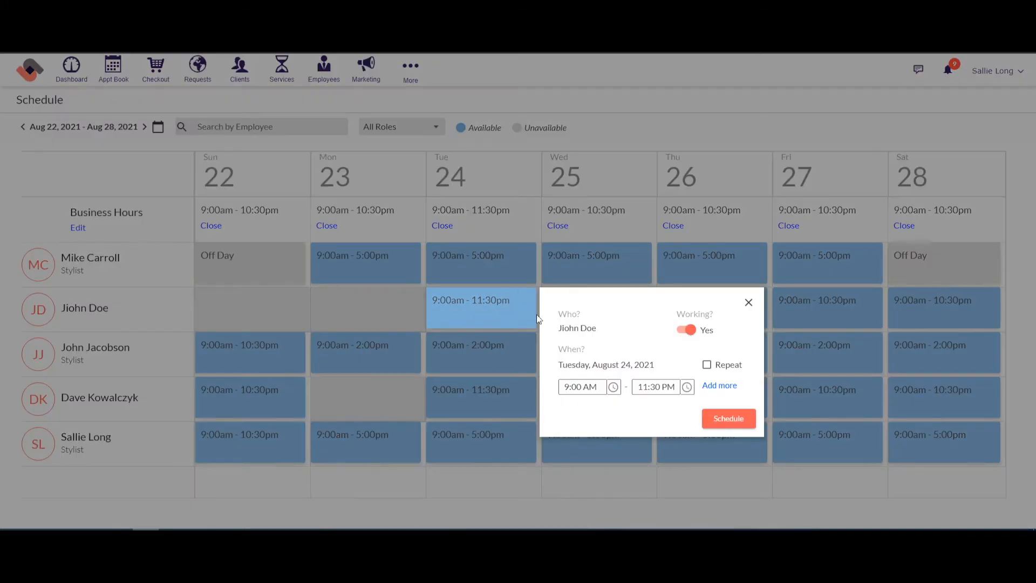
left_click(688, 389)
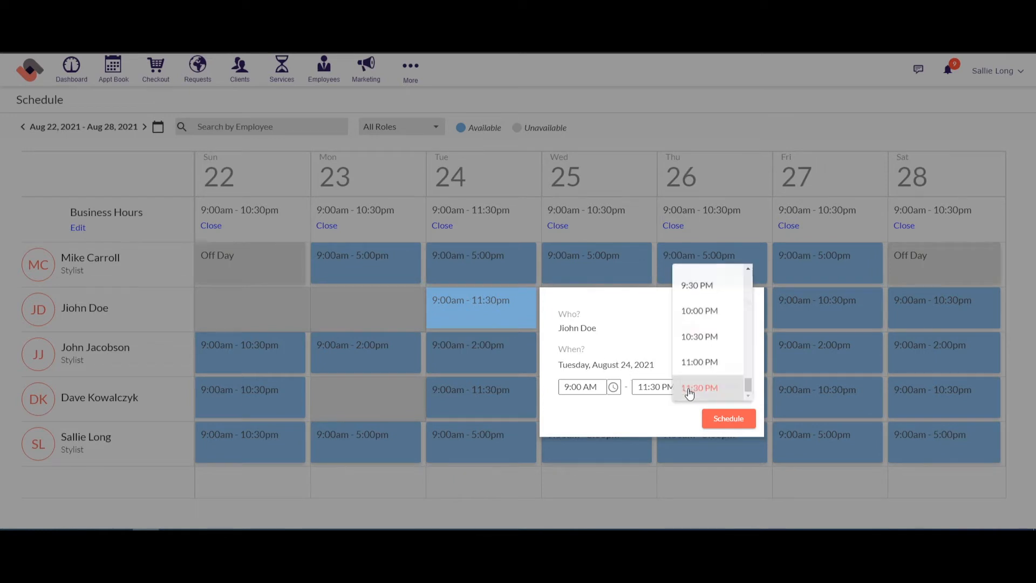
scroll(712, 297, "up", 3)
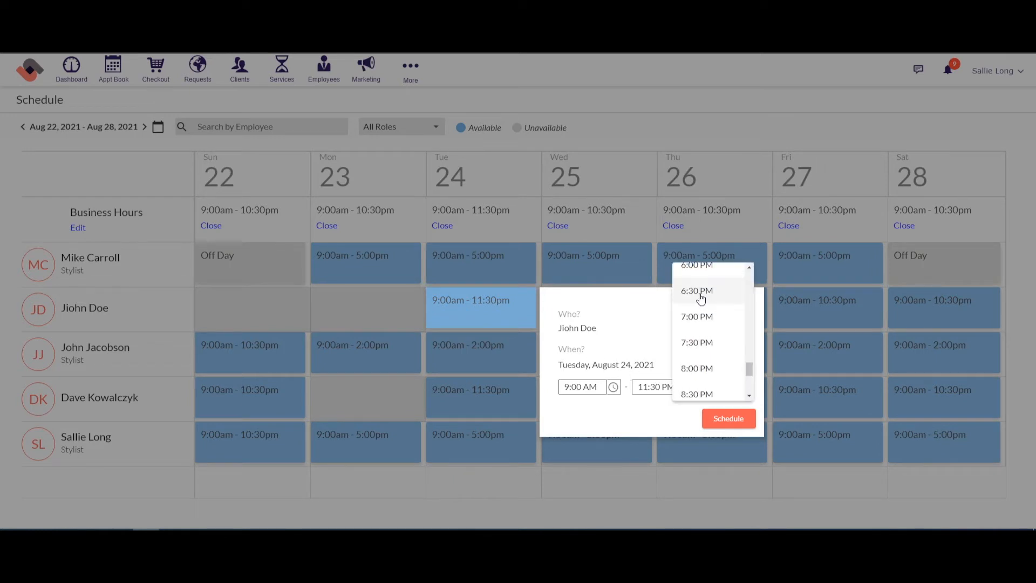
left_click(700, 298)
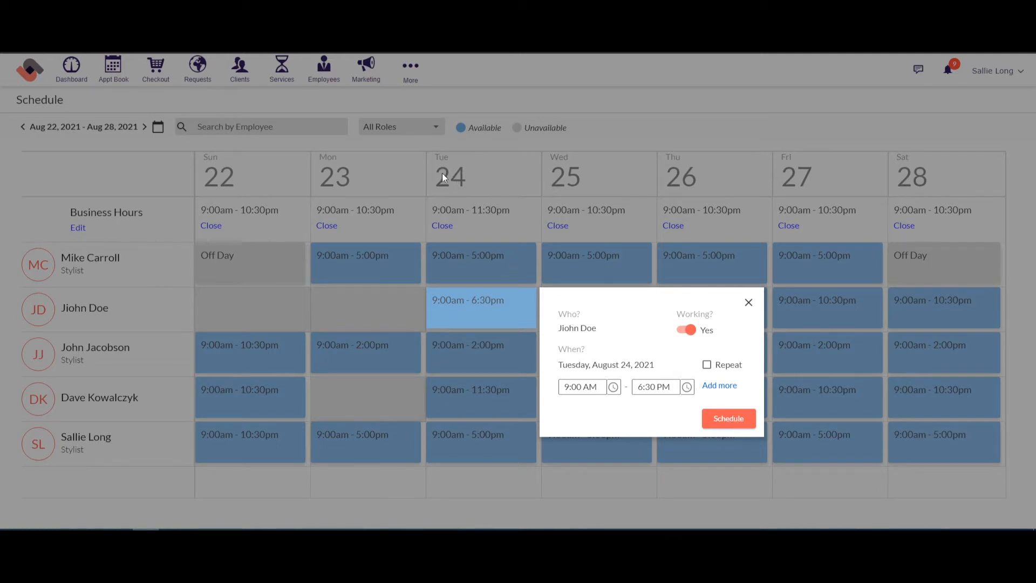
Step: Repeat the shift every Tuesday, Thursday and Saturday until August 26, 2022, and save it
left_click(706, 365)
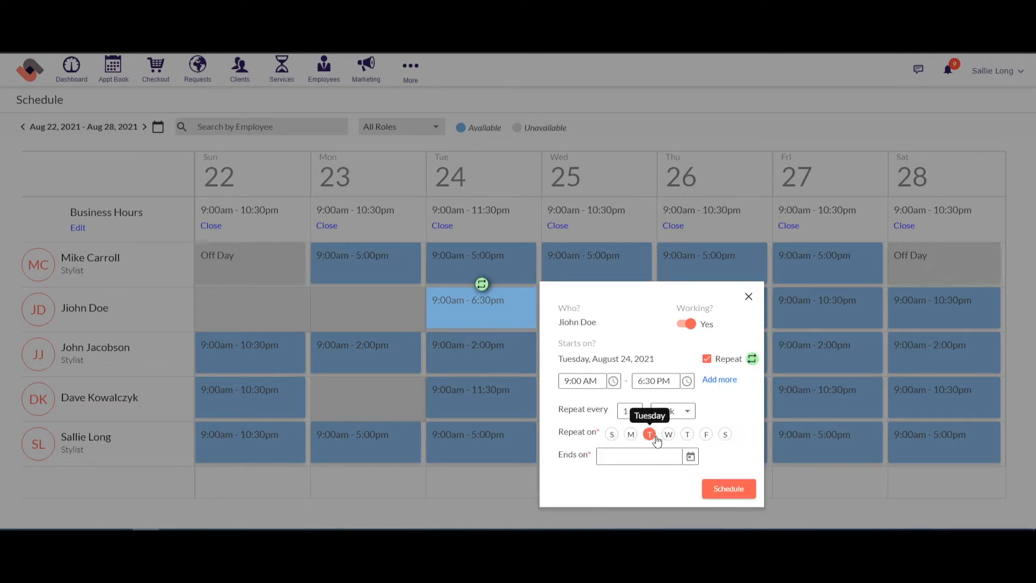
left_click(690, 457)
left_click(643, 281)
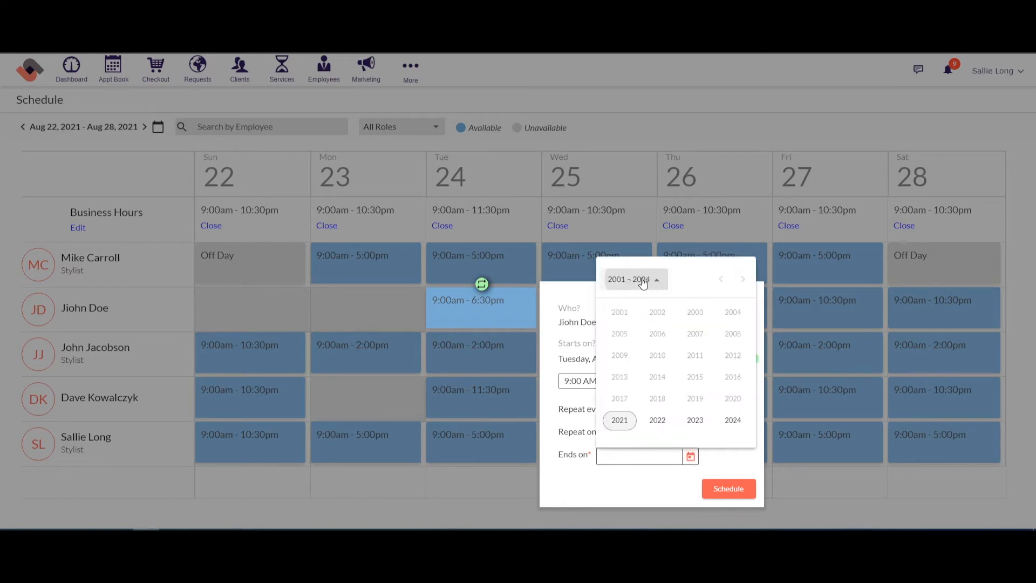
left_click(660, 423)
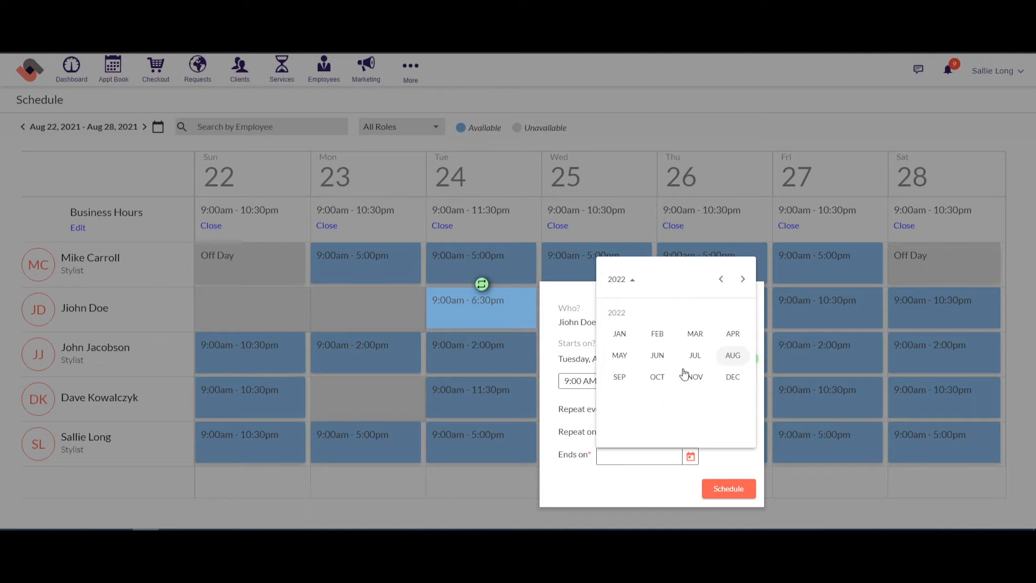
left_click(733, 355)
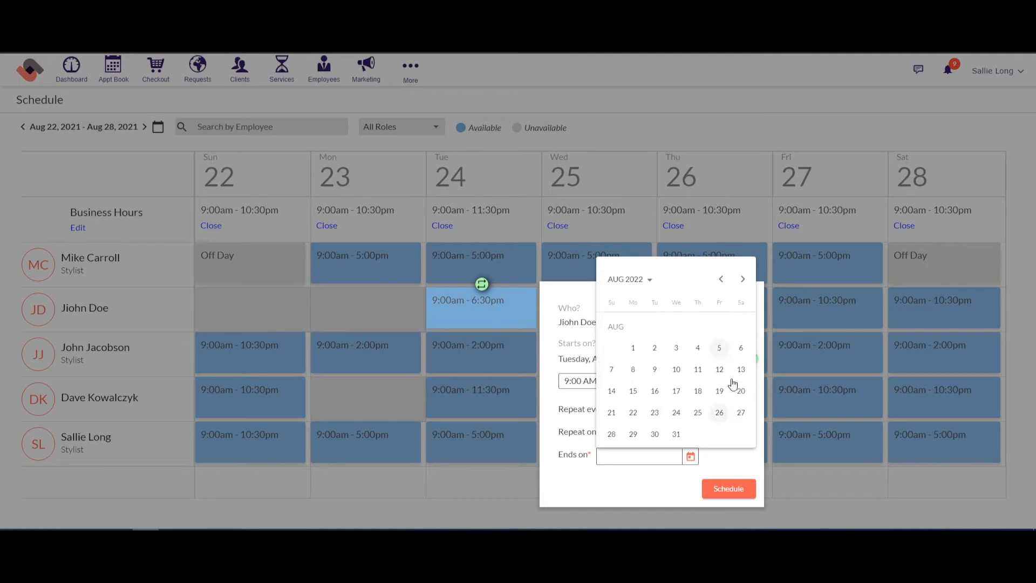
left_click(719, 413)
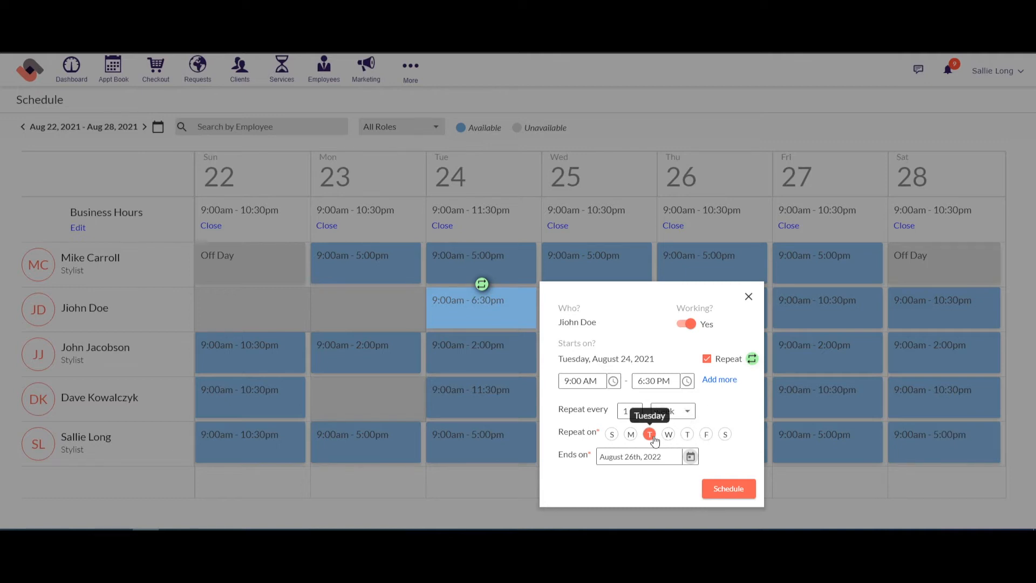
left_click(686, 436)
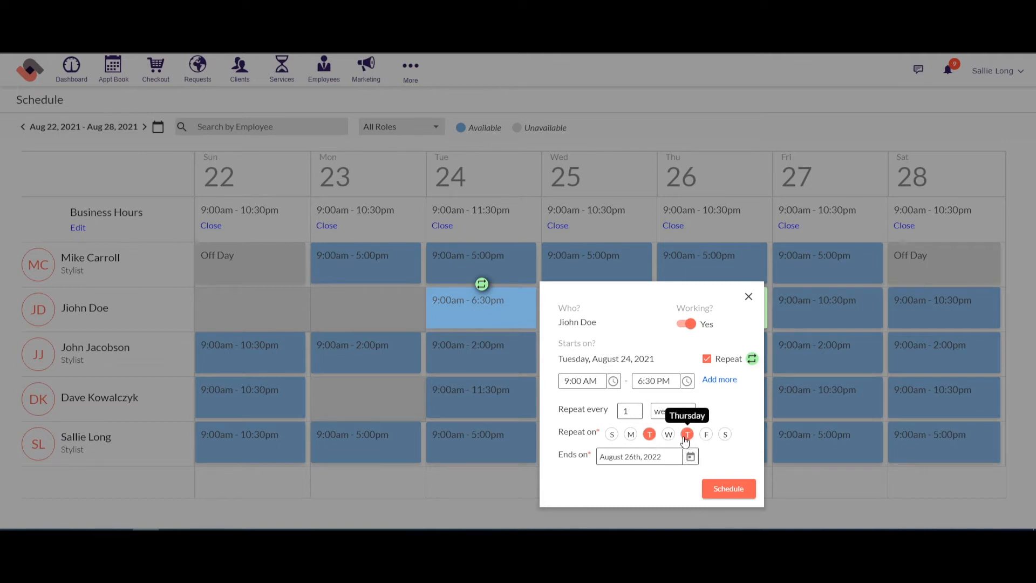
left_click(724, 436)
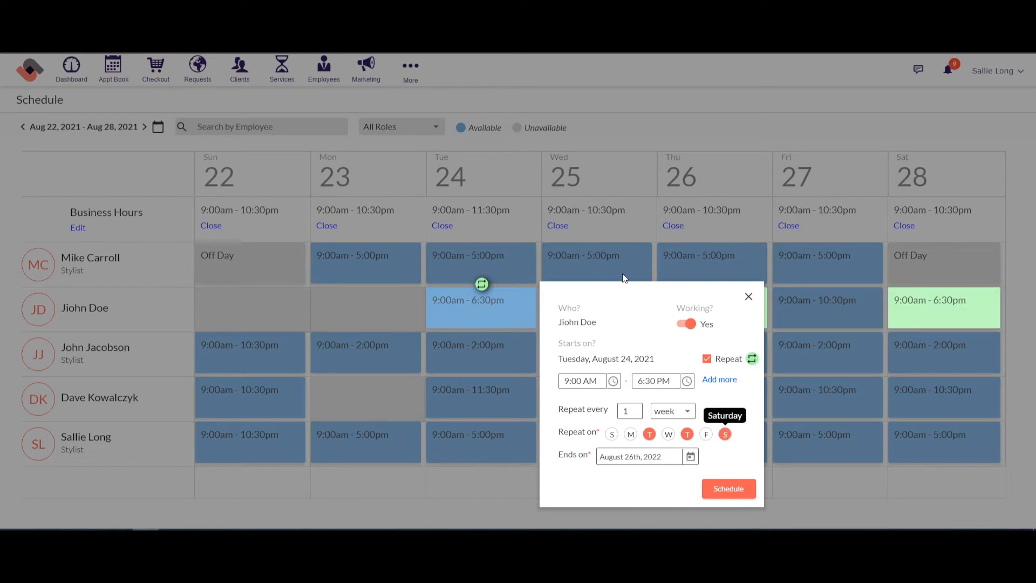
left_click(726, 489)
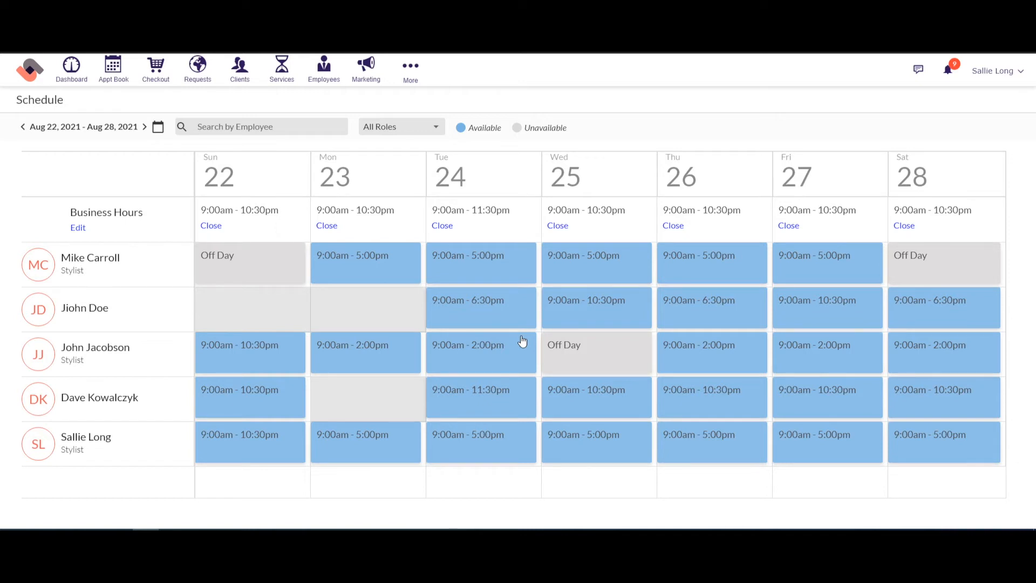
Step: Jump to the week of September 6, 2021 and mark Monday the 6th closed
left_click(159, 129)
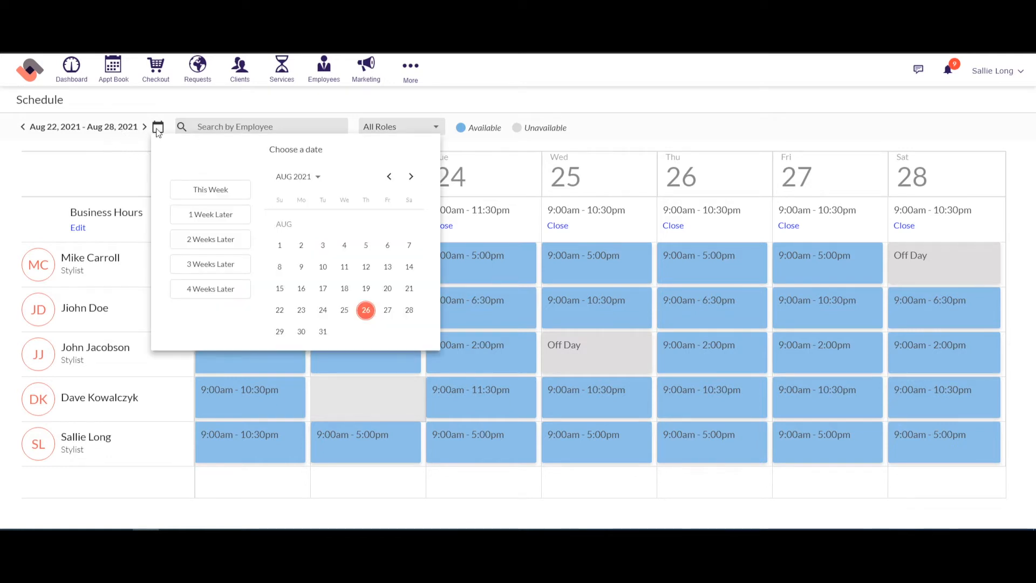
left_click(411, 177)
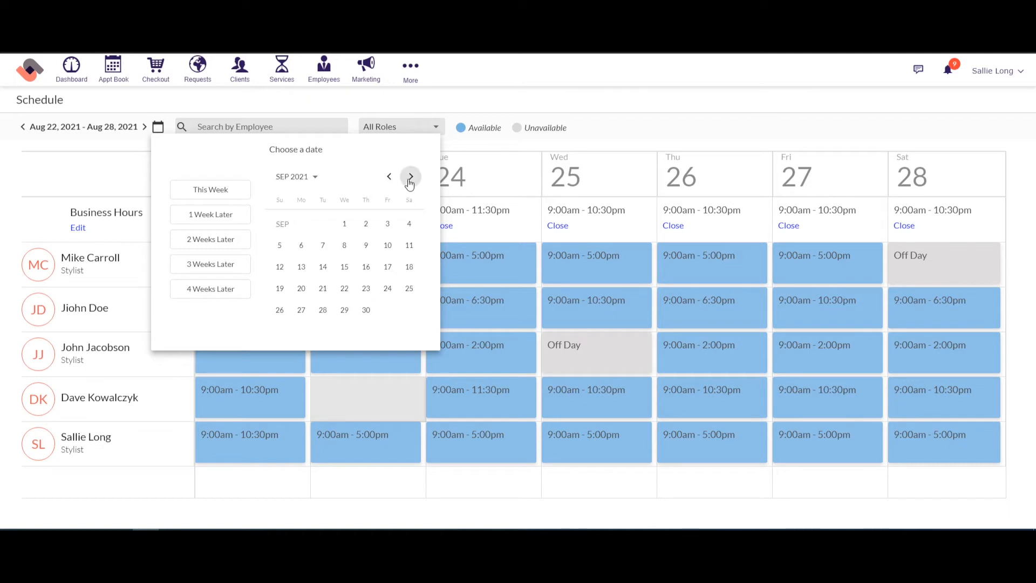
left_click(302, 246)
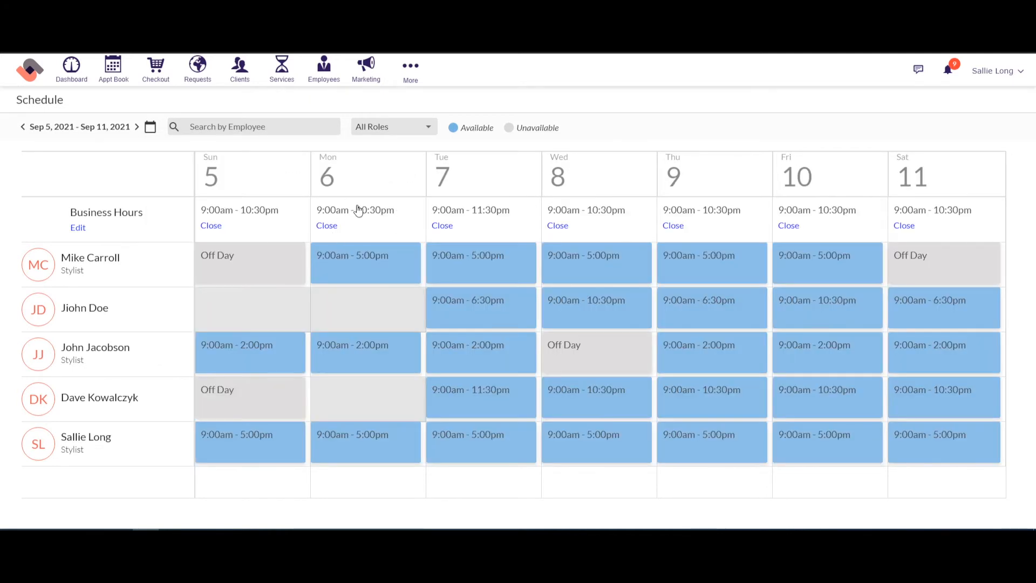
left_click(327, 227)
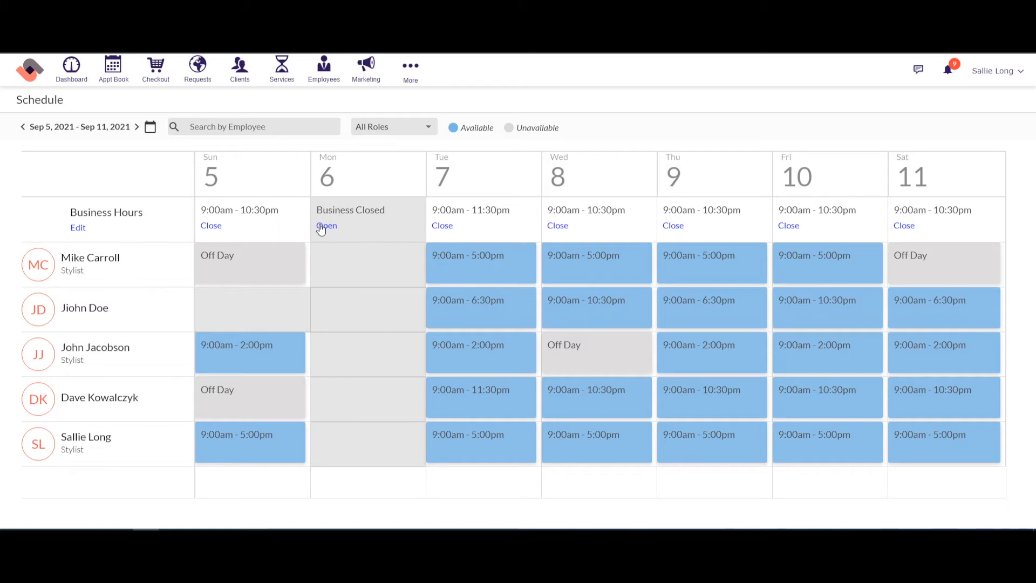
Step: Reopen the date chooser, view its year list, then dismiss it without changing the date
left_click(150, 128)
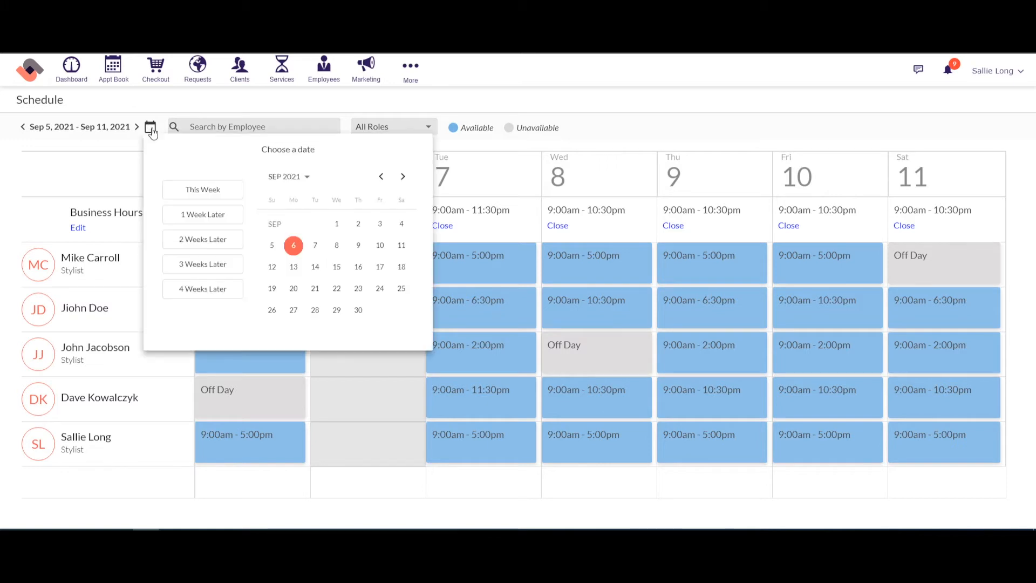
left_click(307, 181)
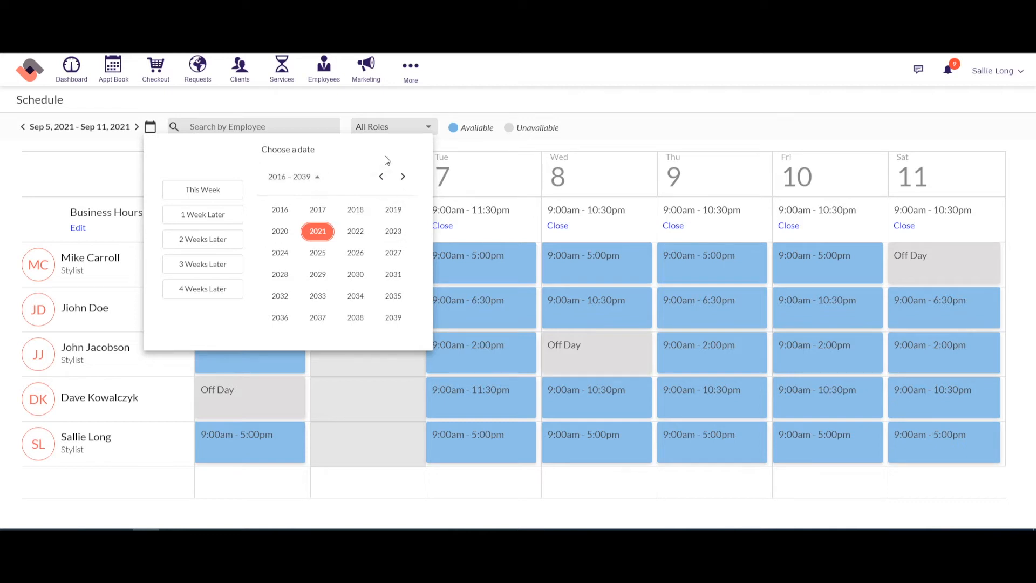
left_click(498, 156)
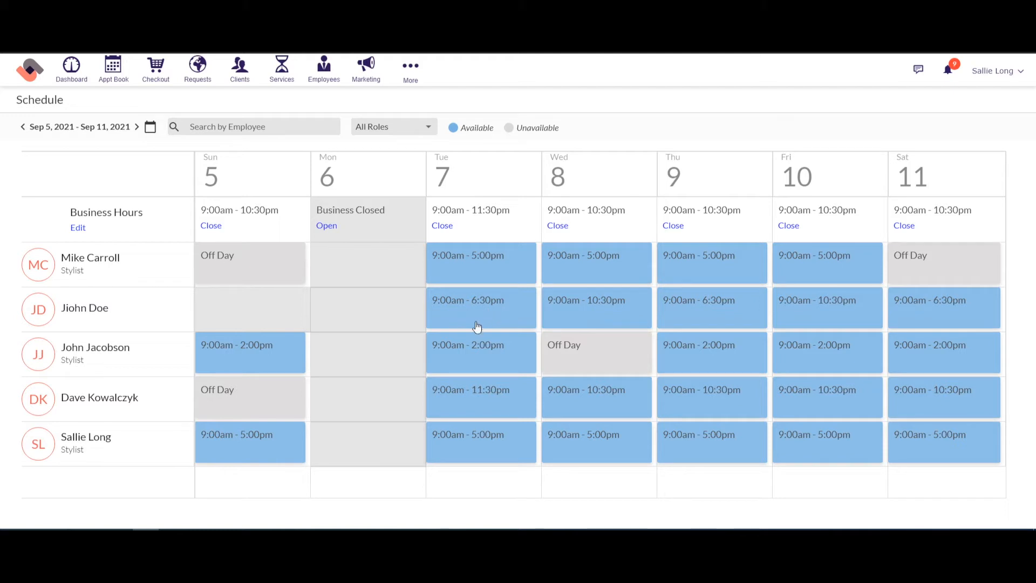
Step: Set the third employee's Tuesday, September 7 to not working, reason Vacation, without repeating
left_click(473, 343)
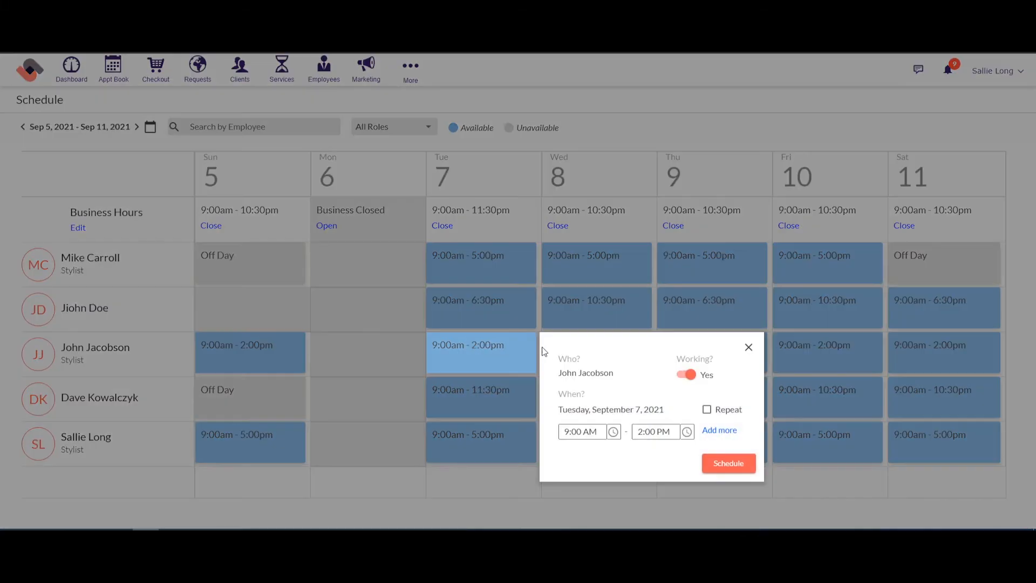
left_click(687, 374)
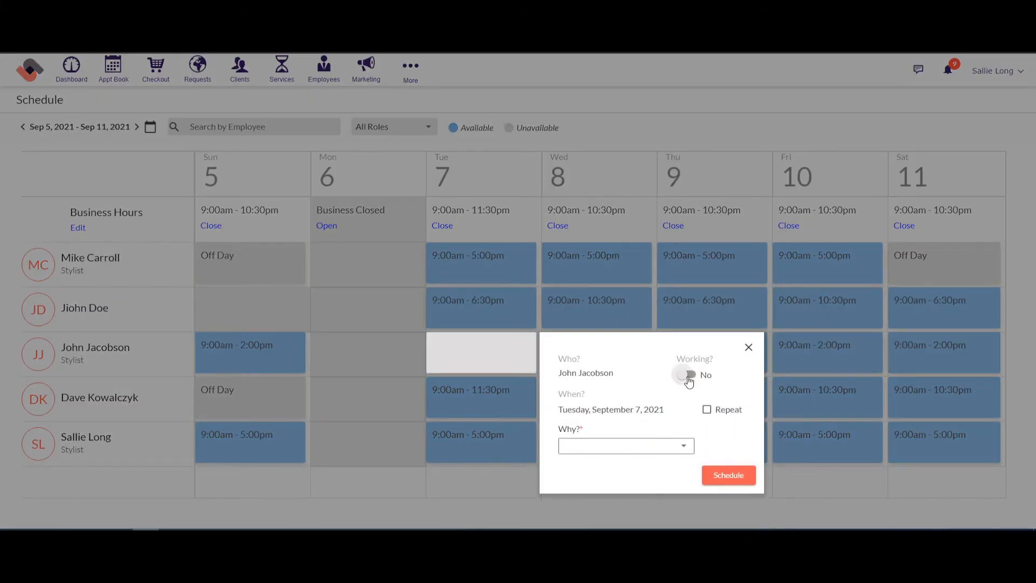
left_click(707, 410)
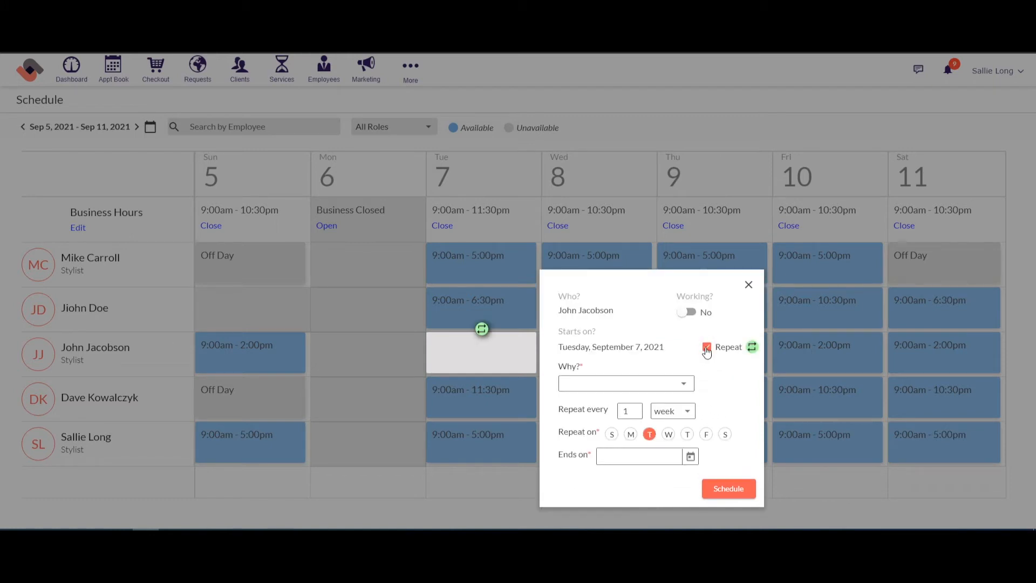
left_click(707, 347)
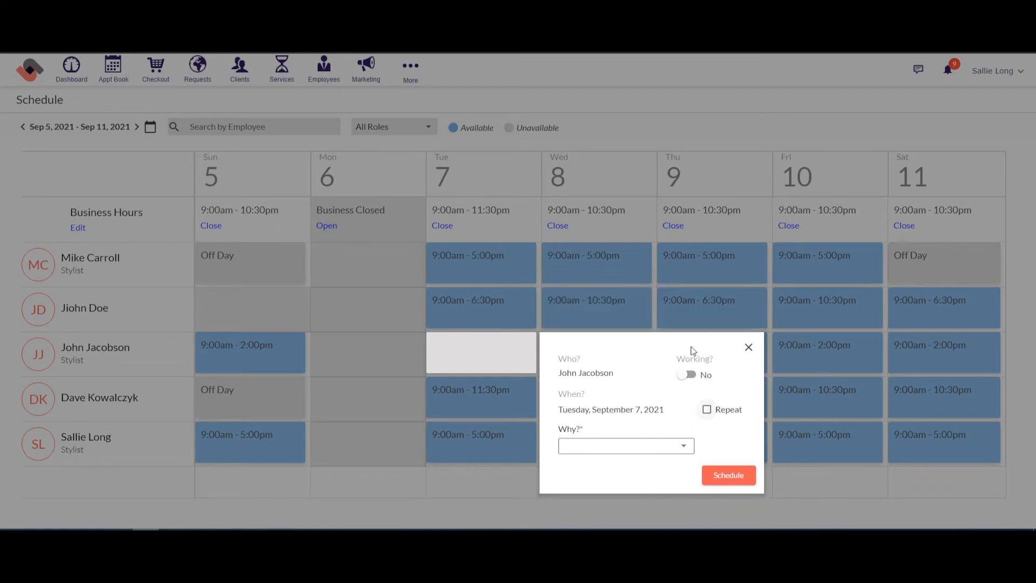
left_click(668, 448)
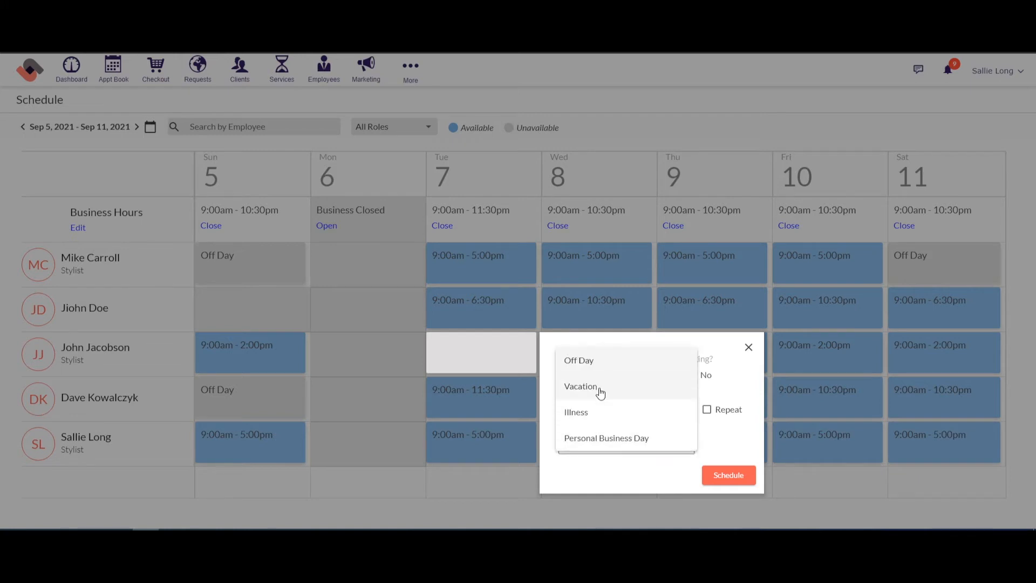
left_click(606, 386)
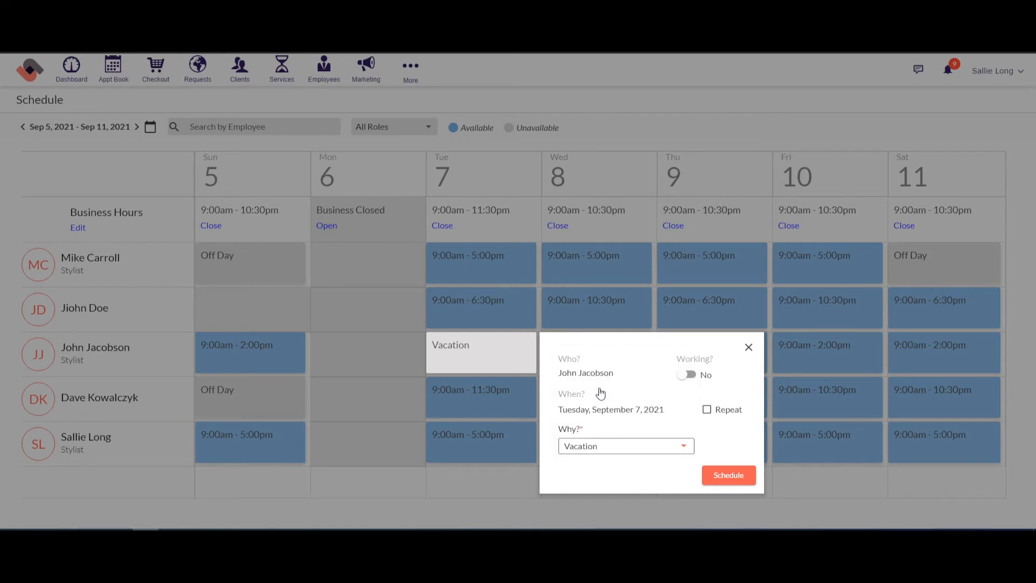
left_click(743, 485)
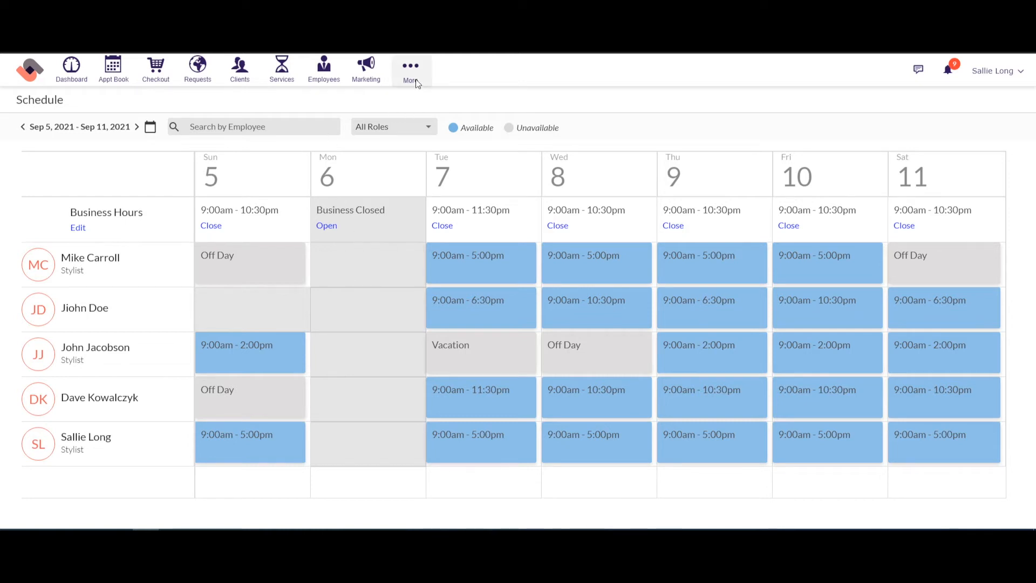
Step: Go to the Employees page listing the five active staff members
left_click(329, 80)
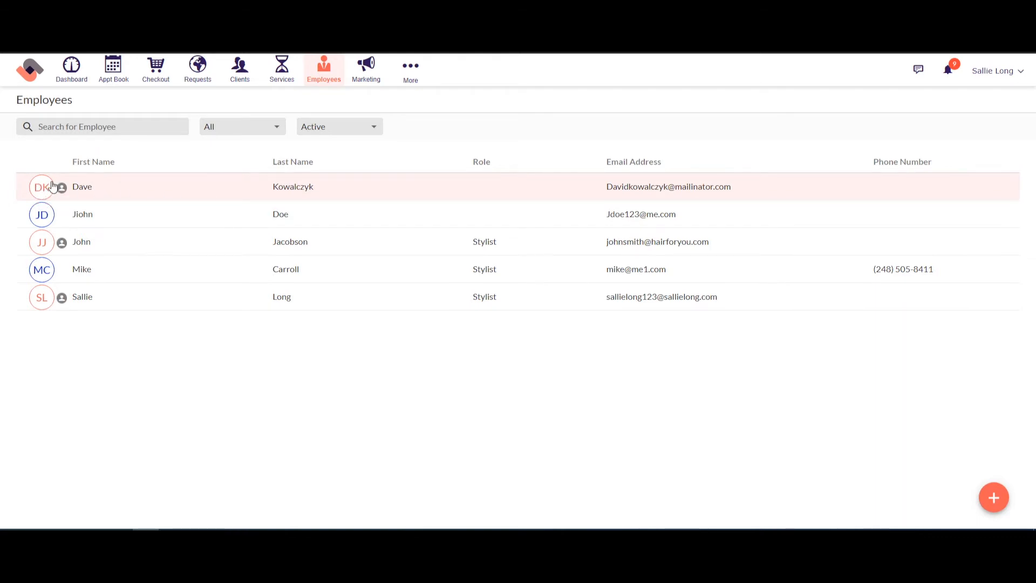
mouse_move(43, 217)
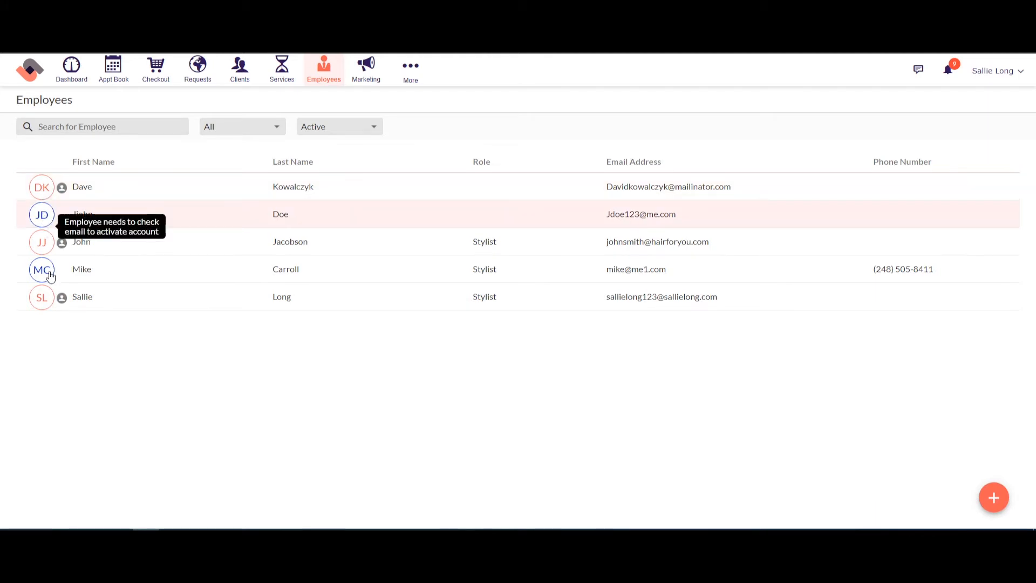
mouse_move(45, 276)
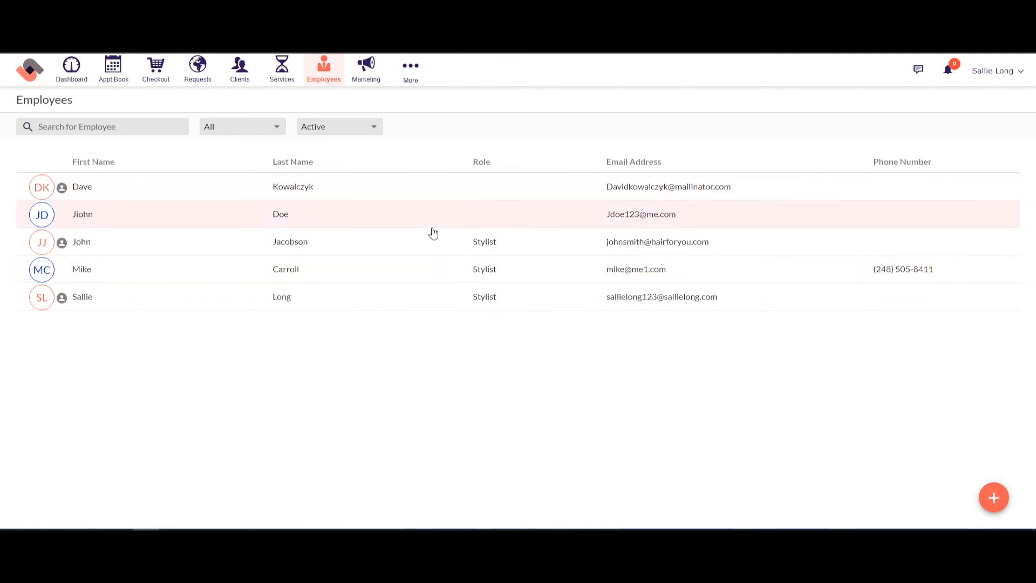
left_click(994, 497)
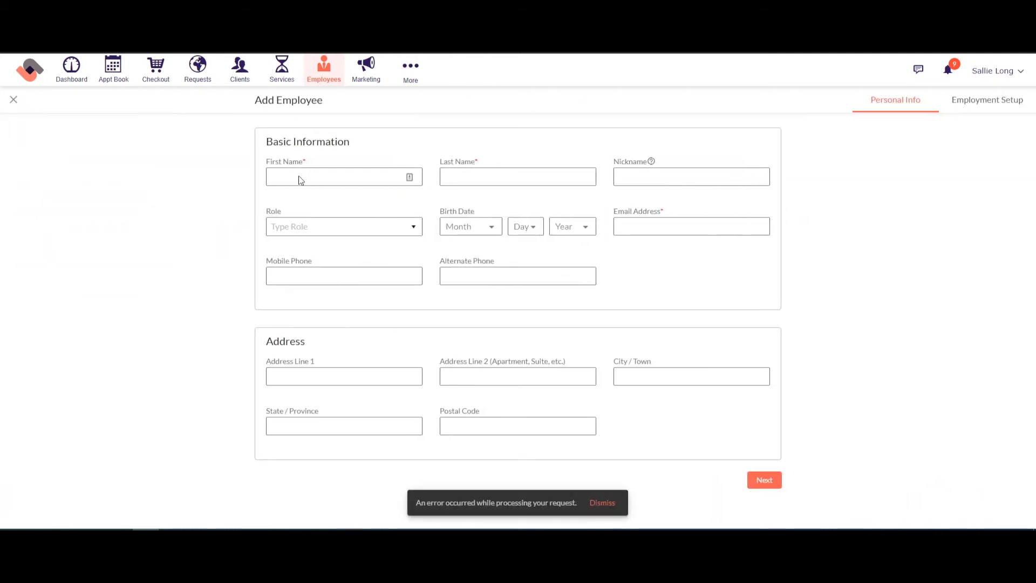
left_click(298, 177)
type("captain")
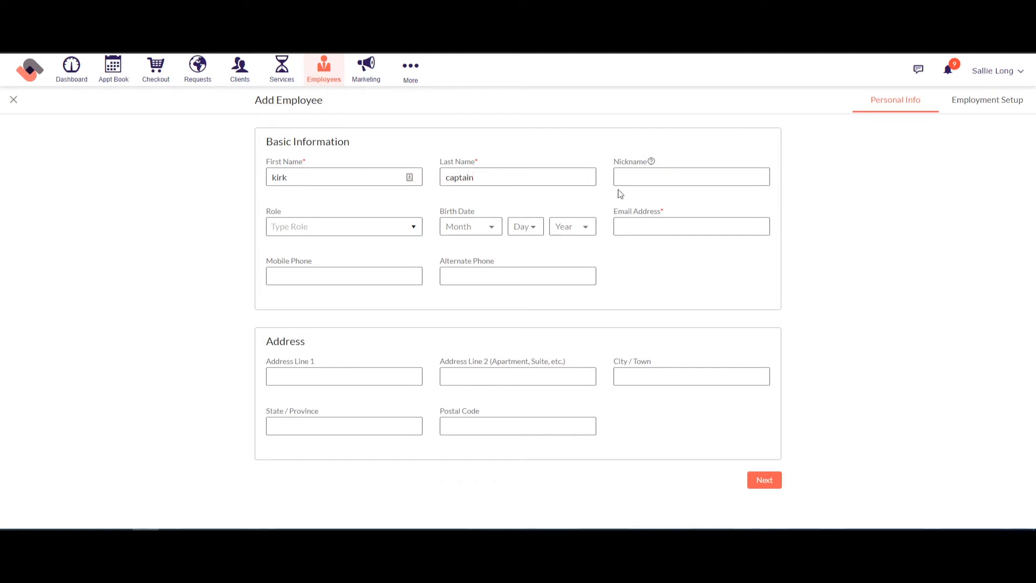
left_click(637, 226)
left_click(305, 230)
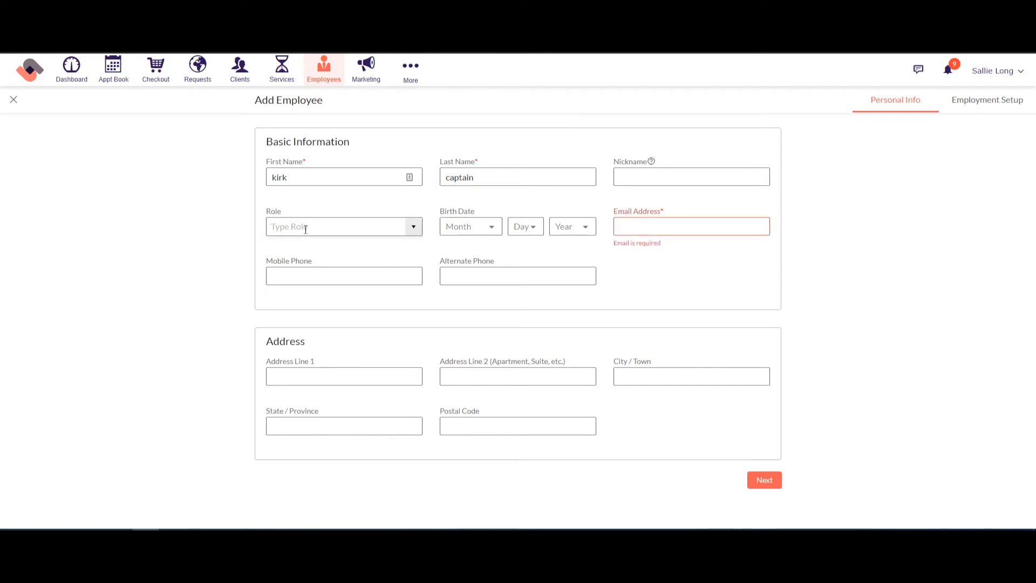
left_click(313, 278)
left_click(983, 102)
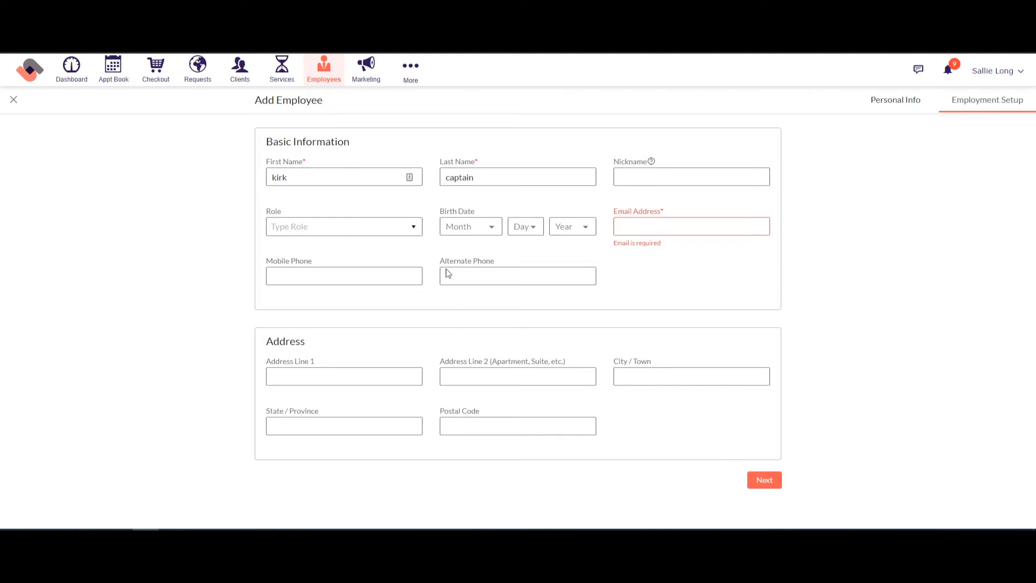
left_click(14, 101)
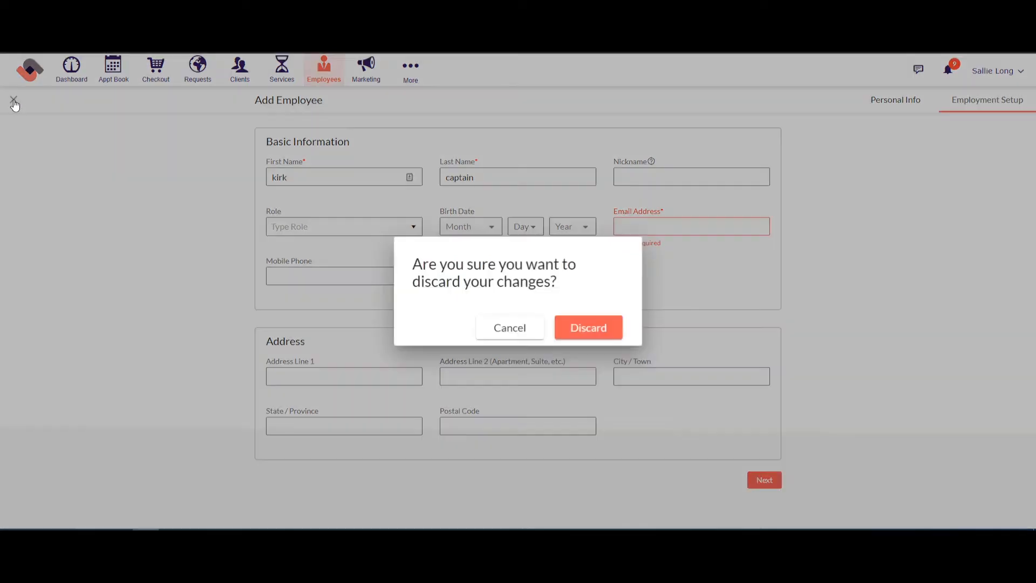
left_click(574, 328)
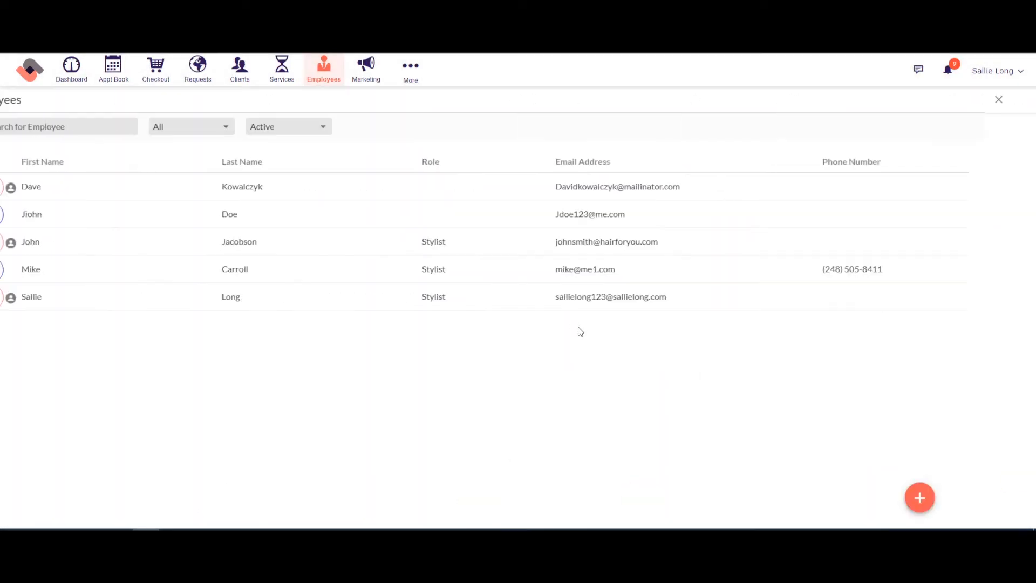
Step: Open the first employee's Employment Setup, toggle administrator rights, and switch appointment notifications on and off
left_click(155, 186)
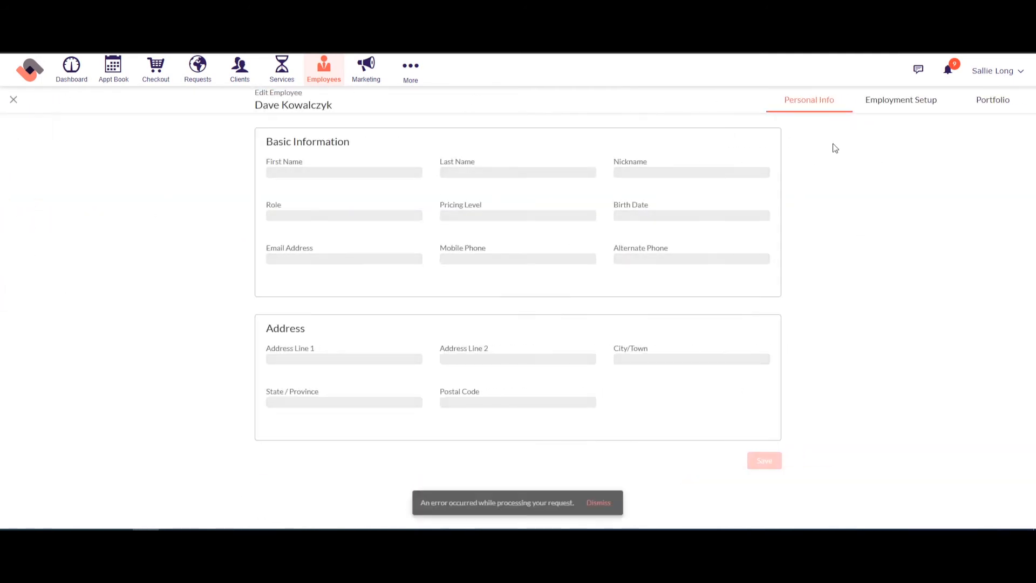
left_click(890, 105)
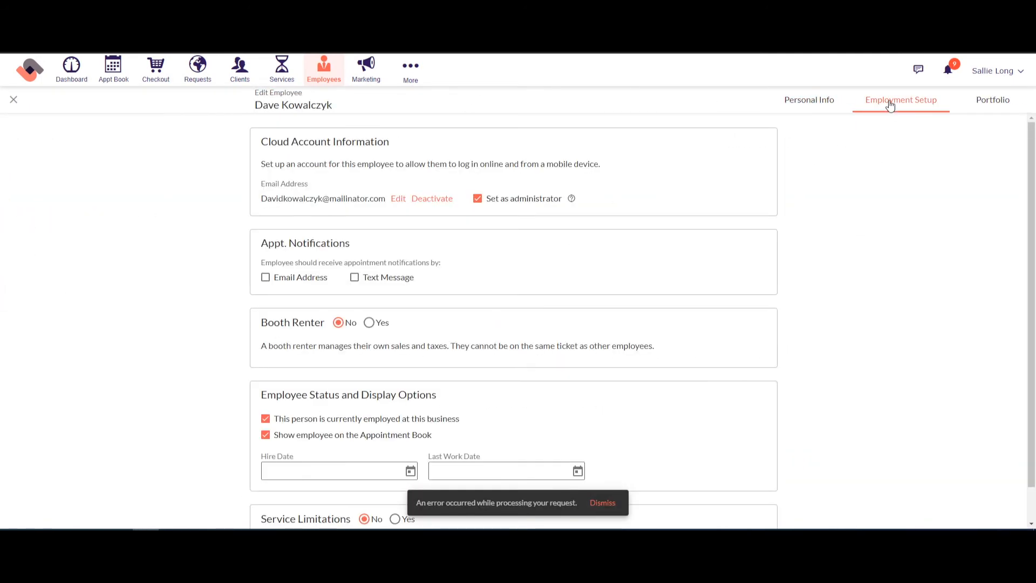
left_click(478, 199)
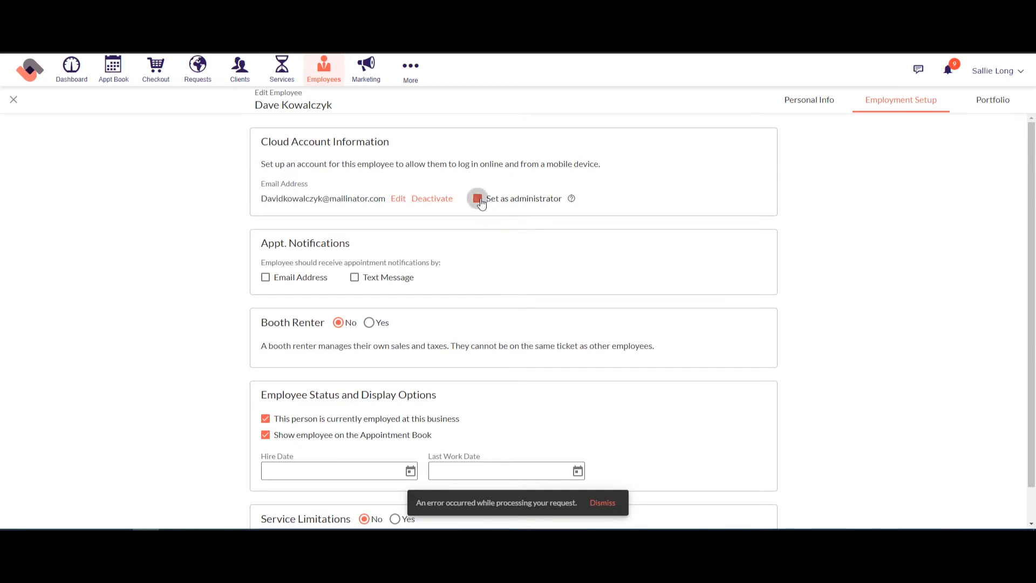
left_click(354, 280)
left_click(265, 281)
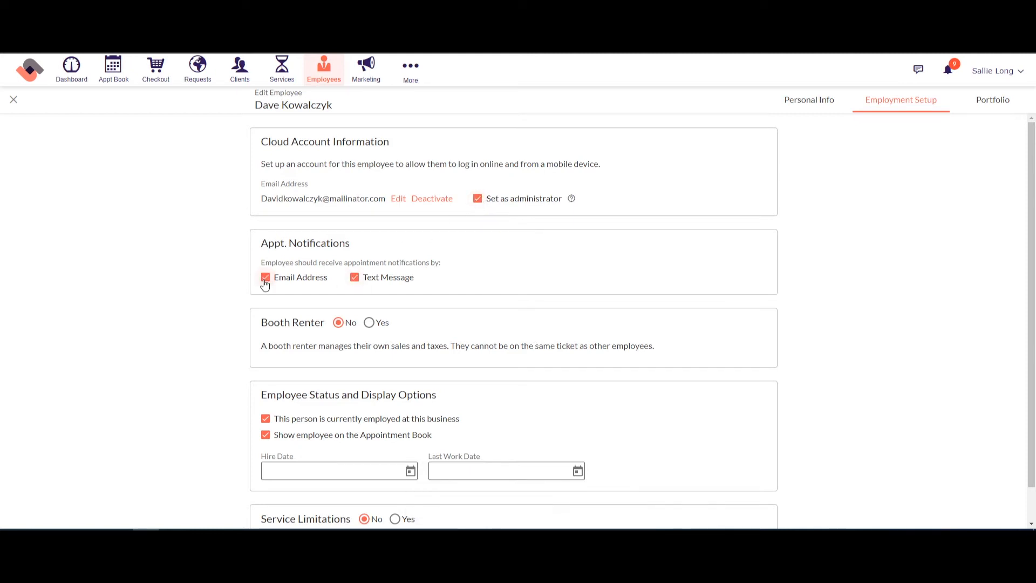
left_click(354, 281)
Step: Flip the employed status and appointment-book visibility options, then restore both
scroll(535, 288, "down", 1)
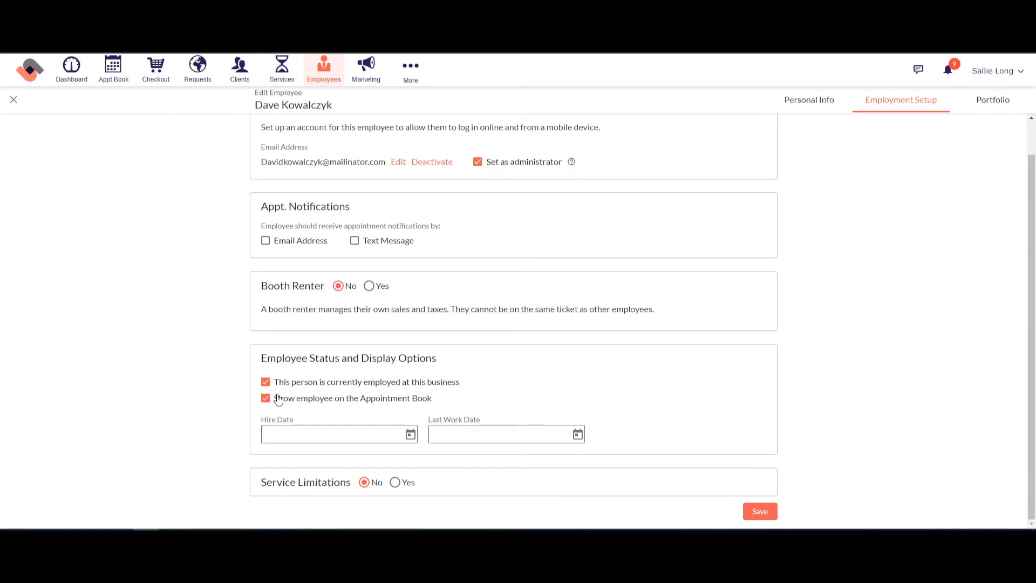
left_click(266, 384)
left_click(265, 384)
left_click(265, 398)
left_click(265, 399)
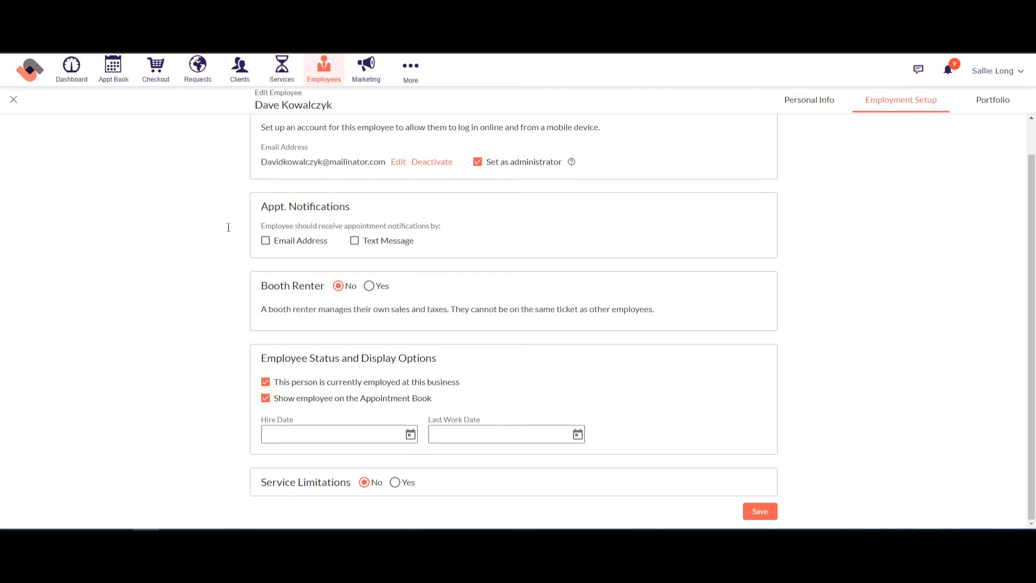
Step: Turn on Service Limitations, collapse Barber Services, then remove the limitations again
left_click(394, 483)
scroll(897, 354, "down", 3)
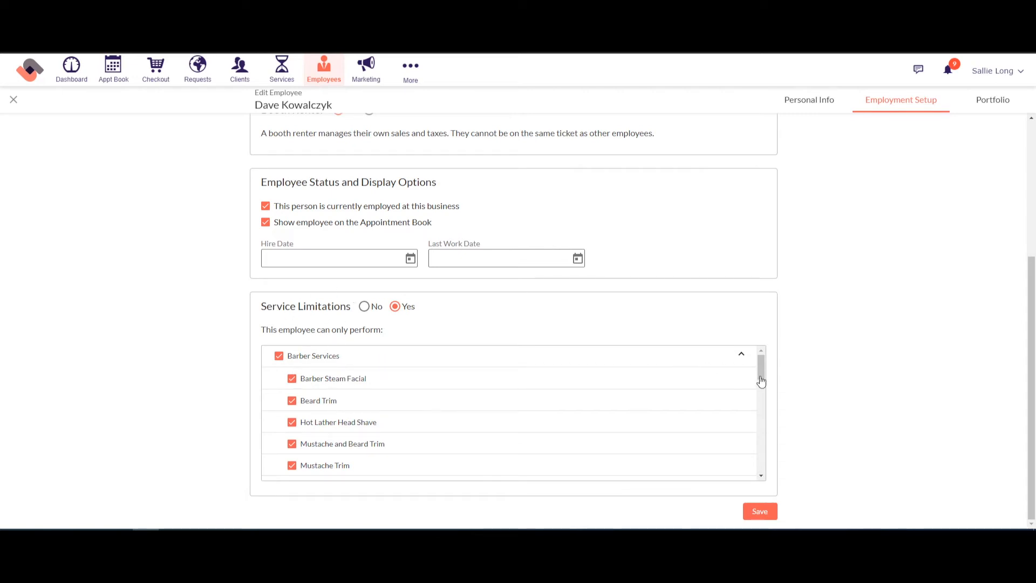
mouse_move(762, 371)
left_mouse_down()
mouse_move(766, 410)
mouse_move(766, 371)
left_mouse_up()
left_click_drag(759, 369, 762, 406)
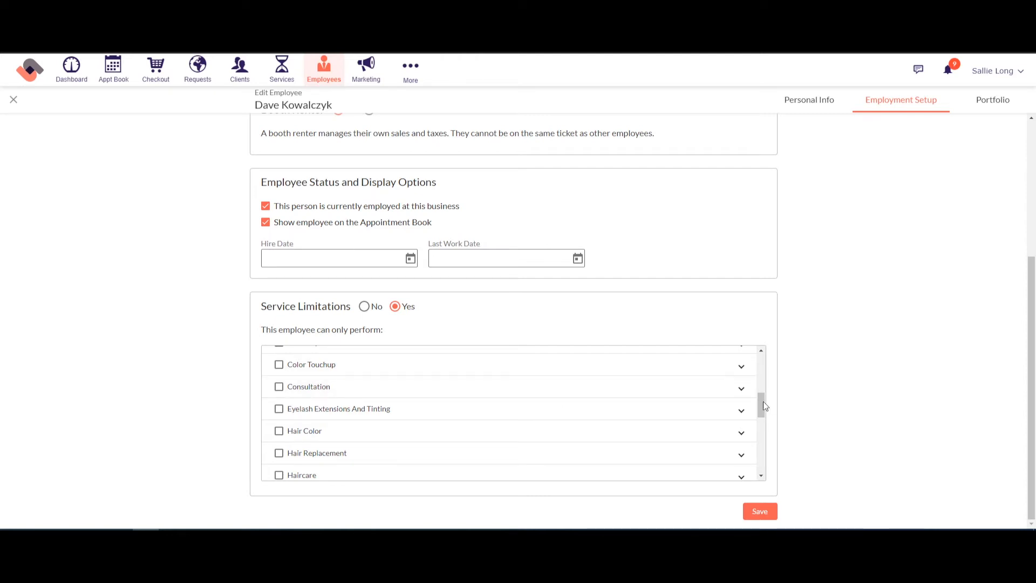
left_click_drag(763, 404, 763, 365)
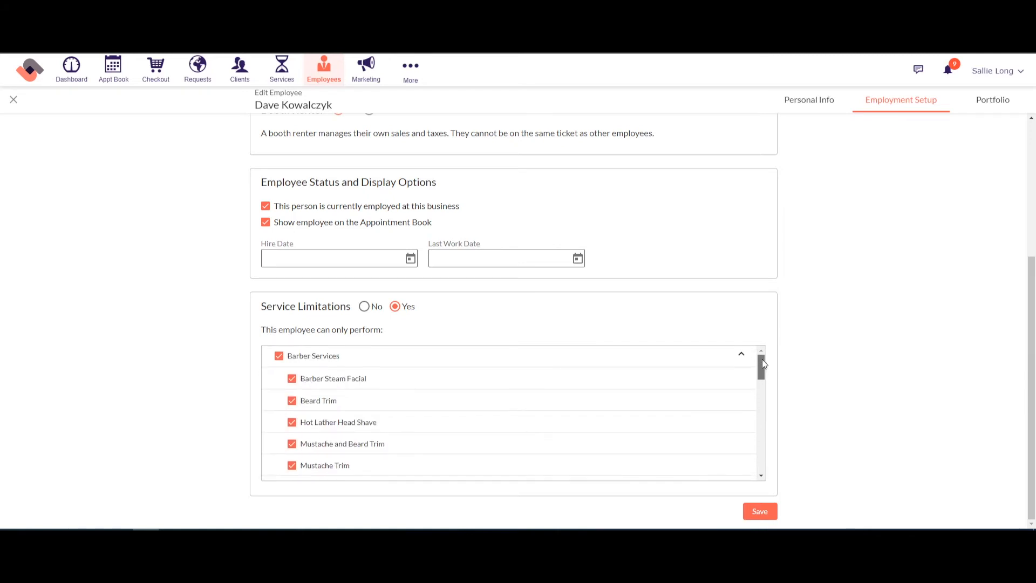
left_click(743, 359)
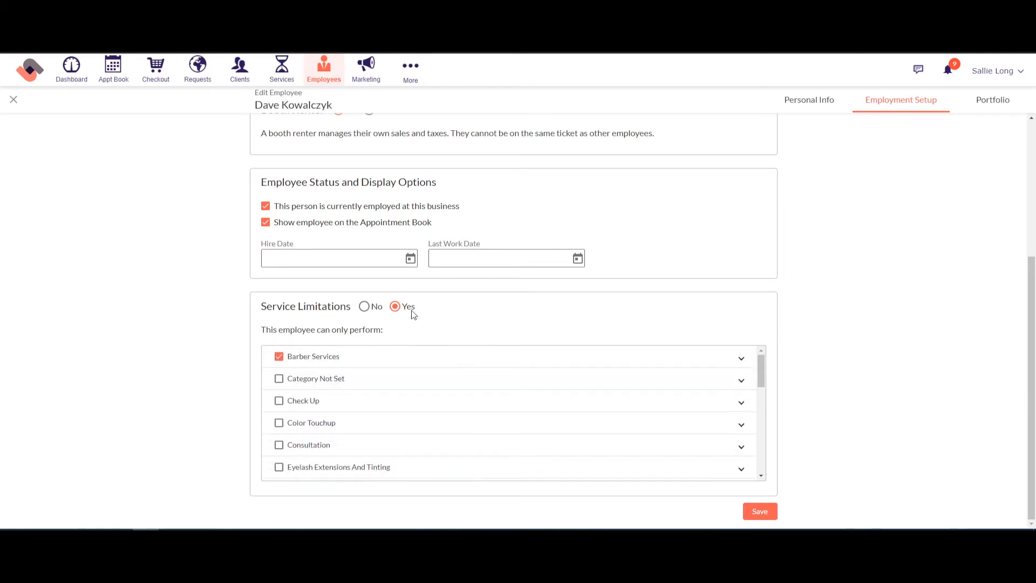
left_click(365, 307)
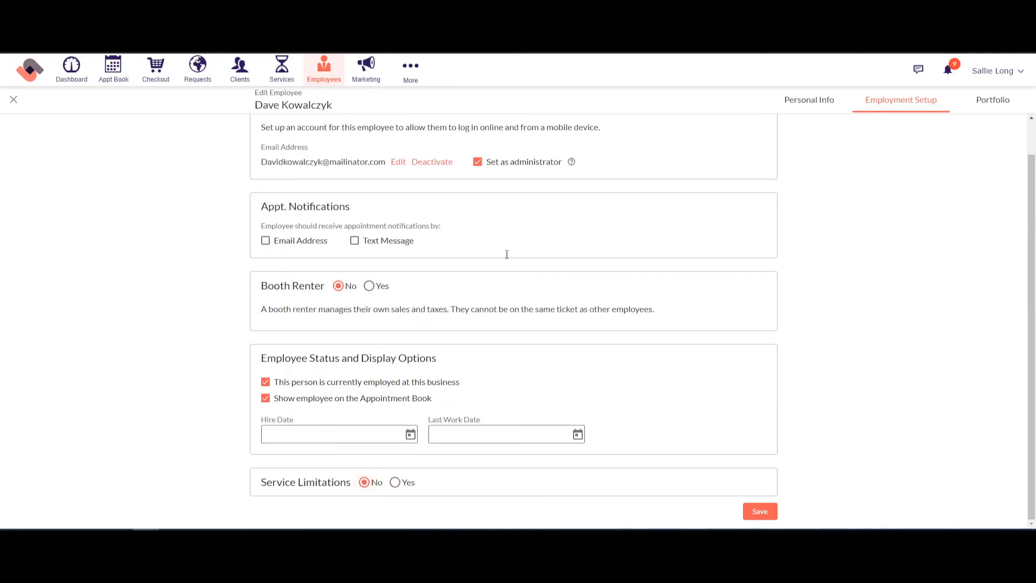
scroll(462, 287, "up", 1)
scroll(463, 287, "down", 1)
Step: View the employee's Portfolio headshot, then close the Edit Employee record
left_click(993, 112)
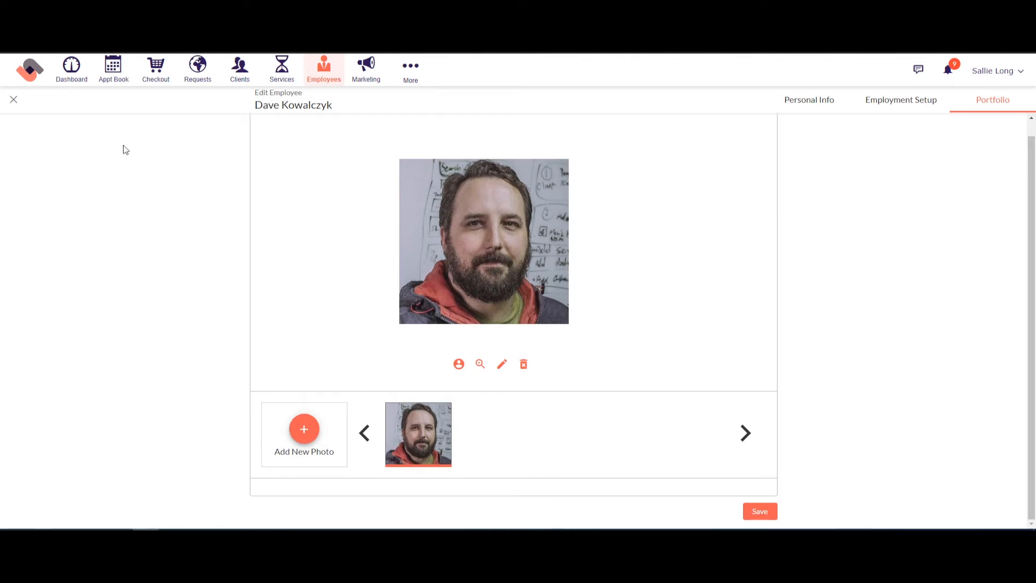
left_click(14, 101)
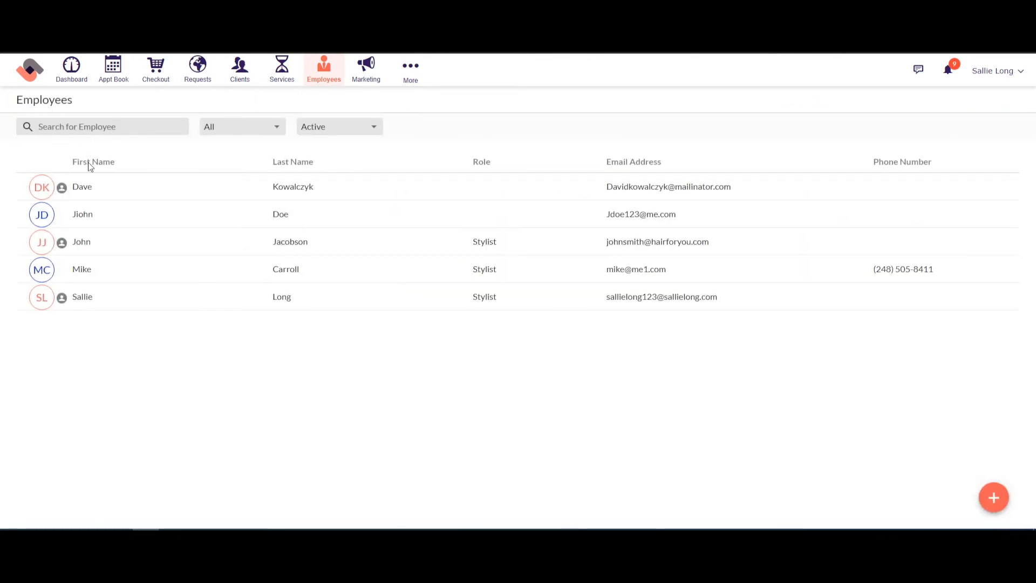
Step: Go to Settings > Management > Employee Access and start editing permissions
left_click(411, 78)
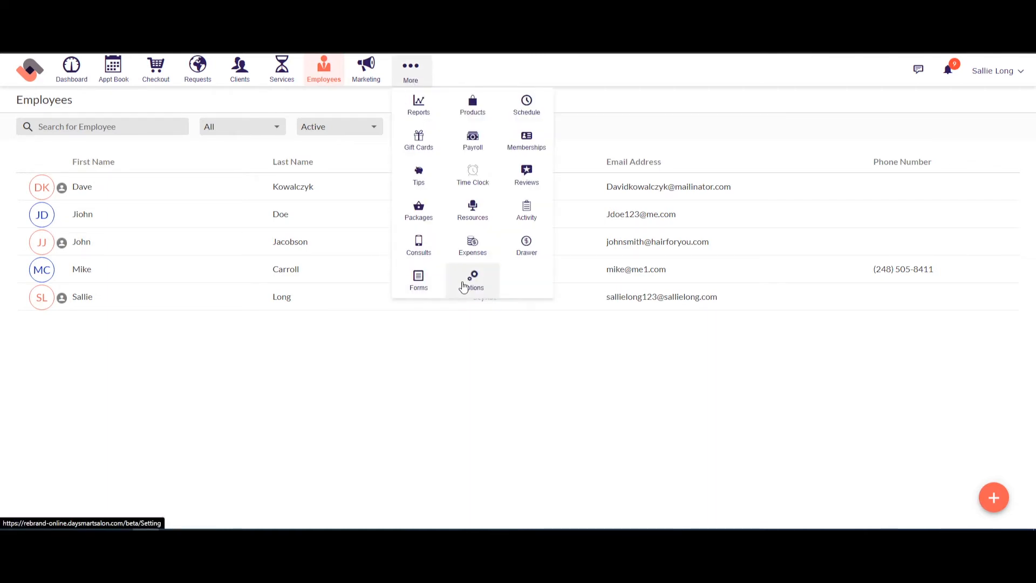
left_click(463, 286)
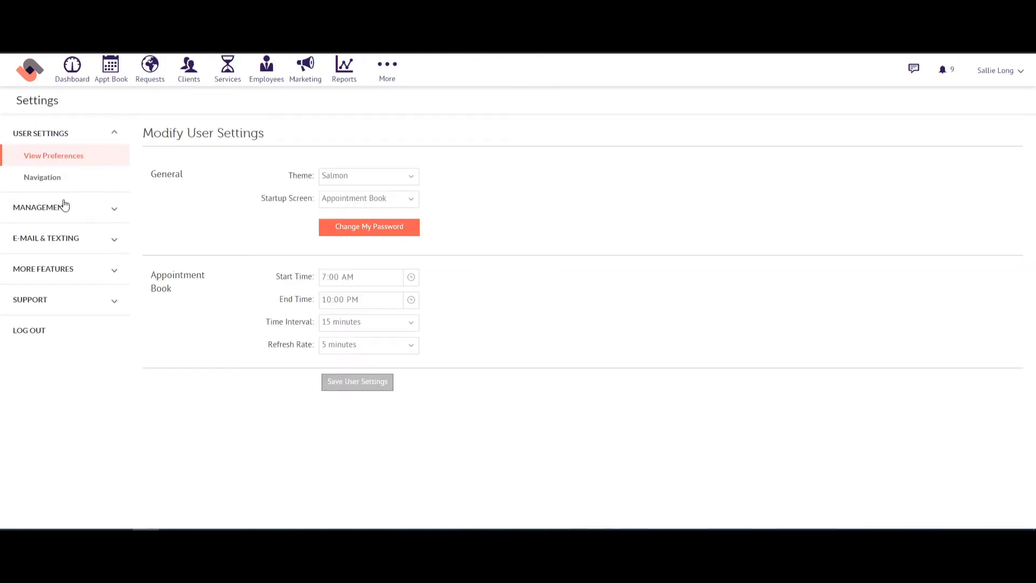
left_click(48, 206)
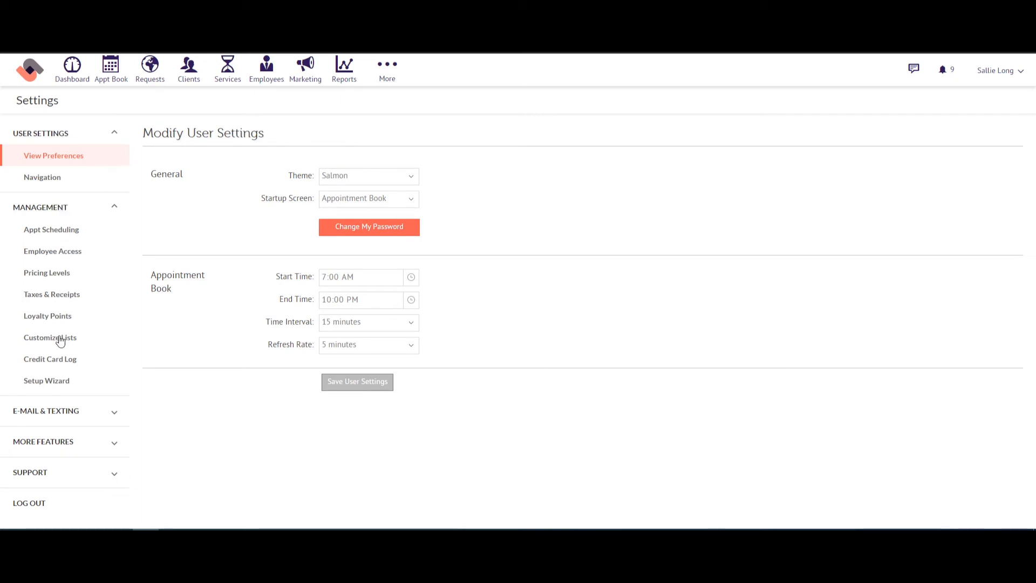
left_click(52, 254)
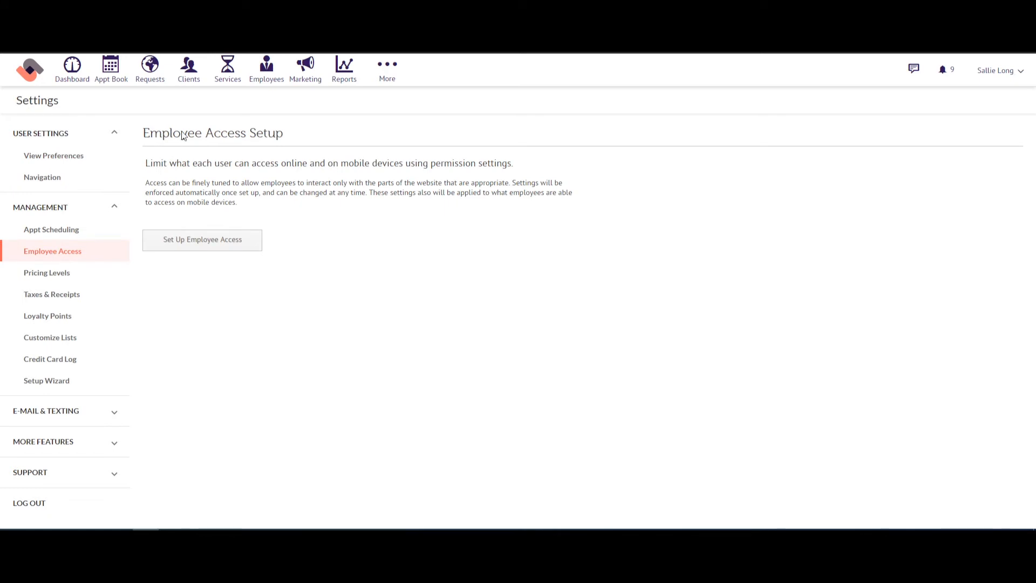
left_click(188, 237)
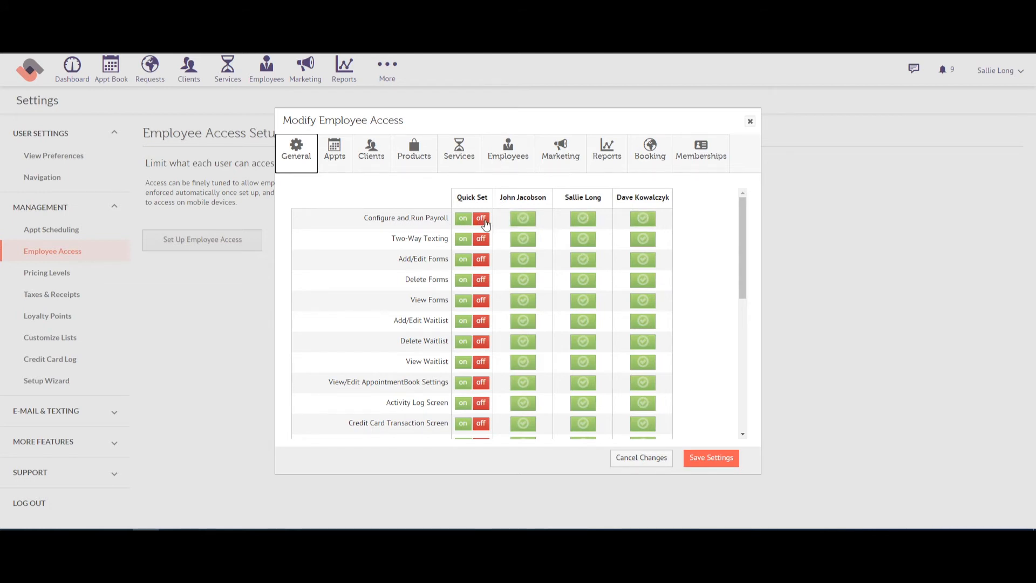
Step: Deny Configure and Run Payroll to all employees, then restore it for each of the three
left_click(481, 218)
left_click(642, 218)
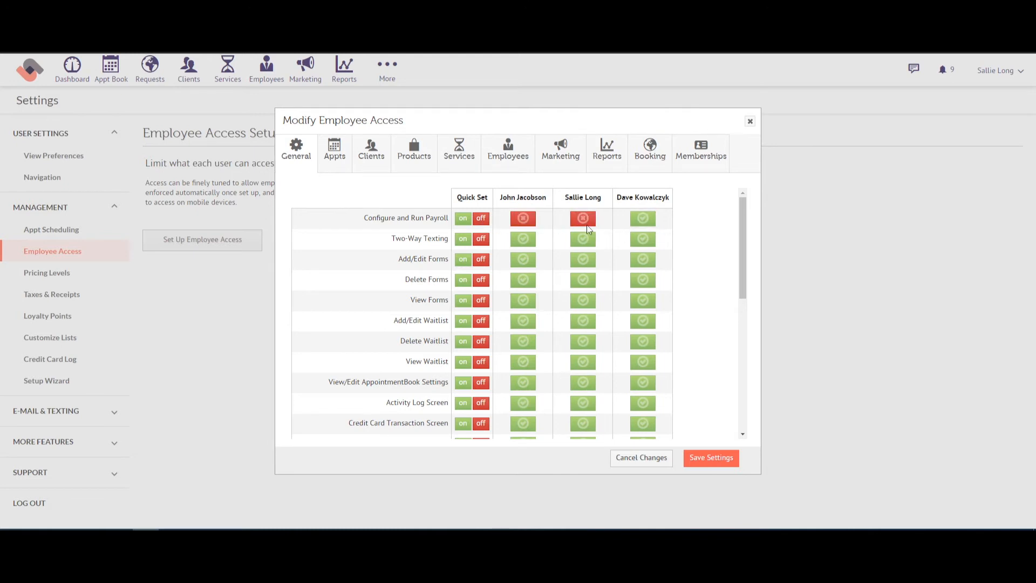
left_click(583, 219)
left_click(519, 219)
Step: Review the Appts, Clients, Products, Reports, Employees, Services and General permissions, then save the settings
left_click(332, 159)
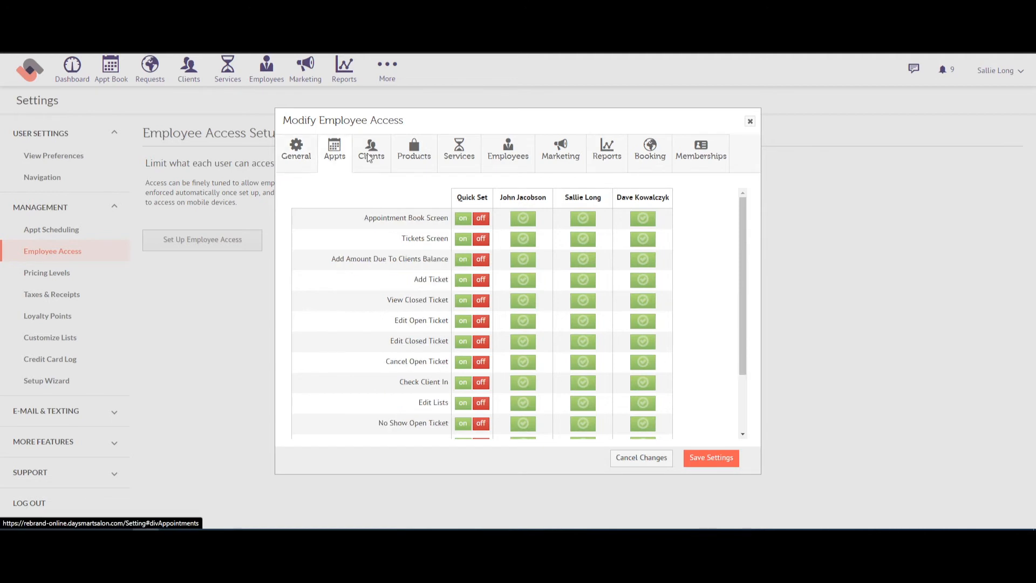
left_click(371, 154)
left_click(414, 154)
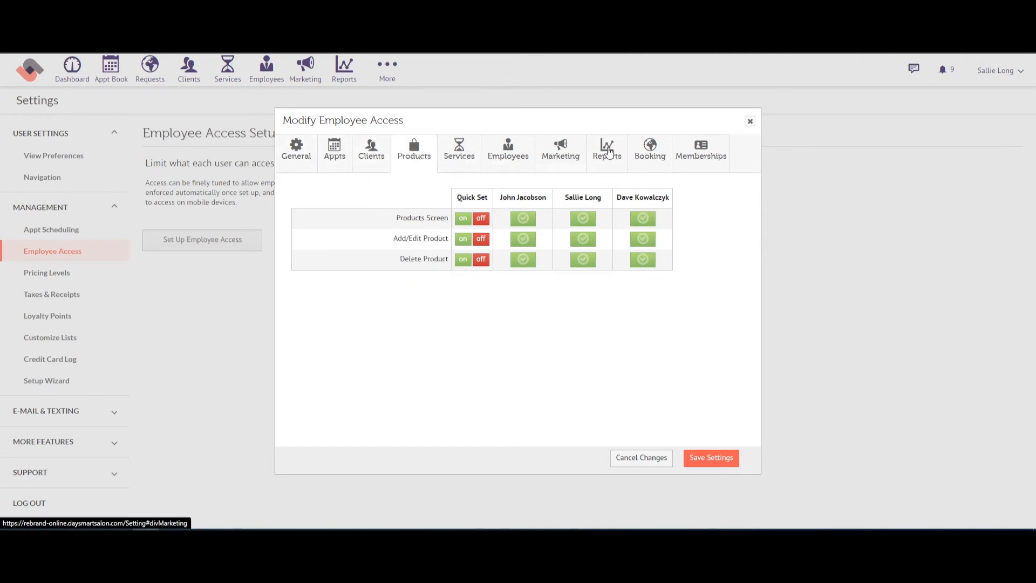
left_click(607, 152)
left_click(491, 158)
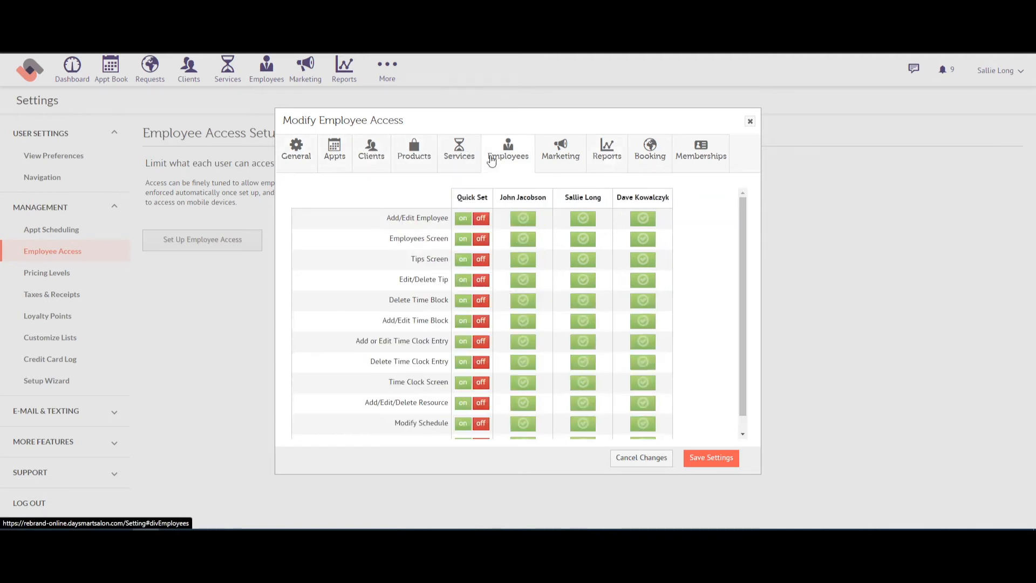
left_click(460, 158)
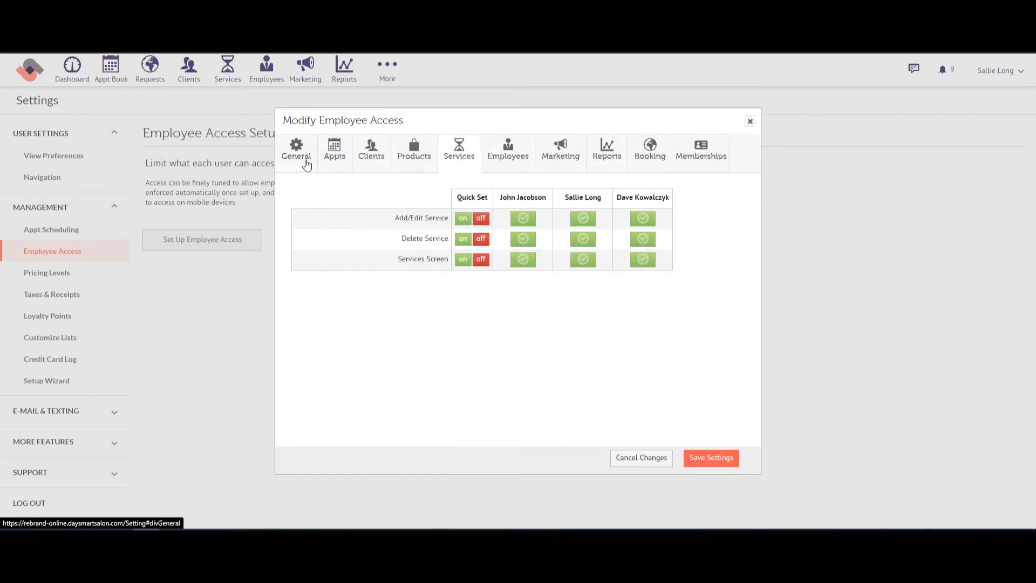
left_click(305, 162)
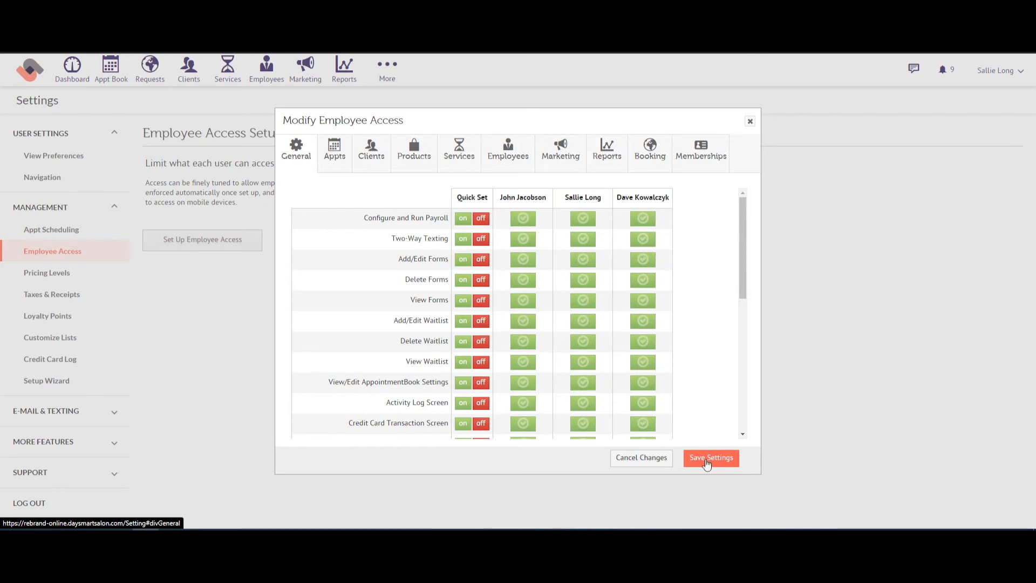
left_click(705, 465)
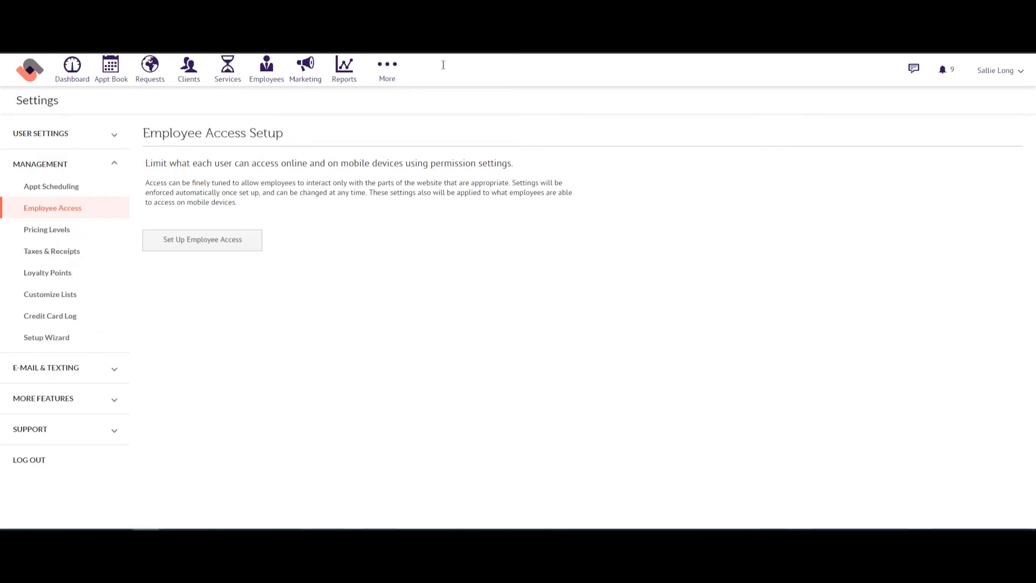
Step: Go to Payroll's Wages & Commission tab and open the first employee's pay settings
left_click(385, 78)
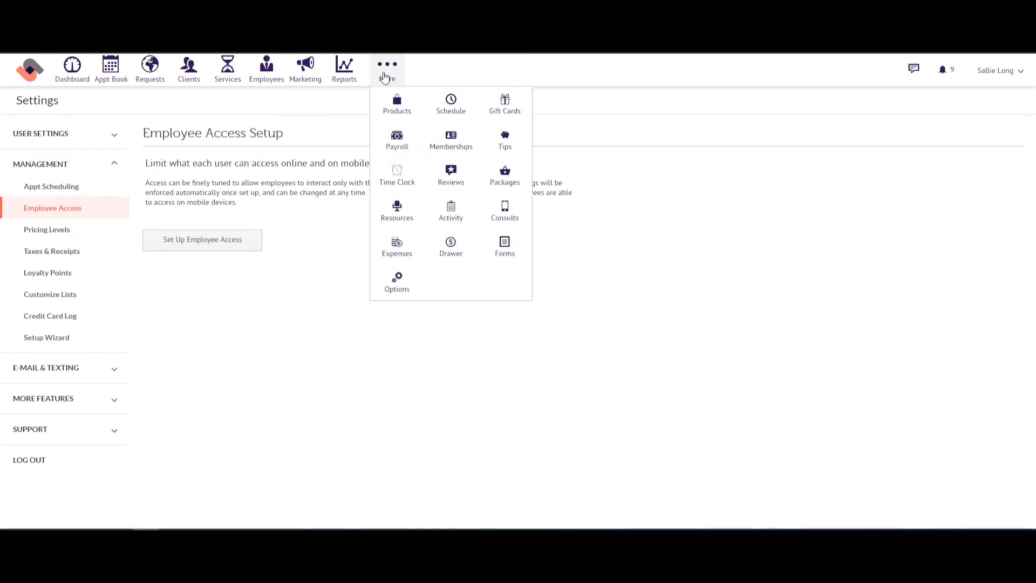
left_click(398, 146)
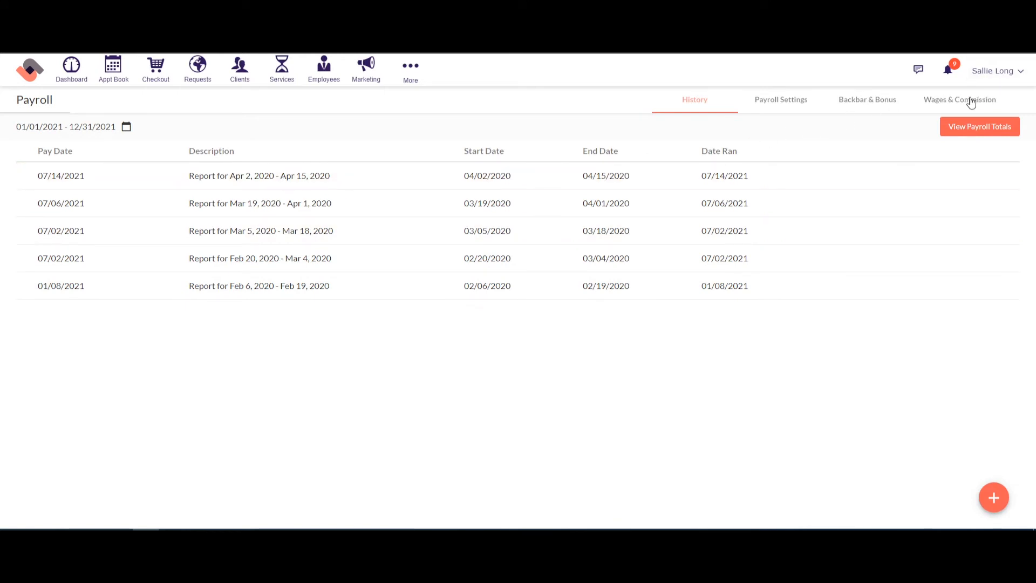
left_click(947, 104)
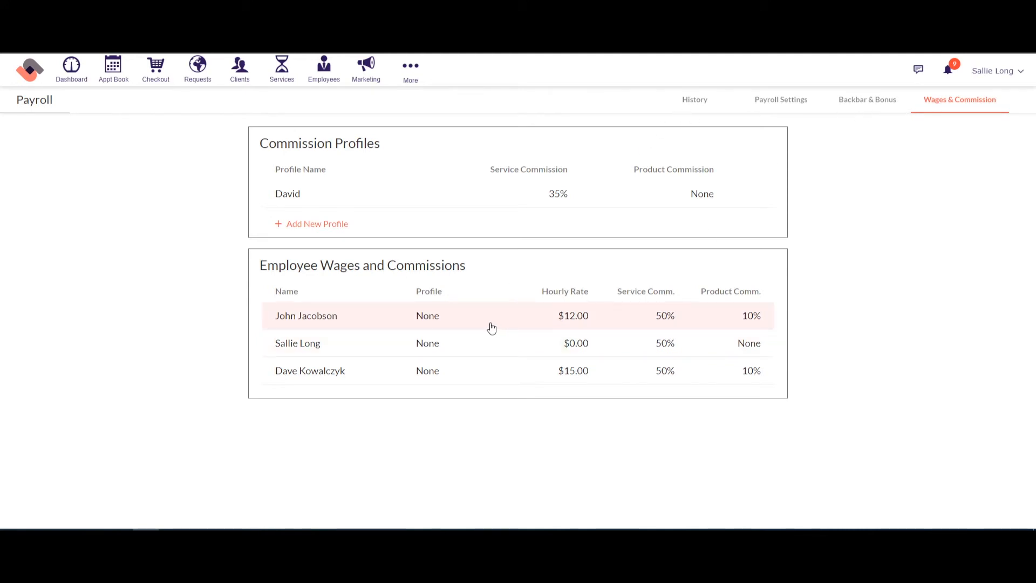
left_click(407, 322)
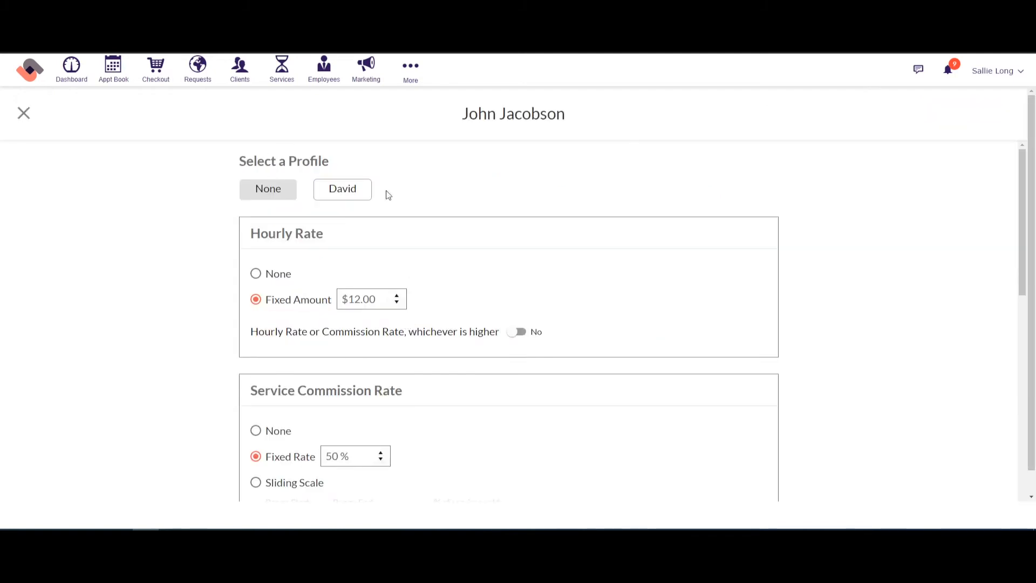
Step: Review the $12.00 hourly rate and the 50% fixed service commission, leaving both unchanged
scroll(458, 220, "down", 1)
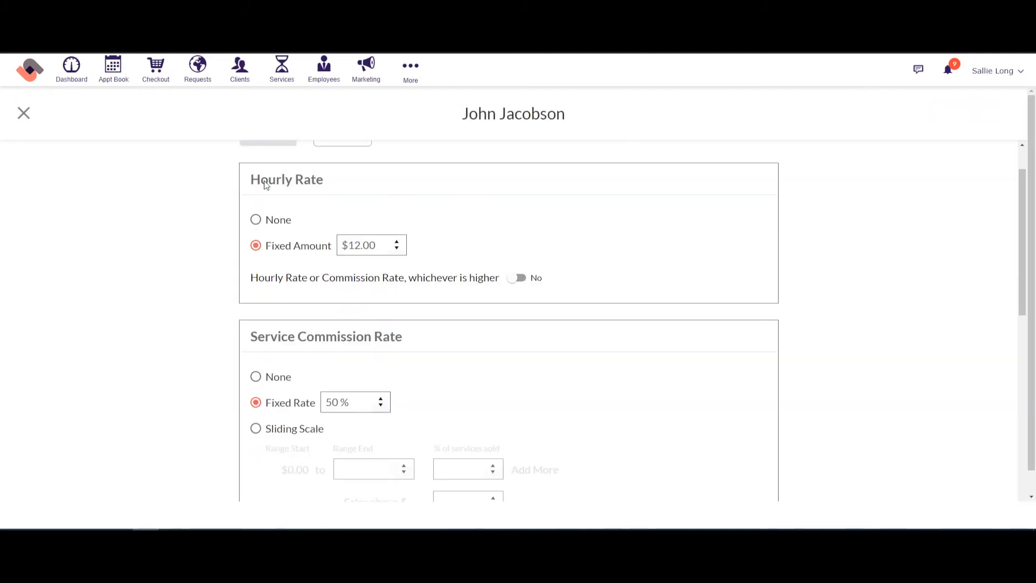
left_click_drag(265, 185, 339, 189)
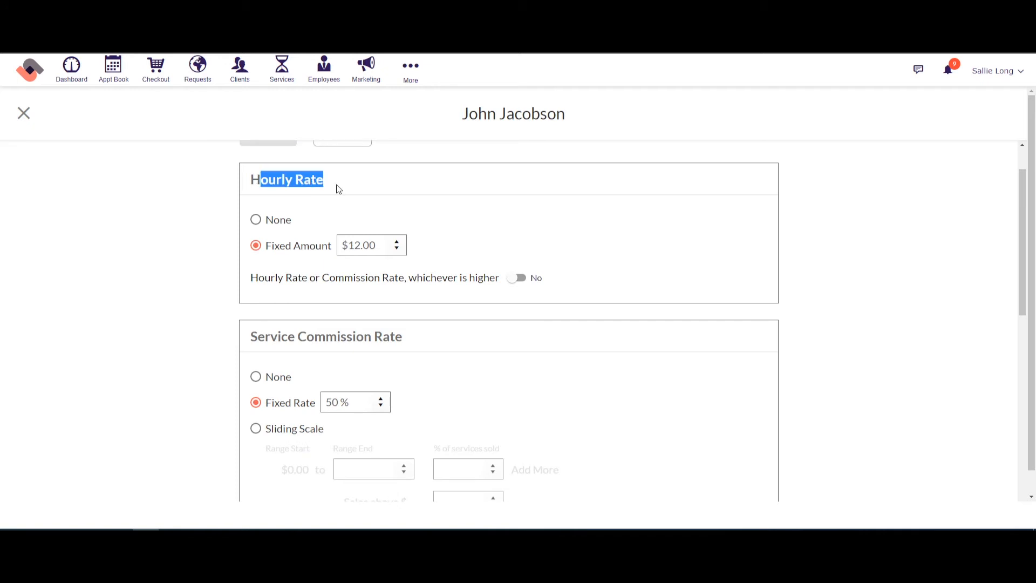
left_click(371, 246)
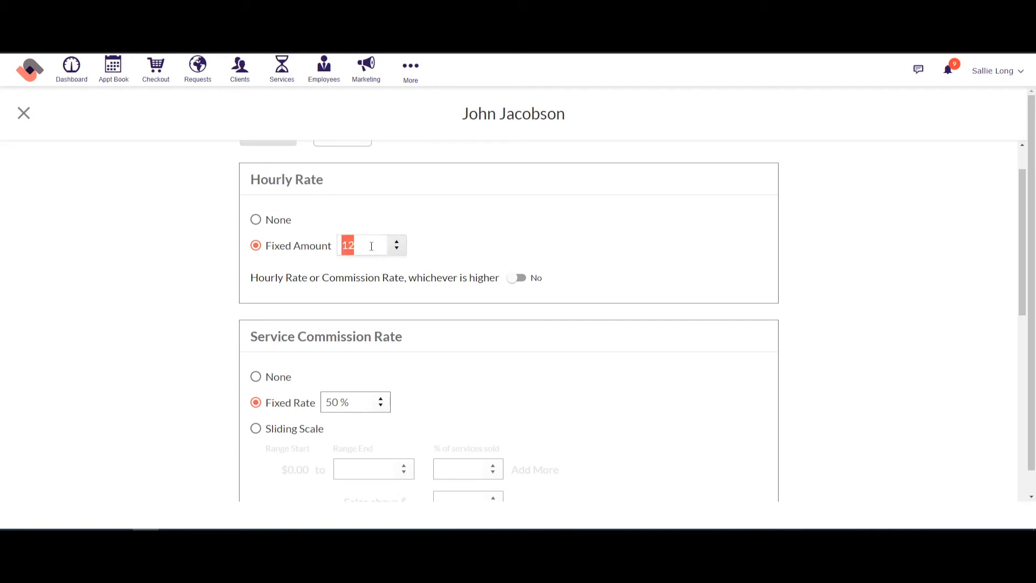
left_click(474, 212)
scroll(474, 212, "down", 3)
left_click_drag(259, 174, 415, 185)
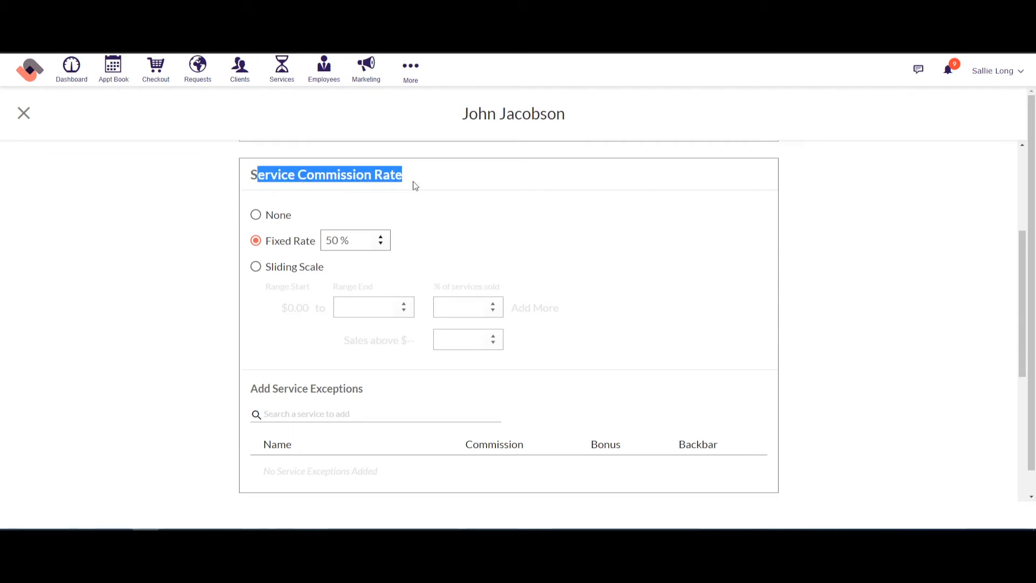
left_click(256, 213)
left_click(256, 241)
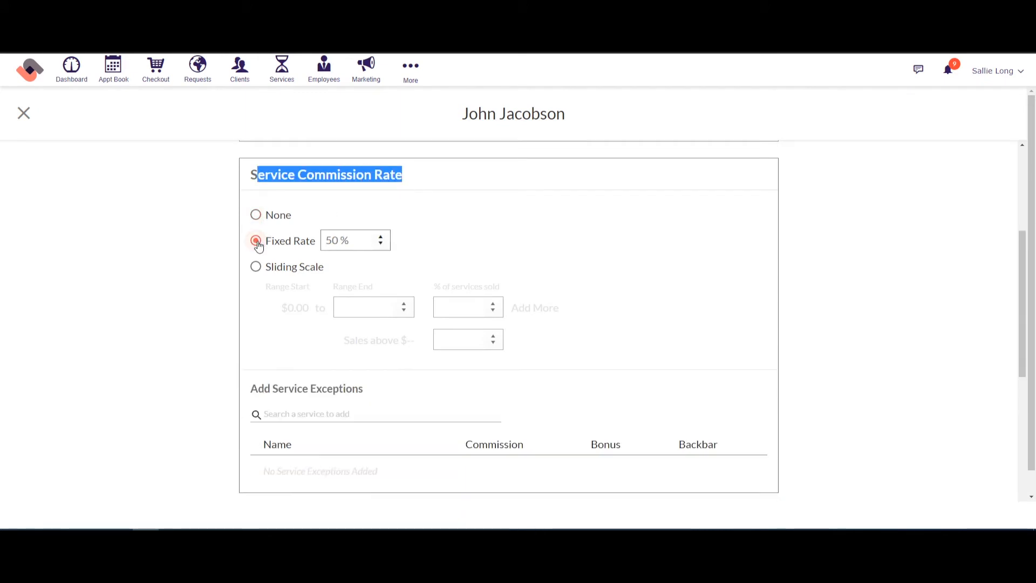
double_click(343, 242)
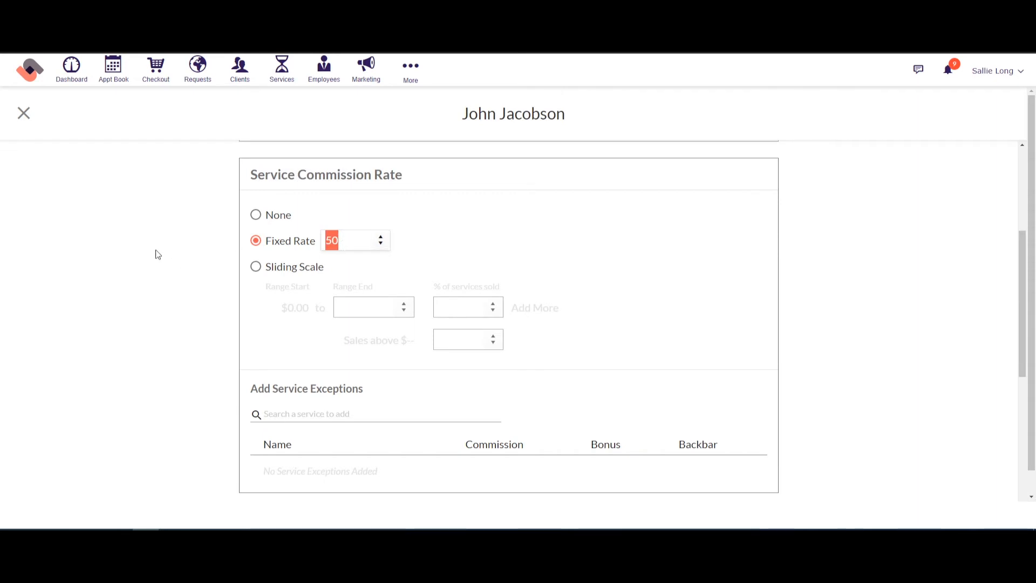
Step: Turn the 'whichever is higher' pay option on and then back off
scroll(156, 254, "down", 1)
scroll(155, 251, "up", 4)
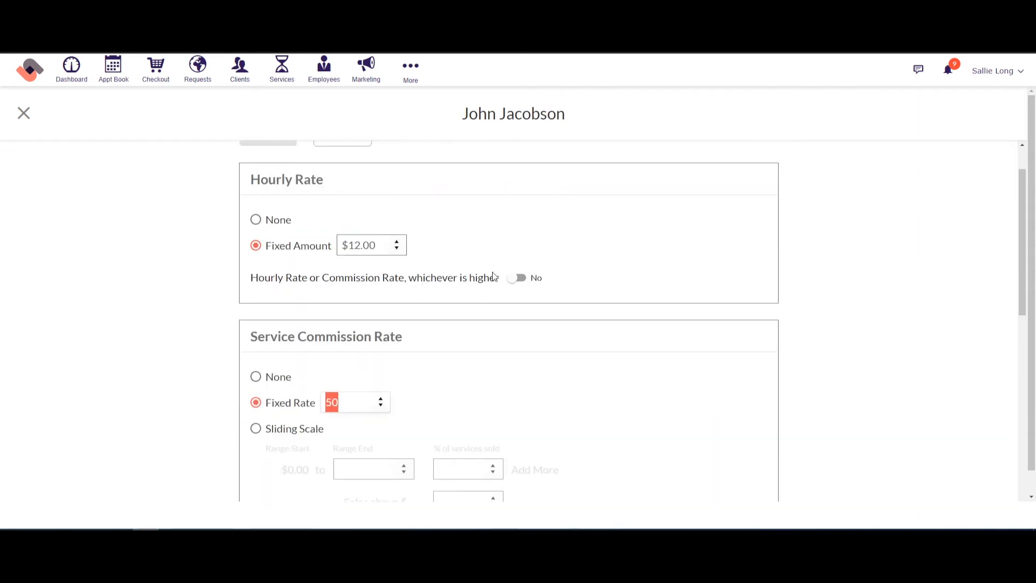
left_click(515, 278)
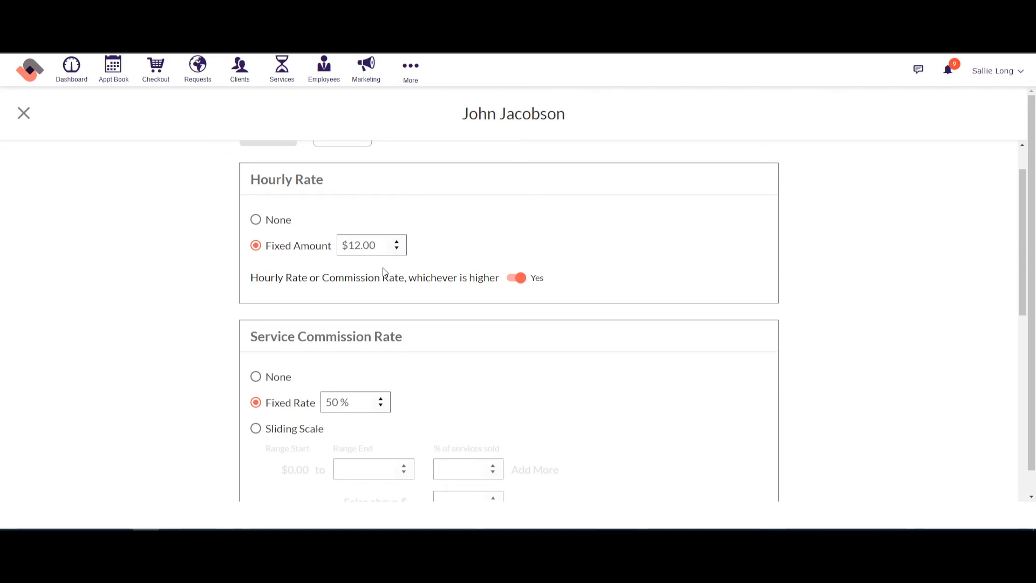
left_click(516, 278)
scroll(214, 294, "down", 2)
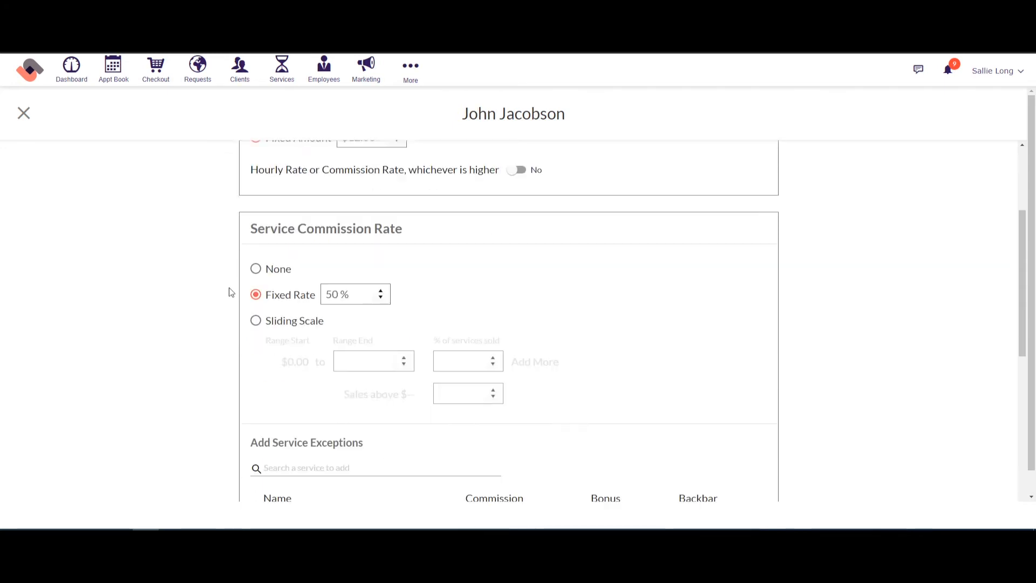
Step: Switch service commission to Sliding Scale with 50% on sales up to $500
left_click(256, 322)
left_click(350, 364)
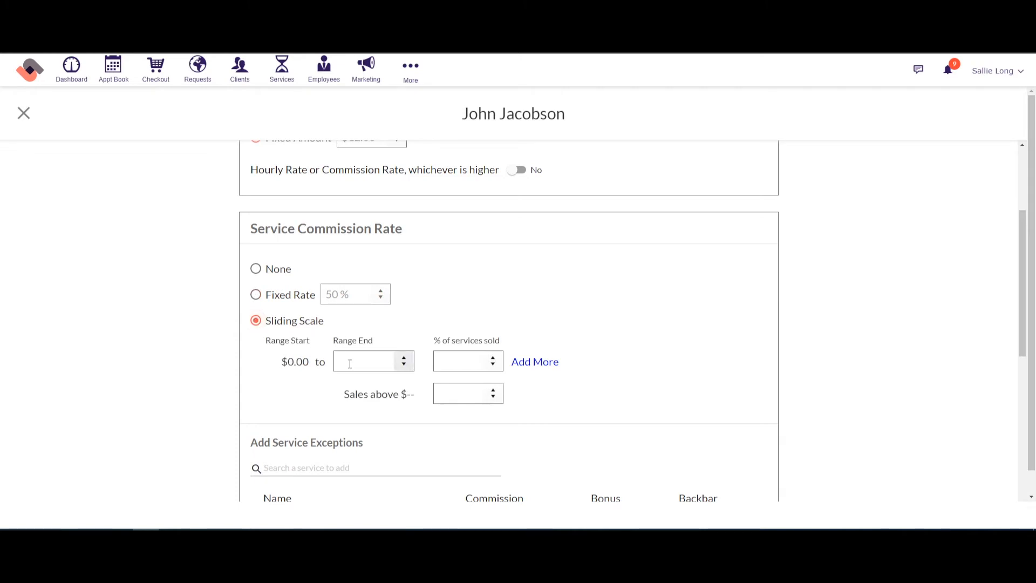
type("500")
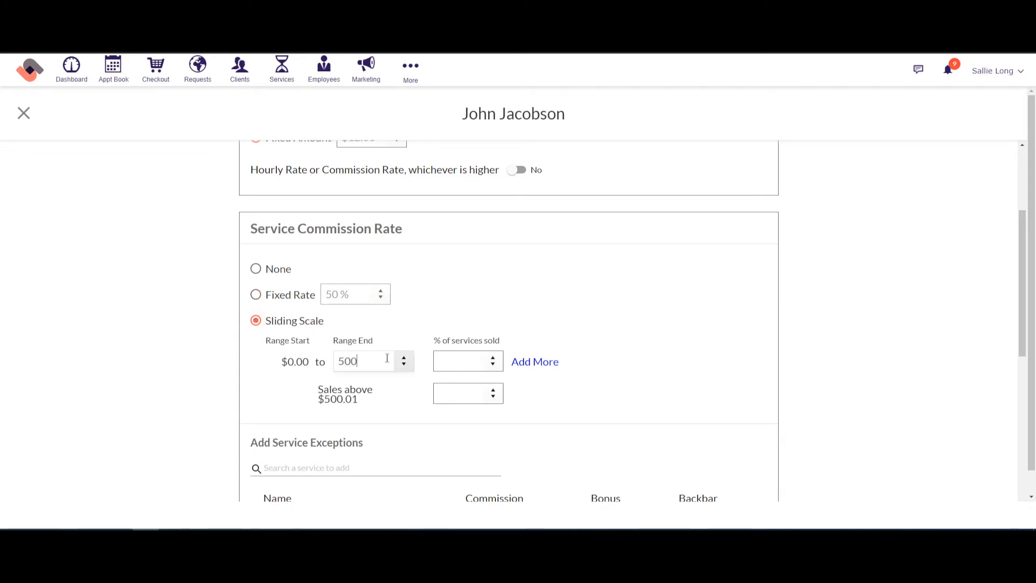
left_click(460, 359)
type("50")
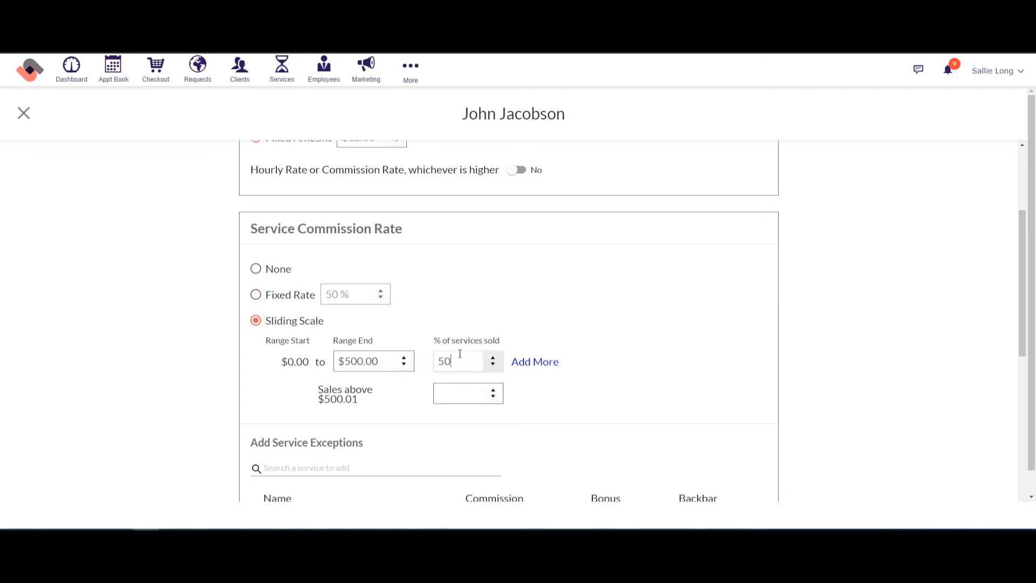
left_click(463, 390)
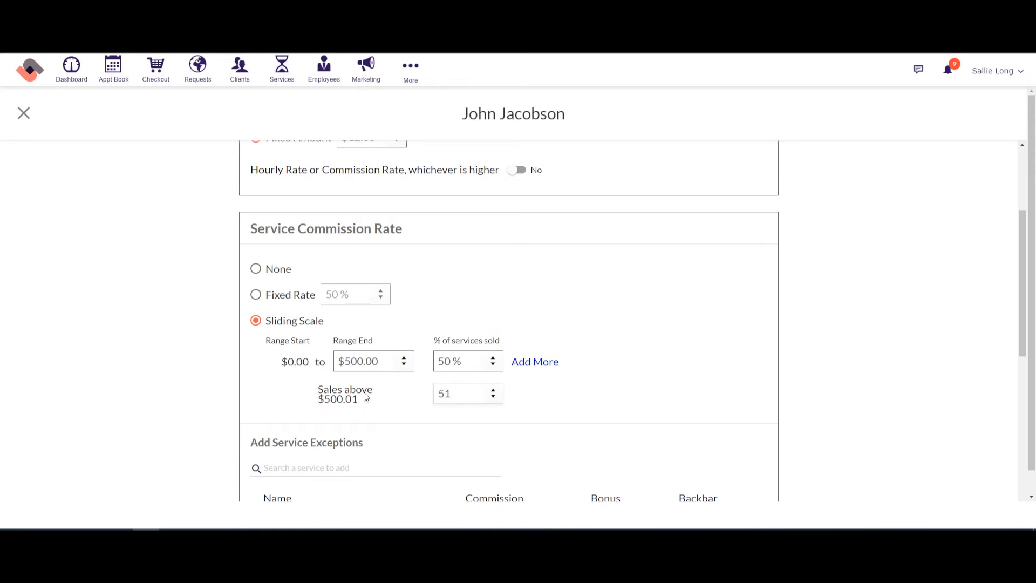
Step: Add three extra commission ranges, delete them and the $500.01 range, and return to Fixed Rate
left_click(544, 371)
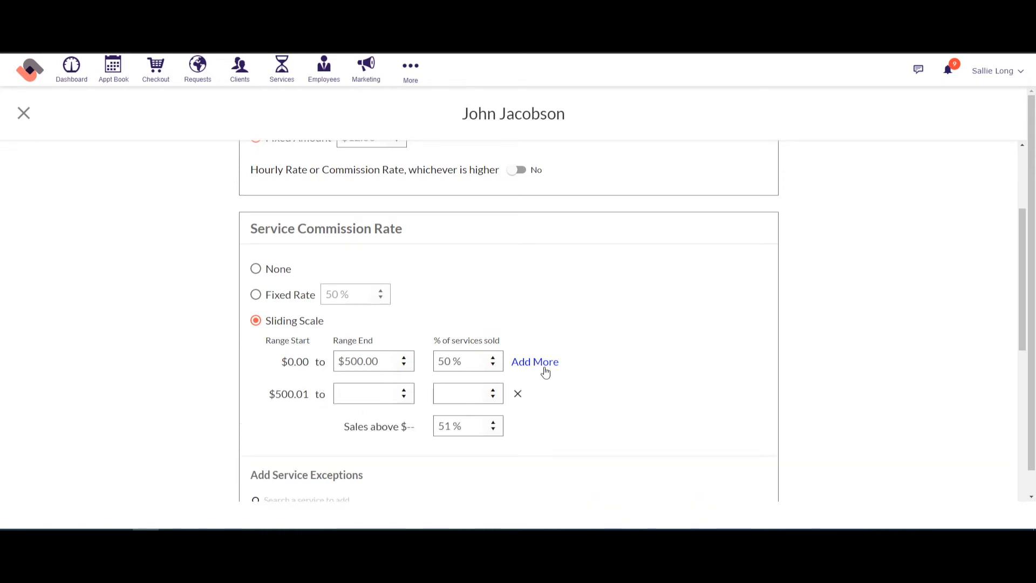
left_click(544, 369)
left_click(544, 367)
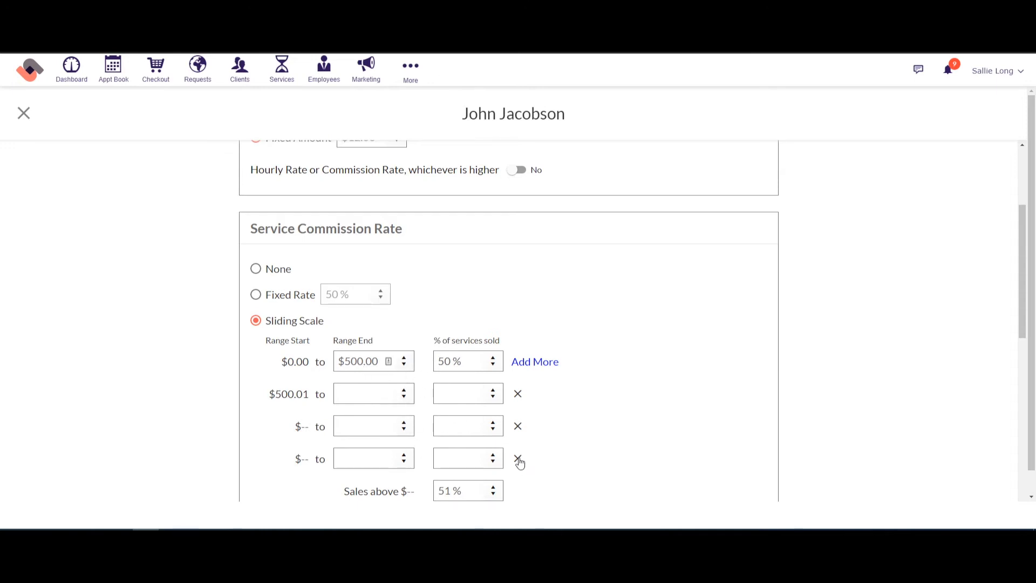
left_click(518, 429)
left_click(519, 428)
left_click(518, 398)
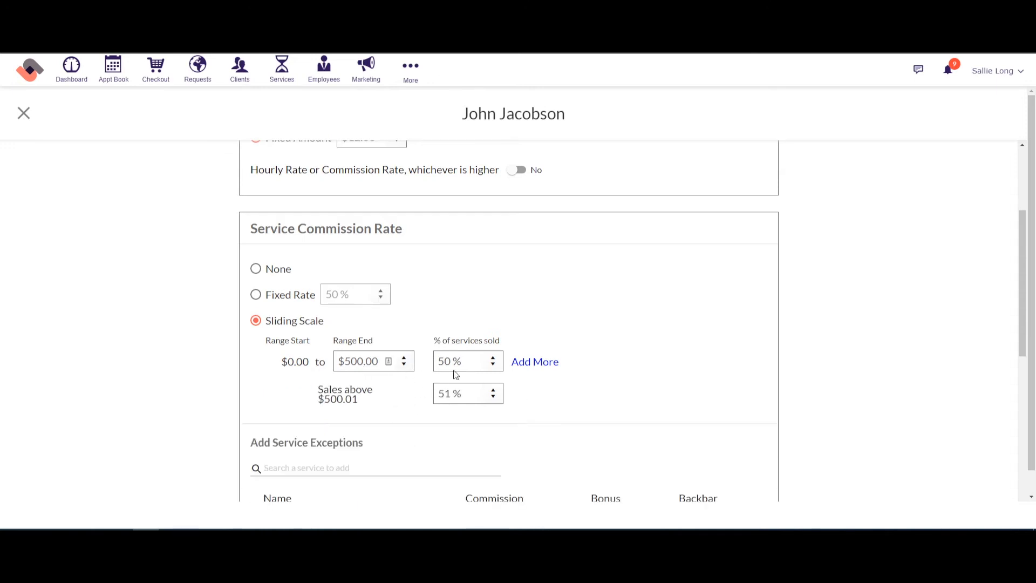
left_click(259, 296)
Step: Keep the 10% fixed-rate product commission and save the employee's pay settings
scroll(808, 298, "down", 5)
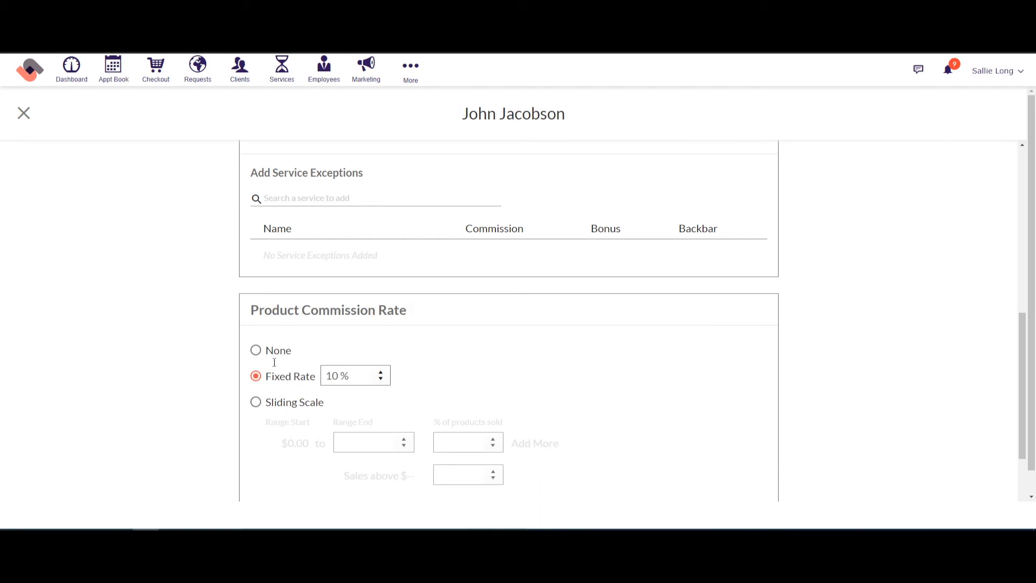
double_click(325, 378)
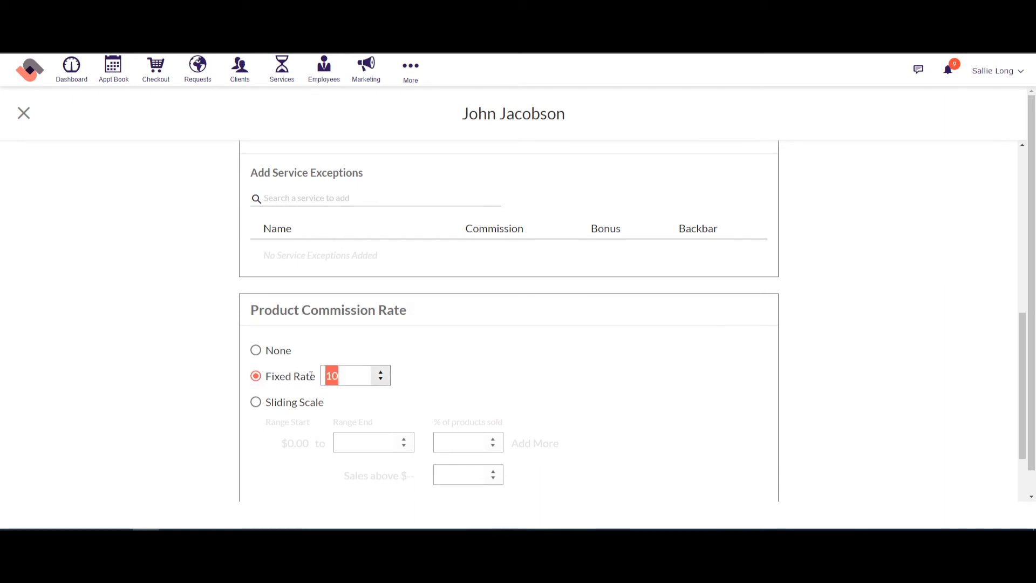
left_click(256, 402)
left_click(256, 377)
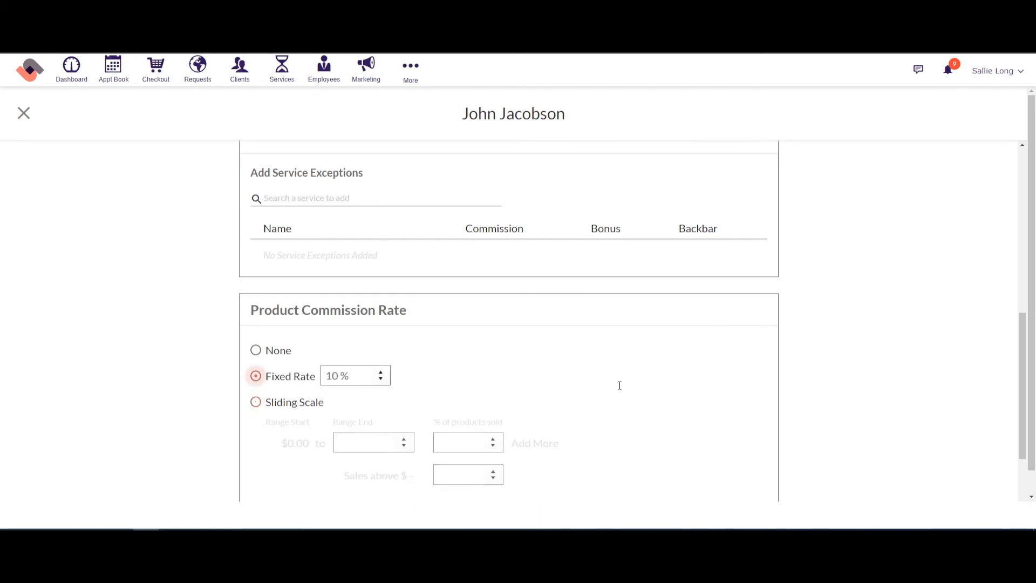
scroll(836, 355, "down", 2)
scroll(836, 355, "down", 1)
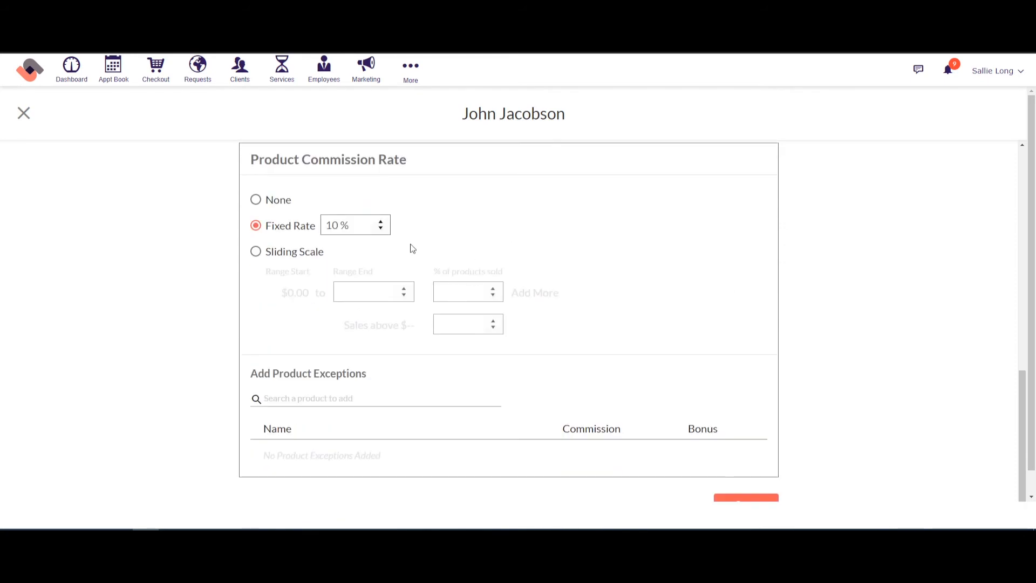
left_click(745, 500)
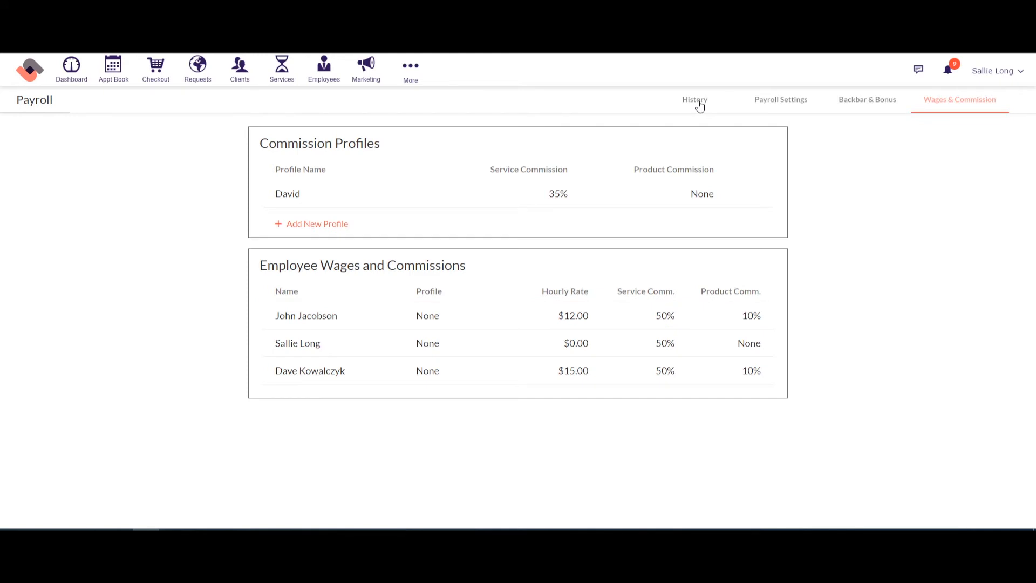
left_click(869, 105)
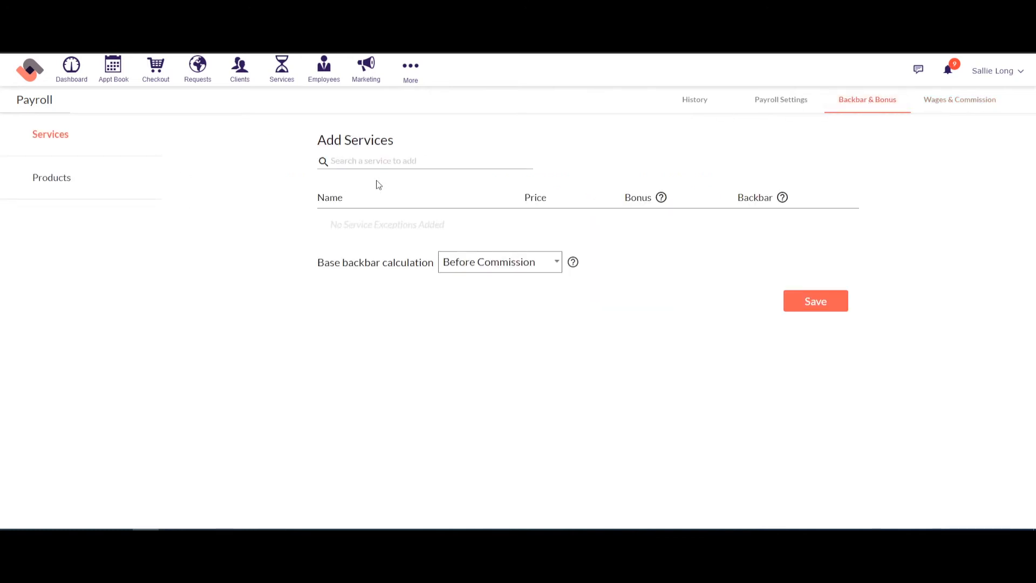
left_click(349, 165)
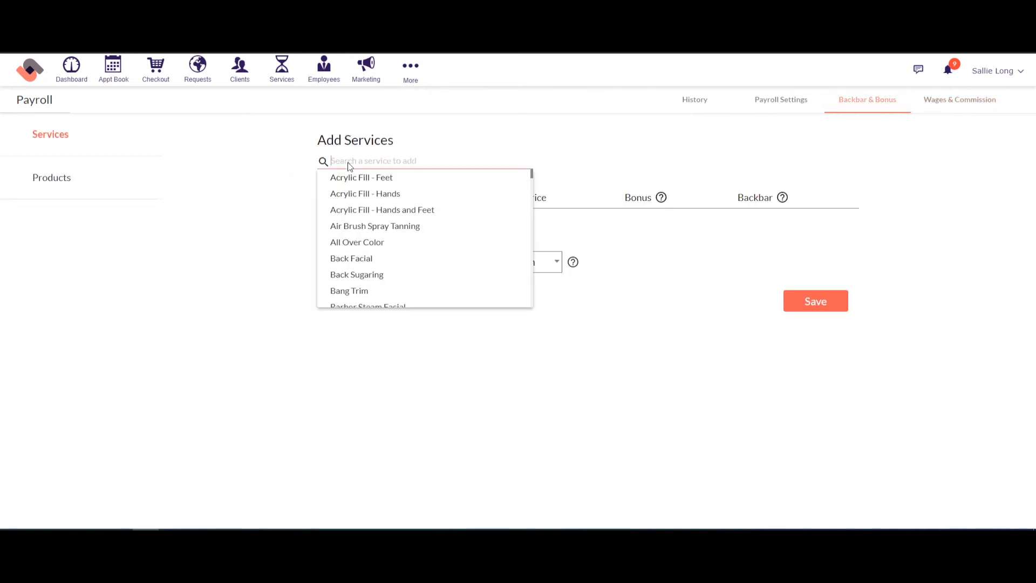
left_click(364, 248)
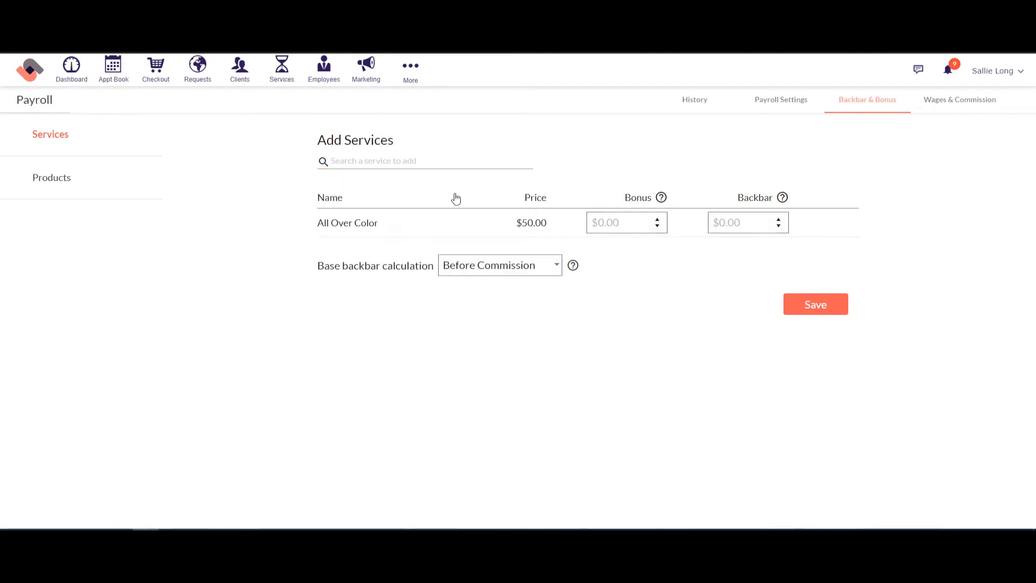
left_click(728, 222)
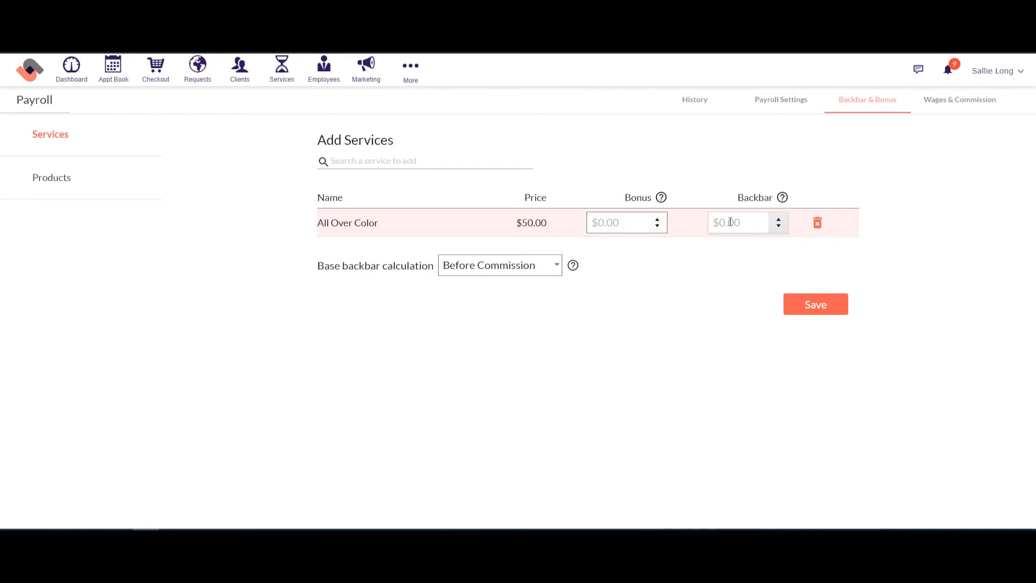
type("10")
mouse_move(783, 200)
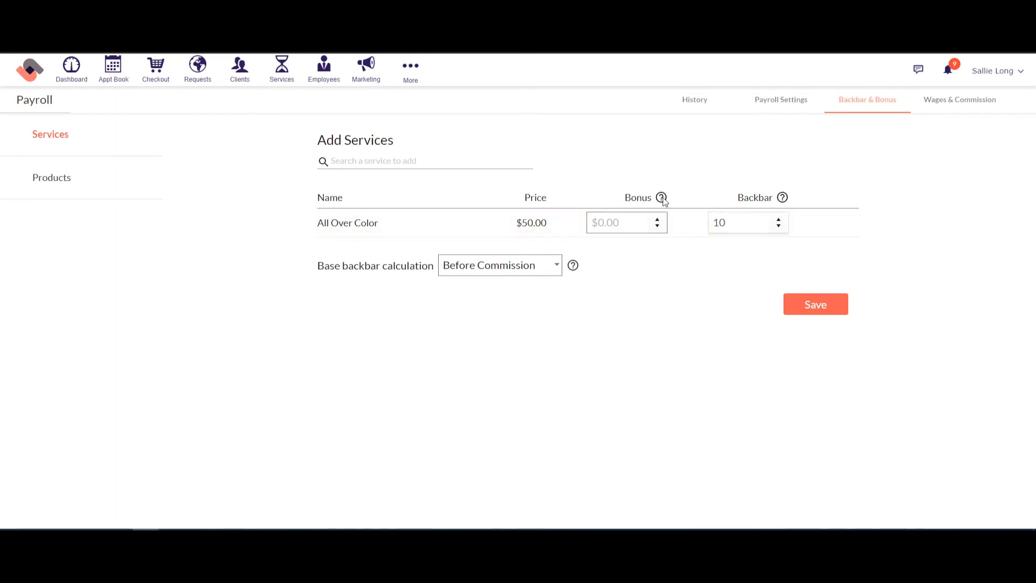
left_click(617, 181)
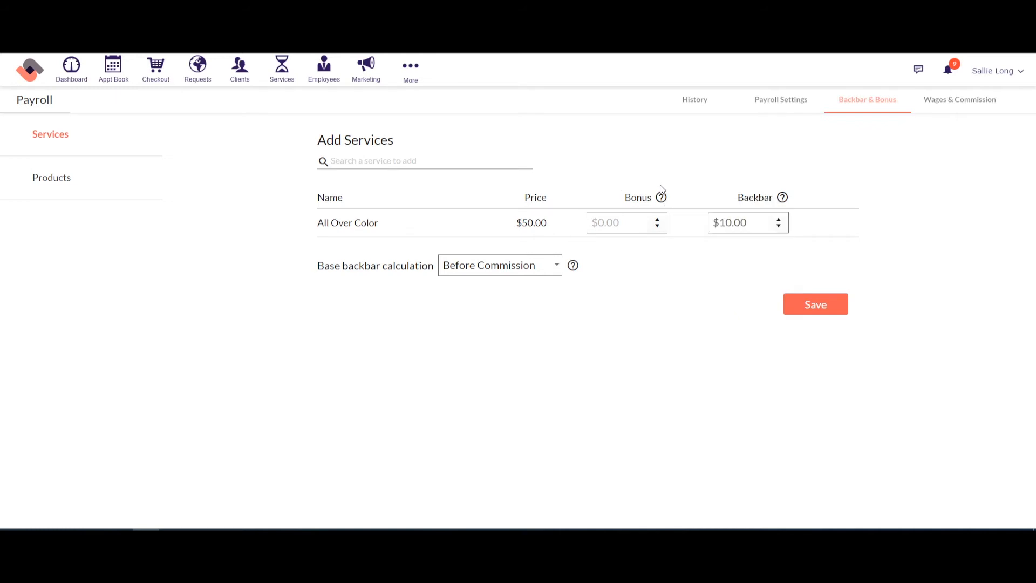
left_click(617, 220)
type("10")
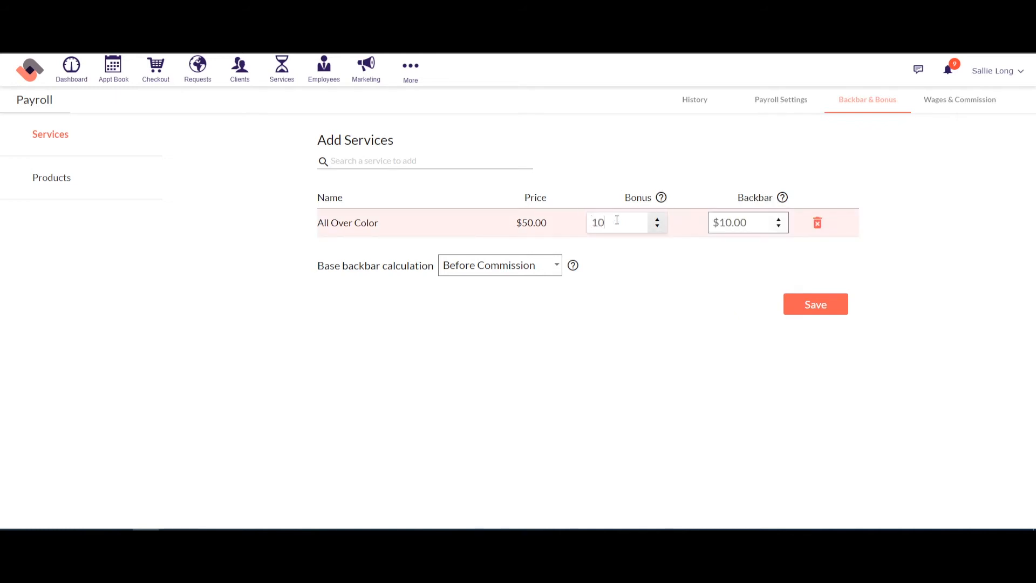
key("BackSpace")
left_click(636, 193)
left_click(370, 162)
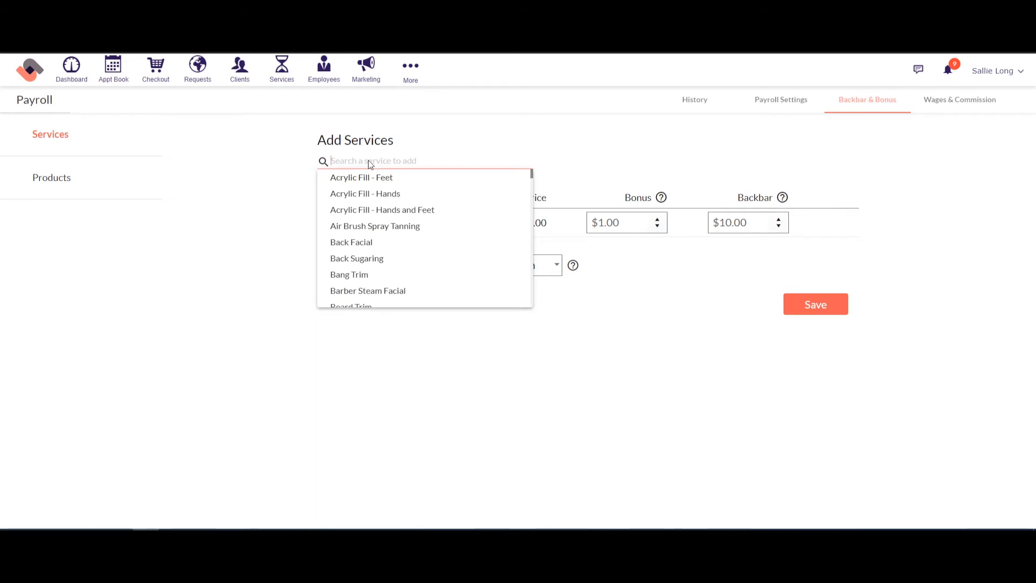
left_click(620, 144)
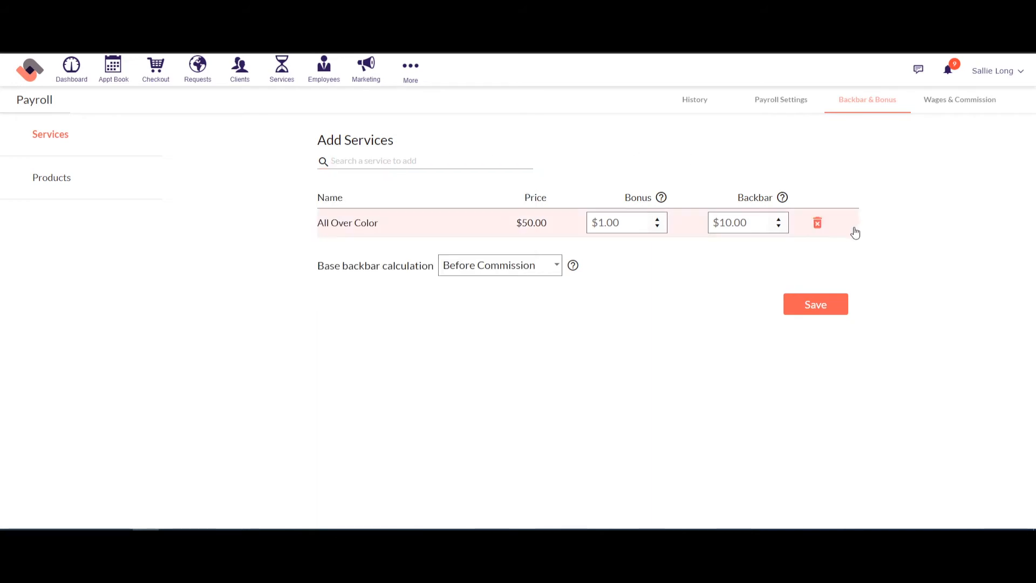
left_click(819, 224)
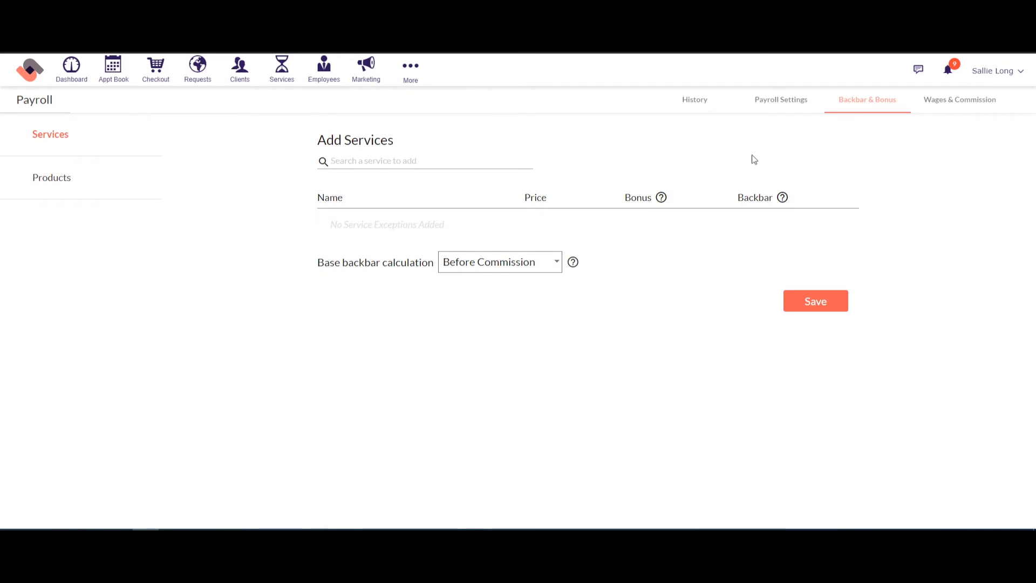
Step: From payroll history, start a new payroll run for the 04/16/2020–4/29/2020 cycle
left_click(691, 104)
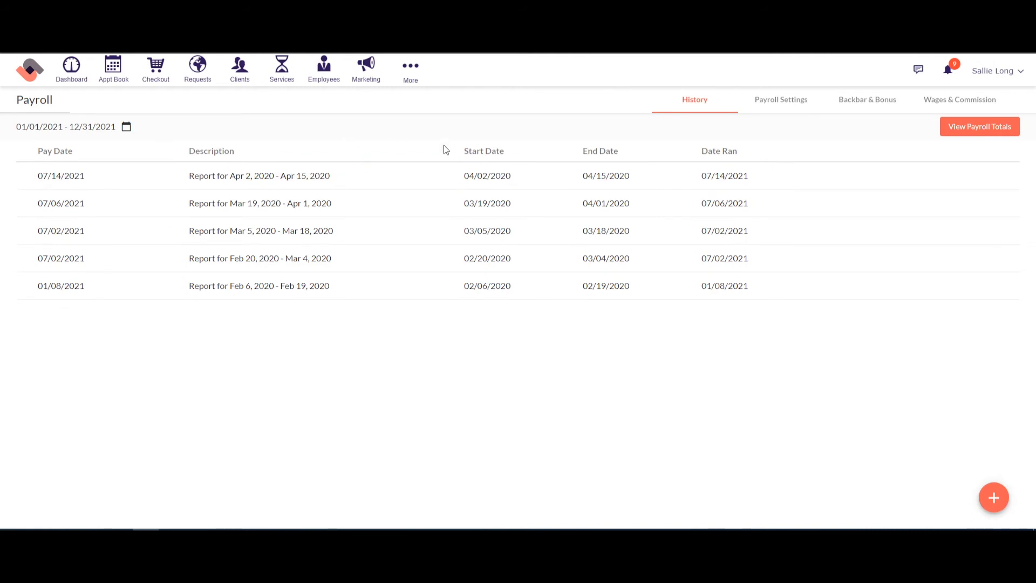
left_click(999, 507)
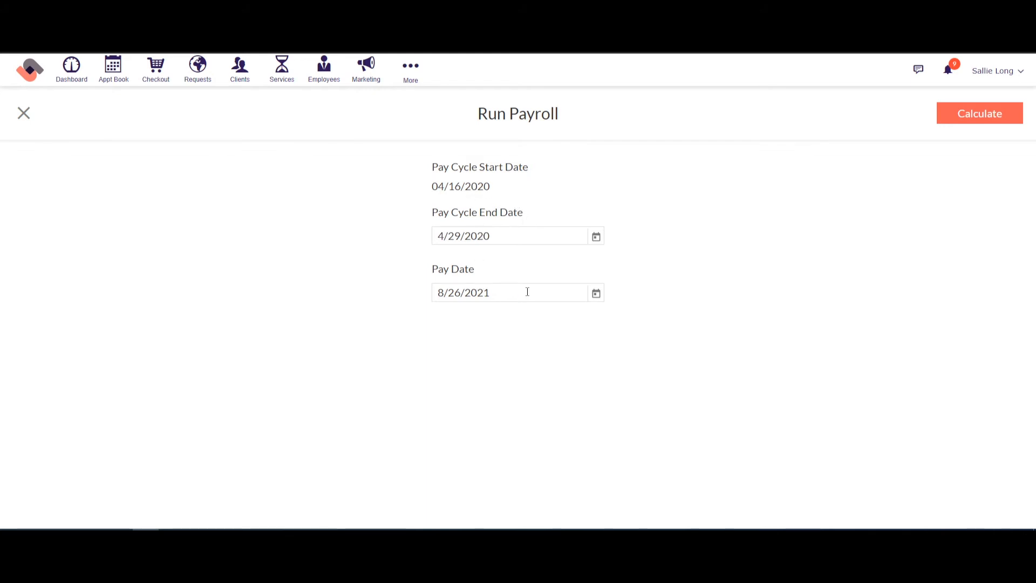
Step: Calculate payroll for Apr 16–29, 2020, producing a $15.00 commission total
left_click(989, 115)
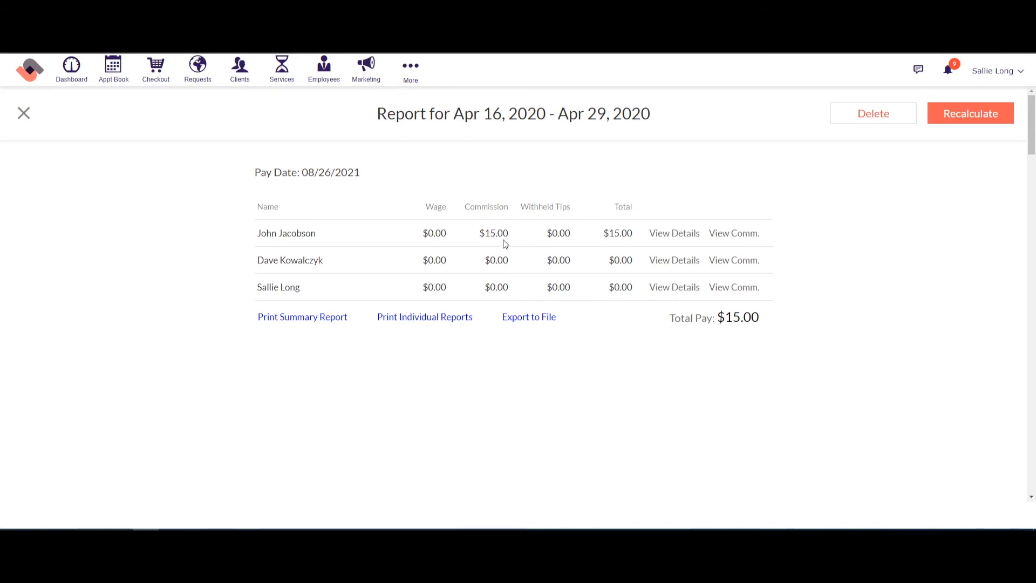
Step: Inspect the second employee's pay details, noting the Withheld Tips column
left_click_drag(521, 207, 569, 208)
left_click(670, 263)
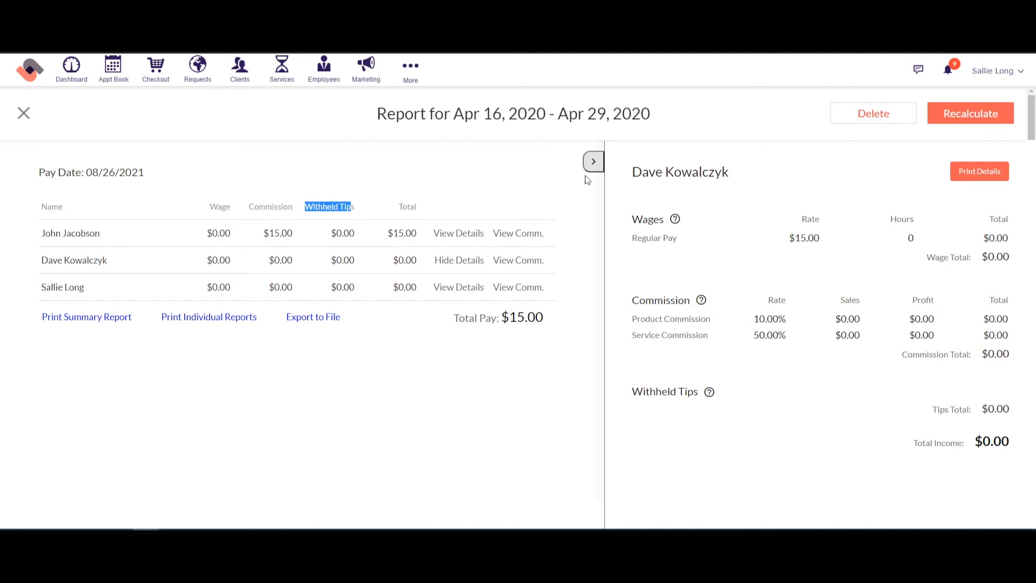
left_click(593, 162)
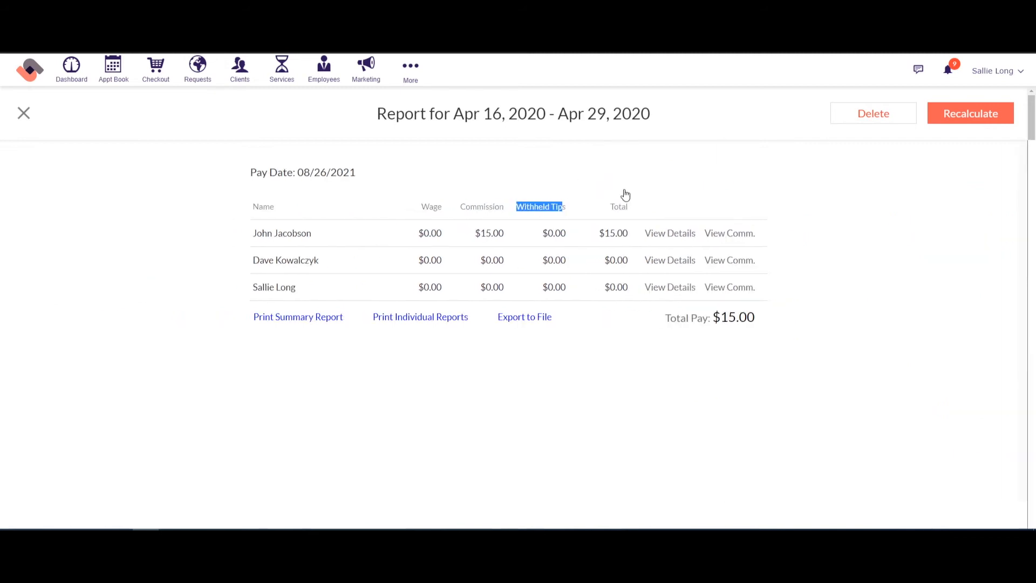
Step: Review the second employee's service and product commission breakdown and Grand Total
left_click(747, 263)
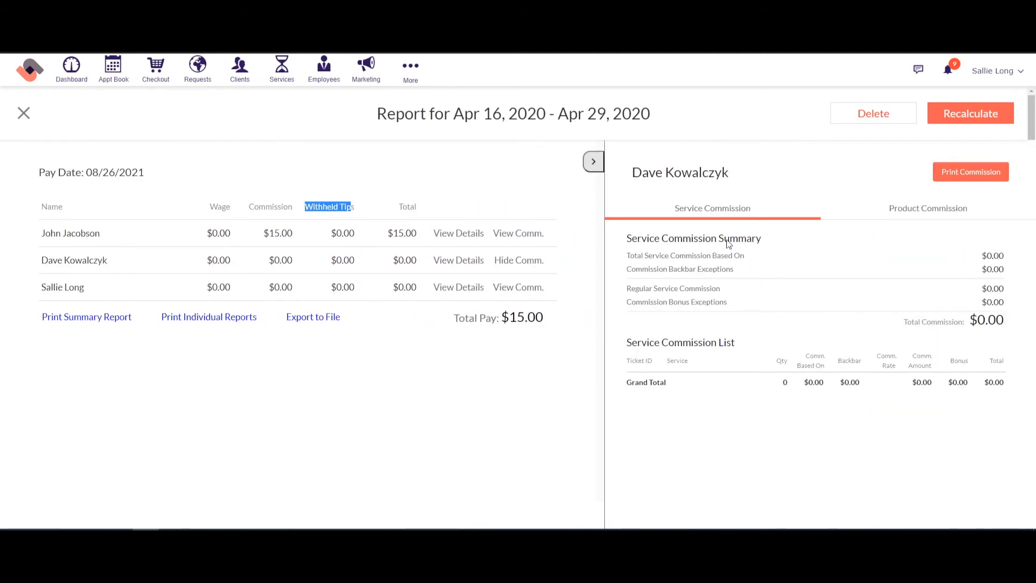
left_click_drag(798, 383, 992, 381)
left_click(930, 212)
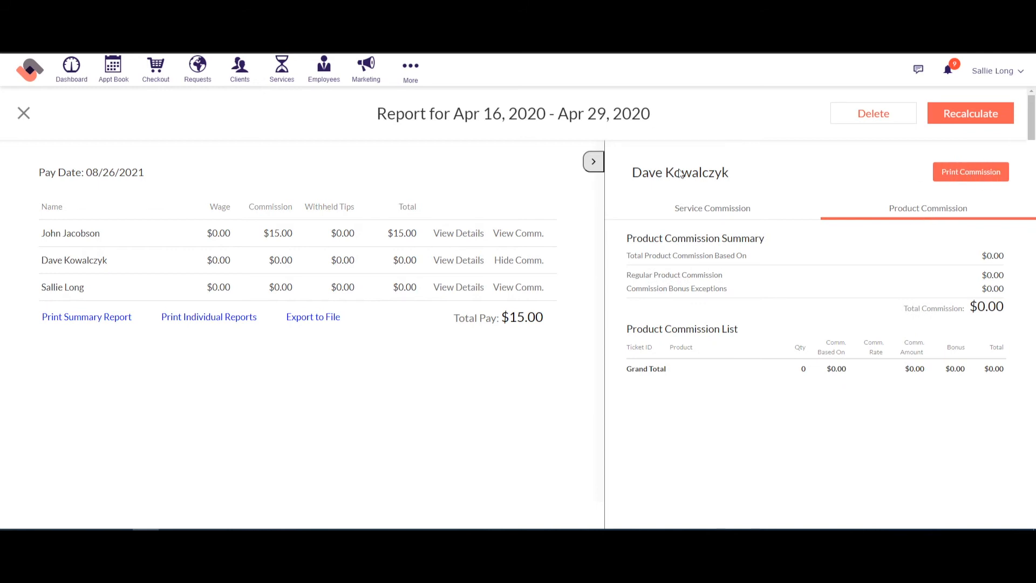
left_click(592, 163)
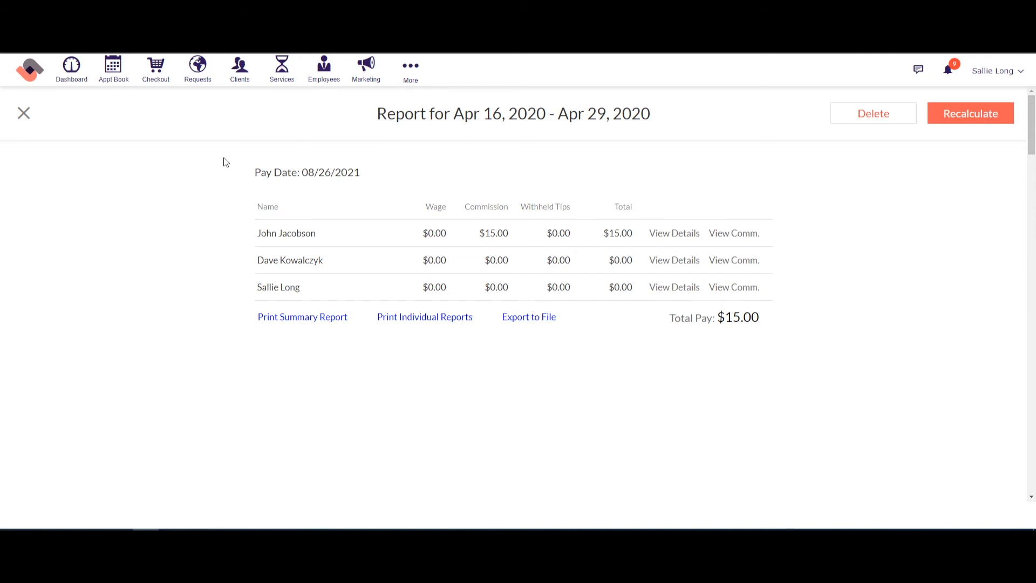
Step: Close the report and go to Options > E-mail & Texting > Reminders and Notifications
left_click(24, 112)
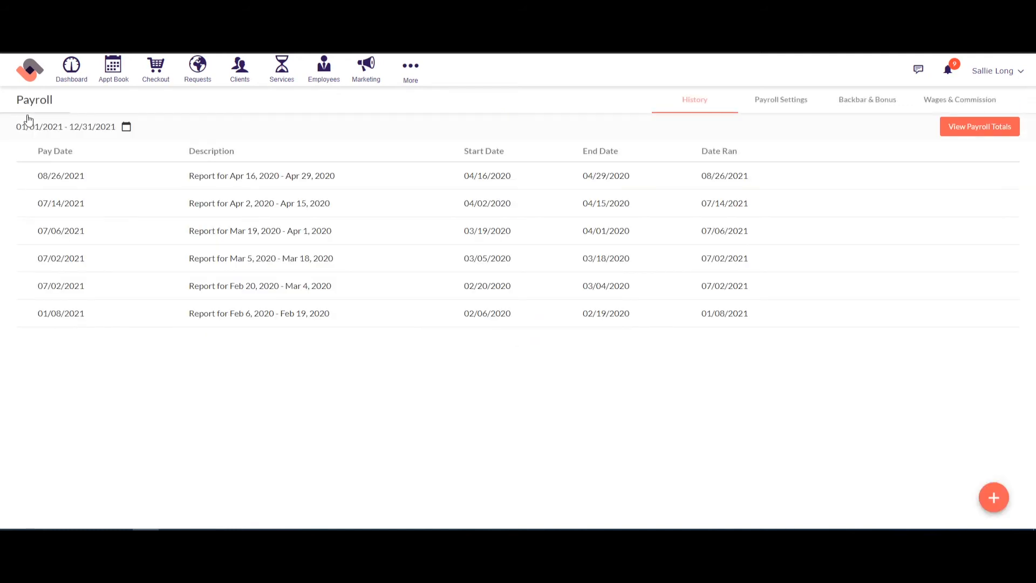
left_click(408, 74)
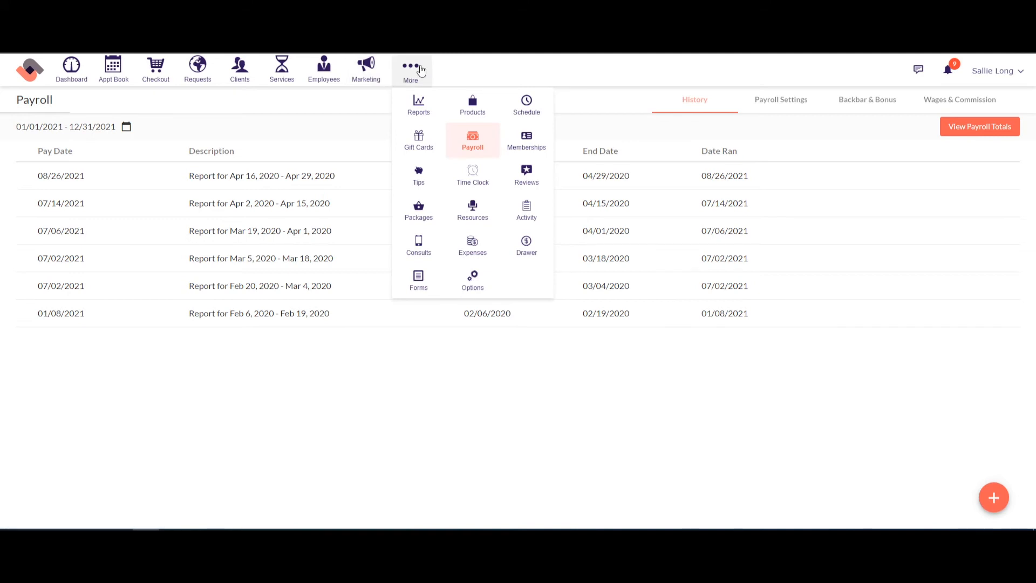
left_click(473, 283)
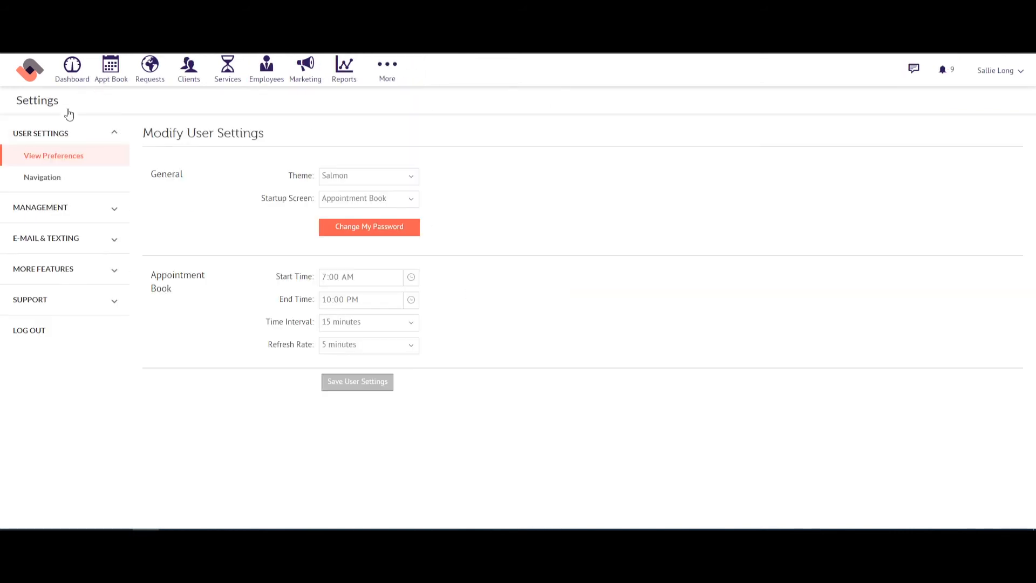
left_click(63, 247)
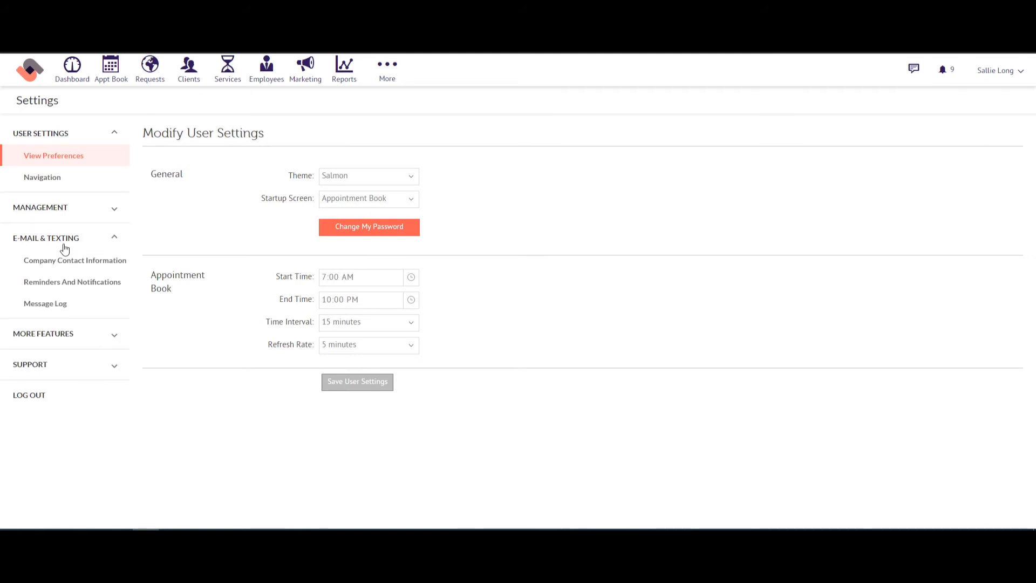
left_click(56, 285)
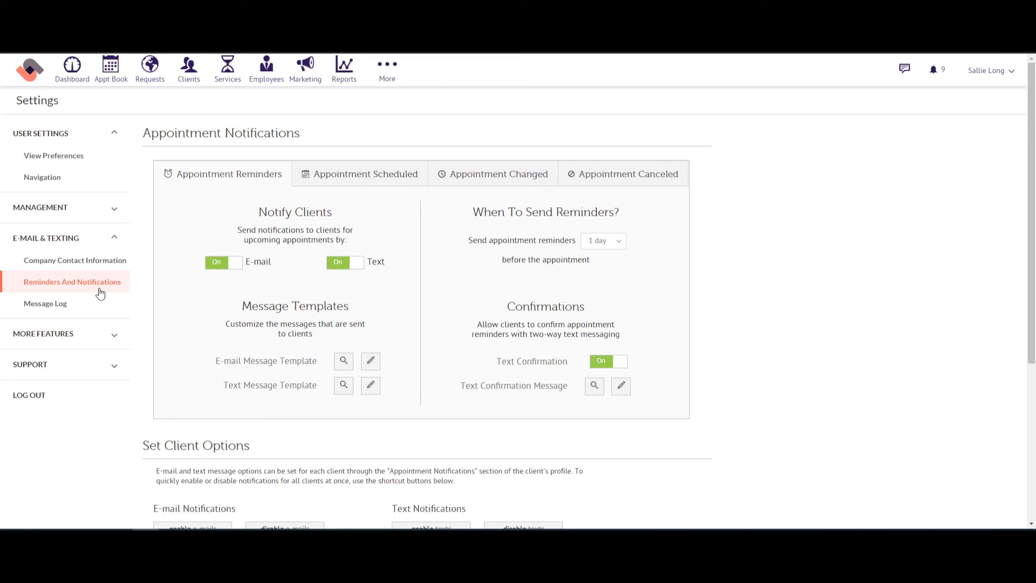
left_click(364, 173)
left_click(486, 175)
left_click(620, 175)
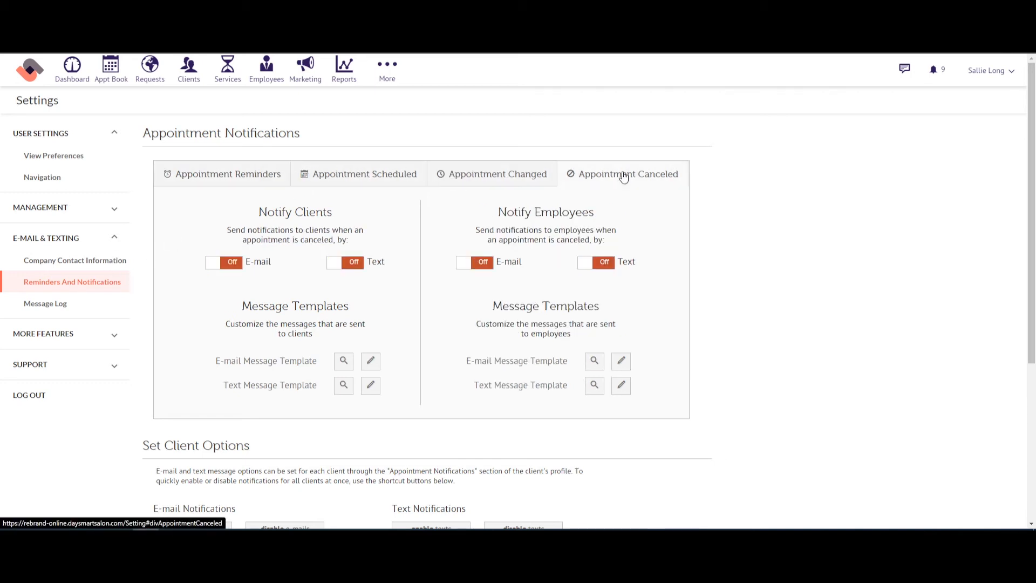
left_click(503, 185)
left_click(363, 181)
left_click(226, 178)
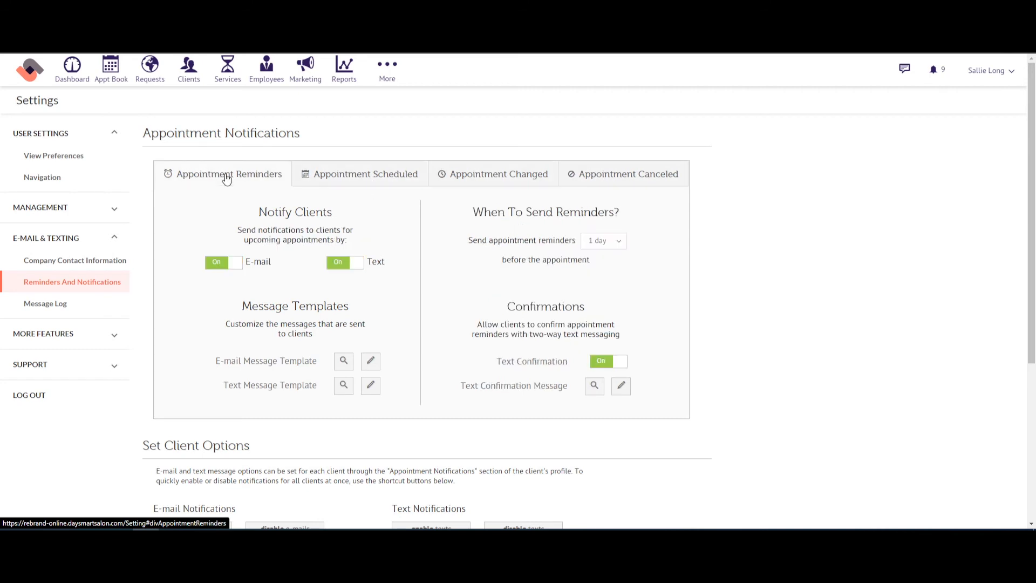
left_click(604, 243)
left_click(602, 255)
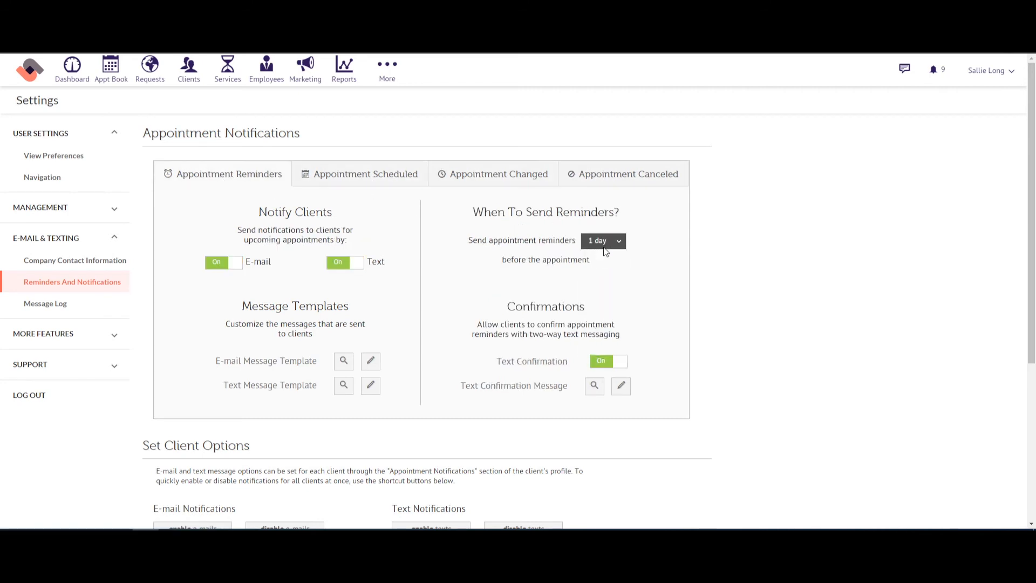
left_click(215, 265)
left_click(343, 264)
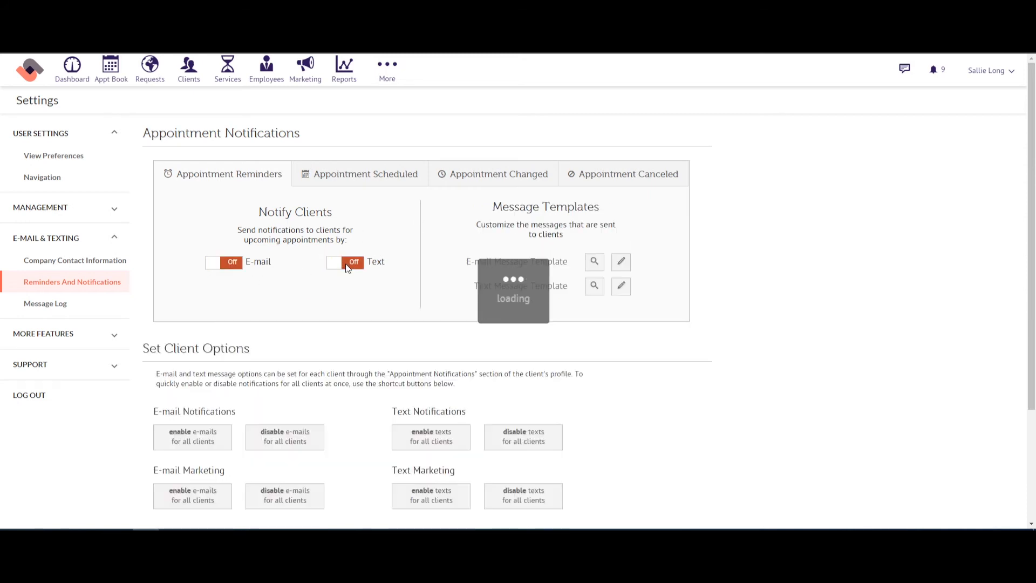
left_click(329, 265)
left_click(215, 264)
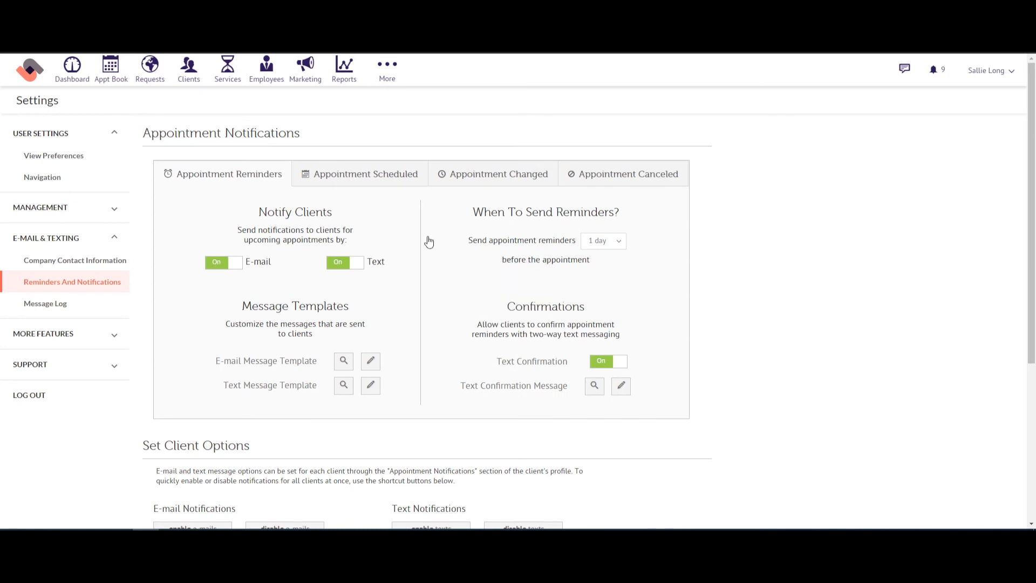
left_click_drag(509, 306, 584, 310)
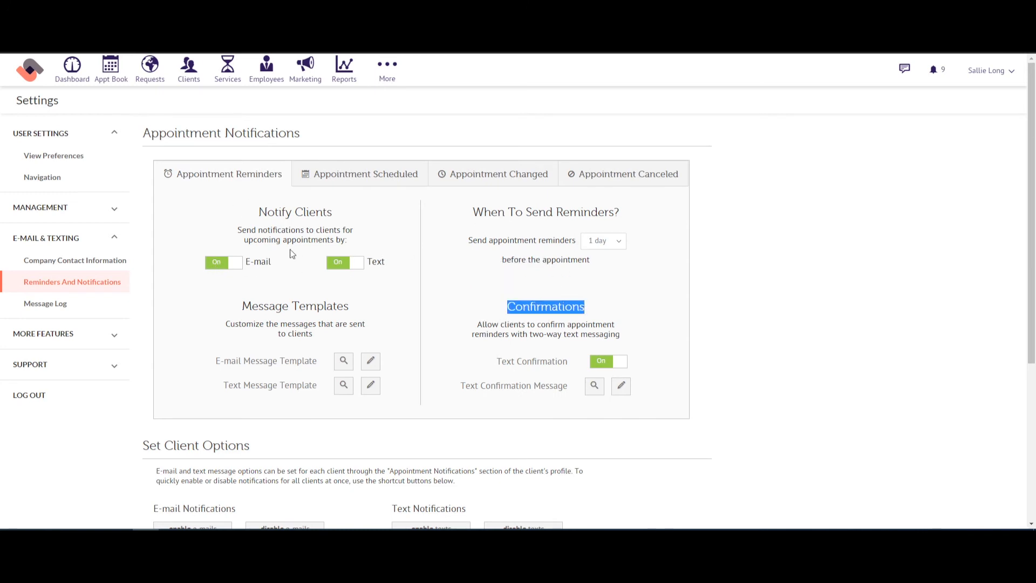
left_click(343, 390)
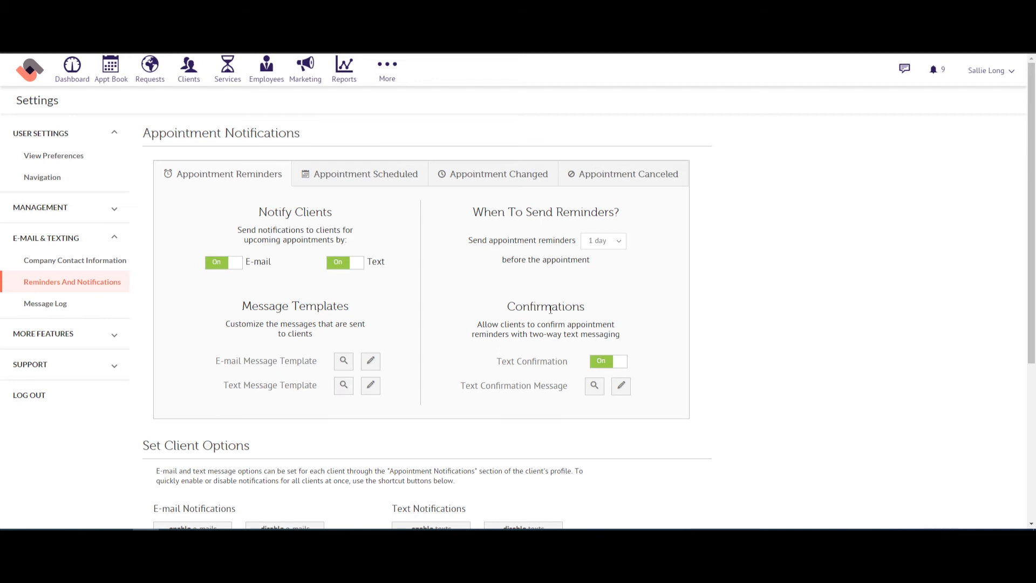
Step: Review the Scheduled, Changed and Canceled notification tabs, ending on Appointment Reminders
left_click_drag(571, 306, 522, 307)
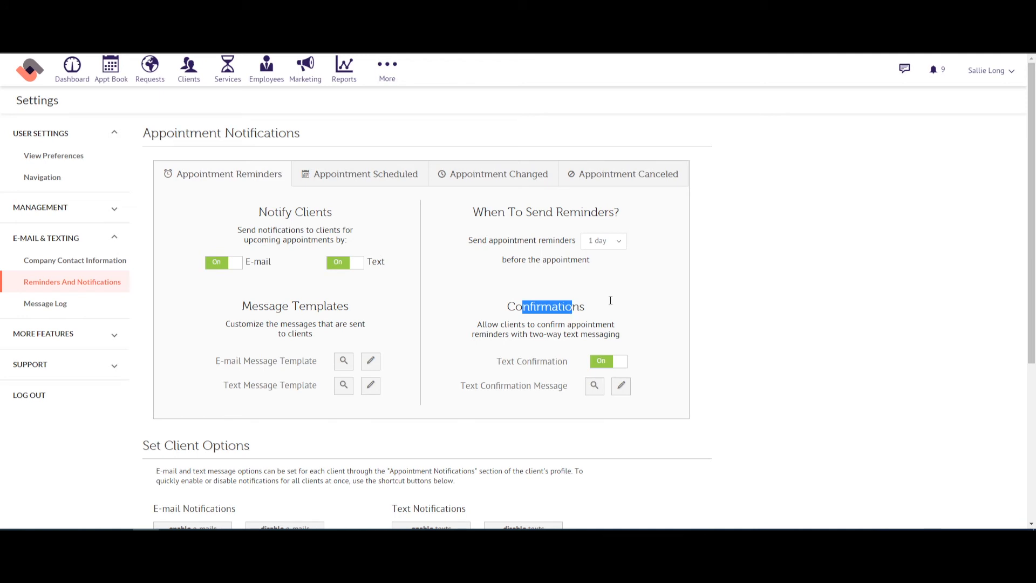
left_click(355, 184)
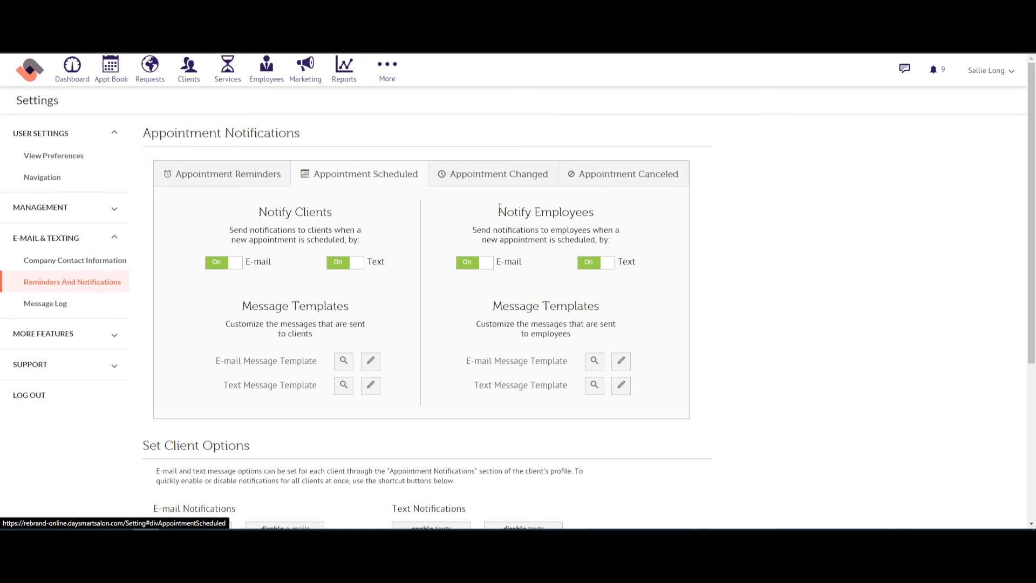
left_click_drag(499, 209, 597, 215)
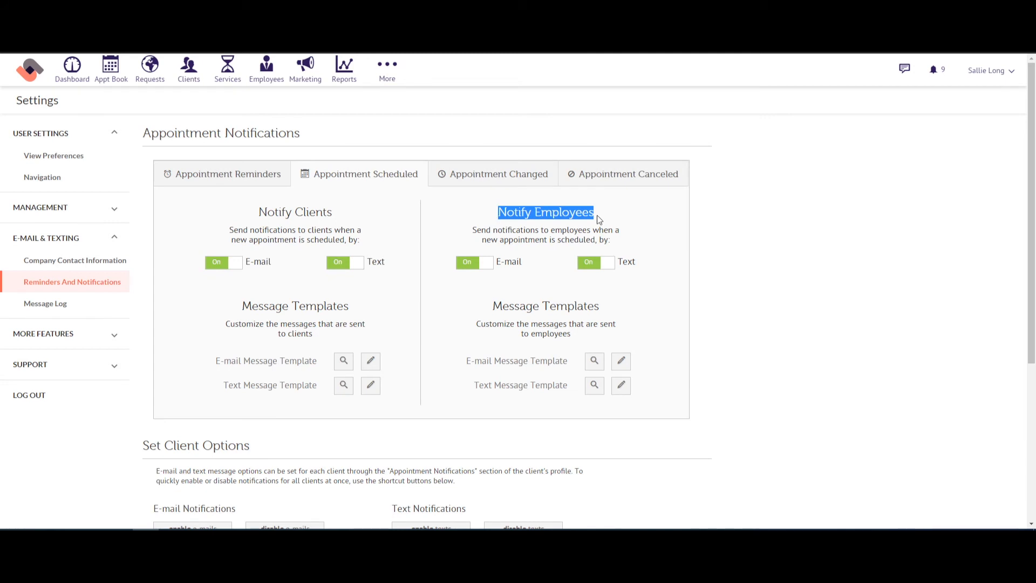
left_click(493, 184)
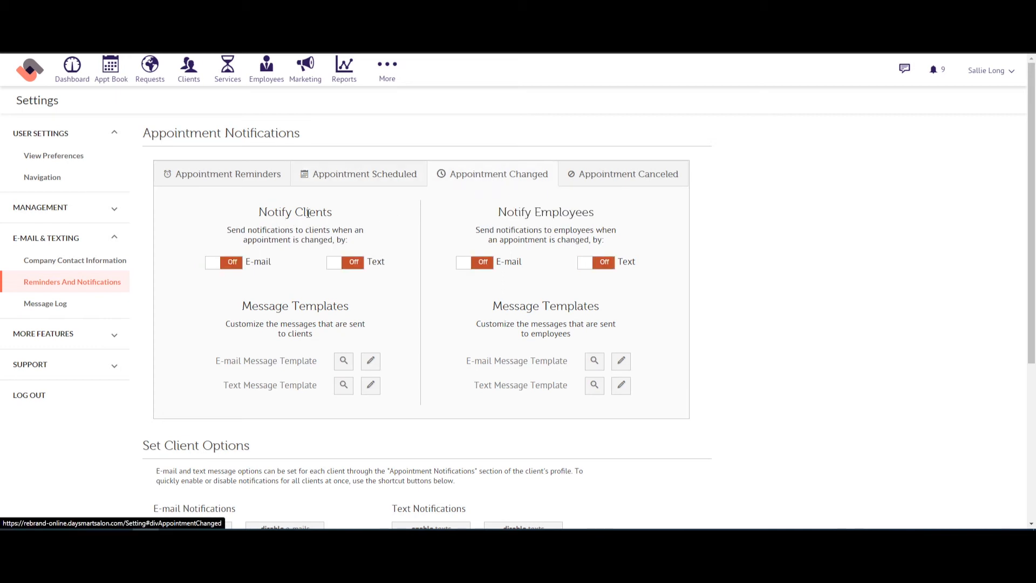
left_click_drag(268, 213, 365, 217)
left_click_drag(507, 212, 600, 216)
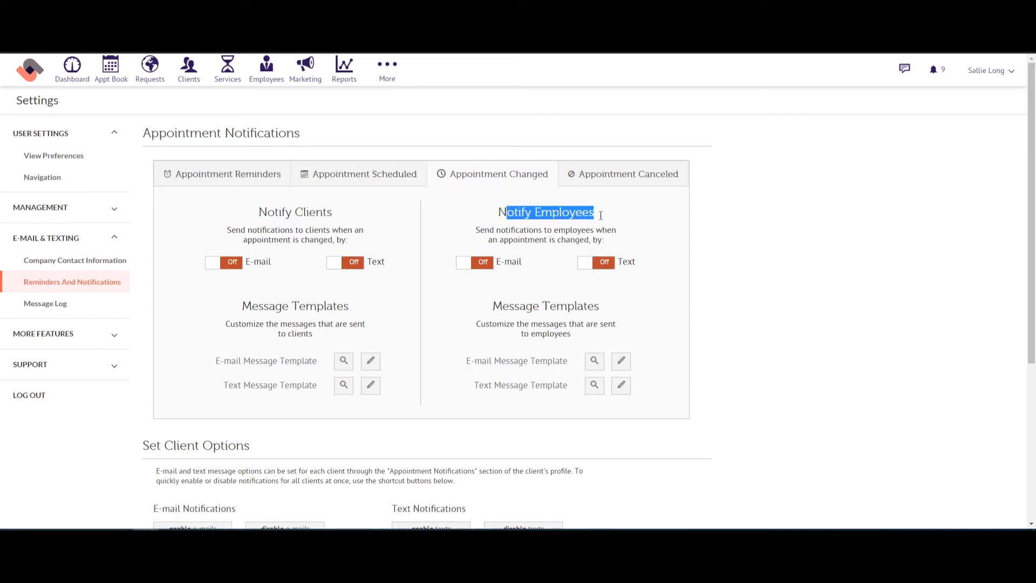
left_click(615, 178)
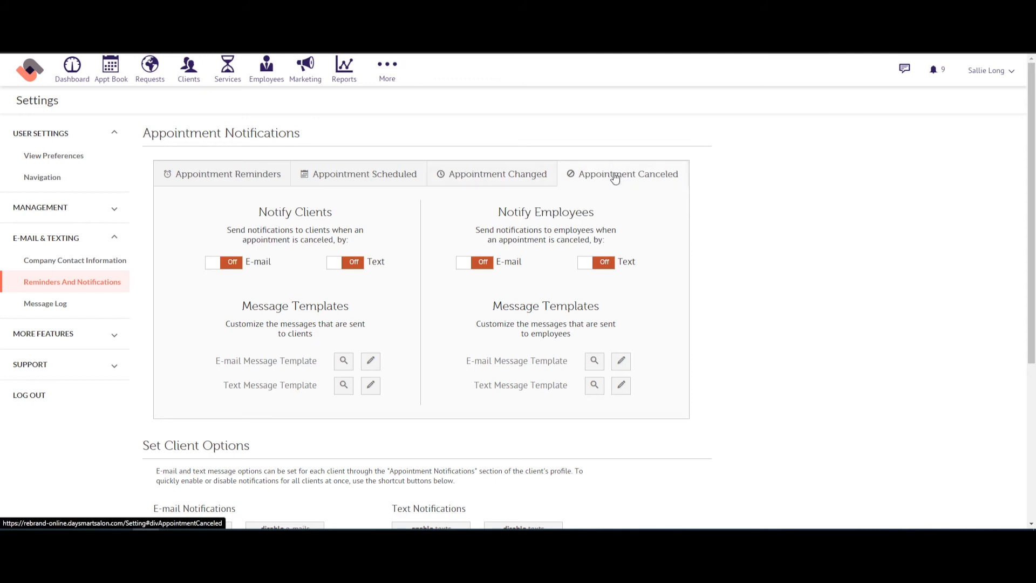
left_click(435, 173)
left_click(383, 173)
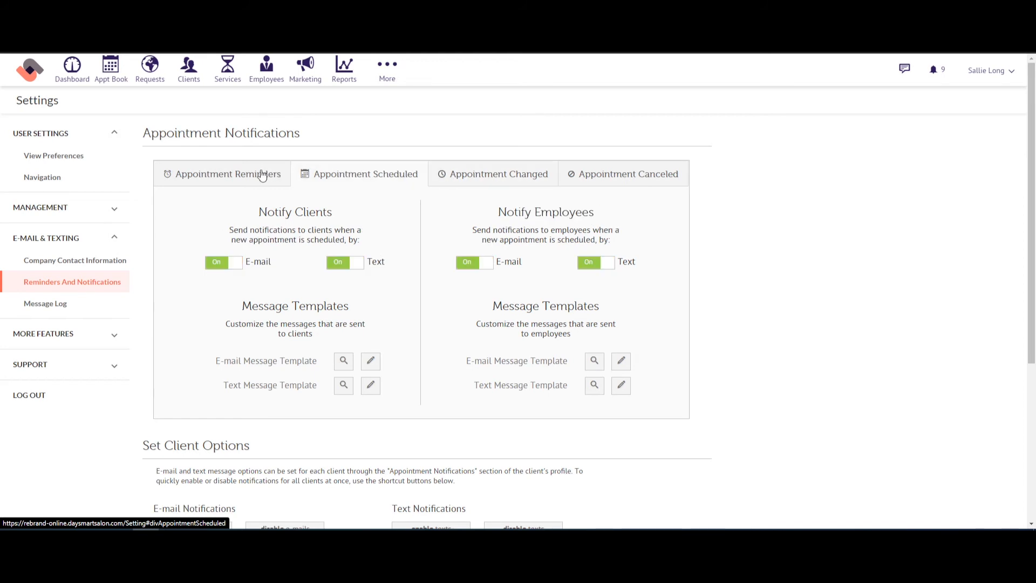
left_click(262, 173)
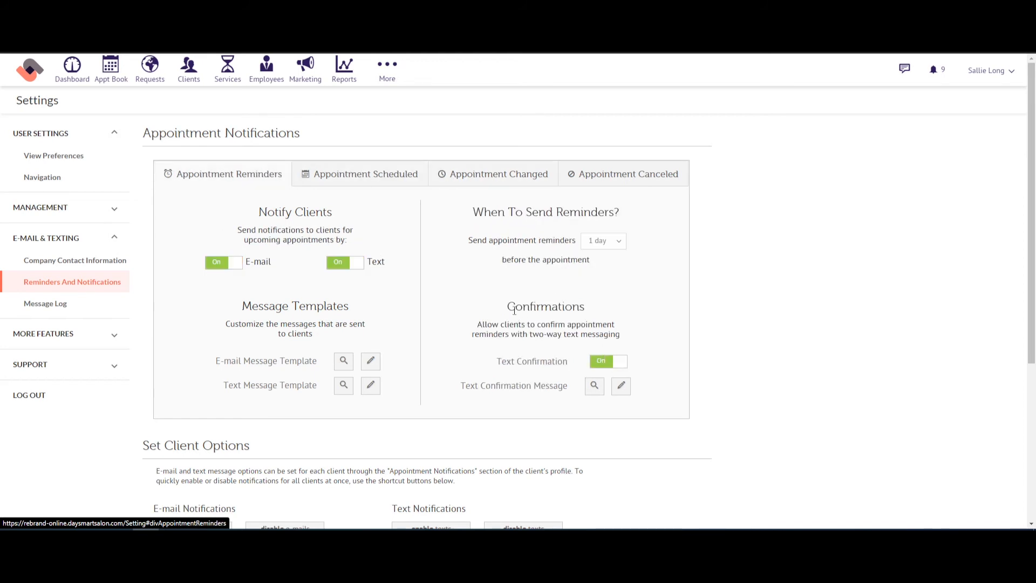
left_click_drag(515, 311, 574, 312)
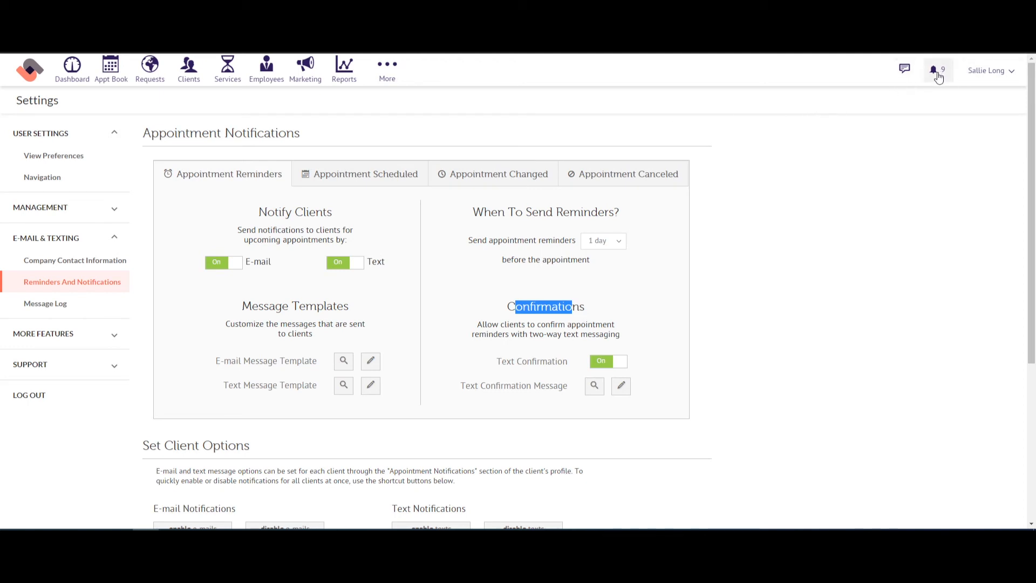
Step: Open the empty Messages inbox, focus its search box, and bring up the More menu
left_click(905, 74)
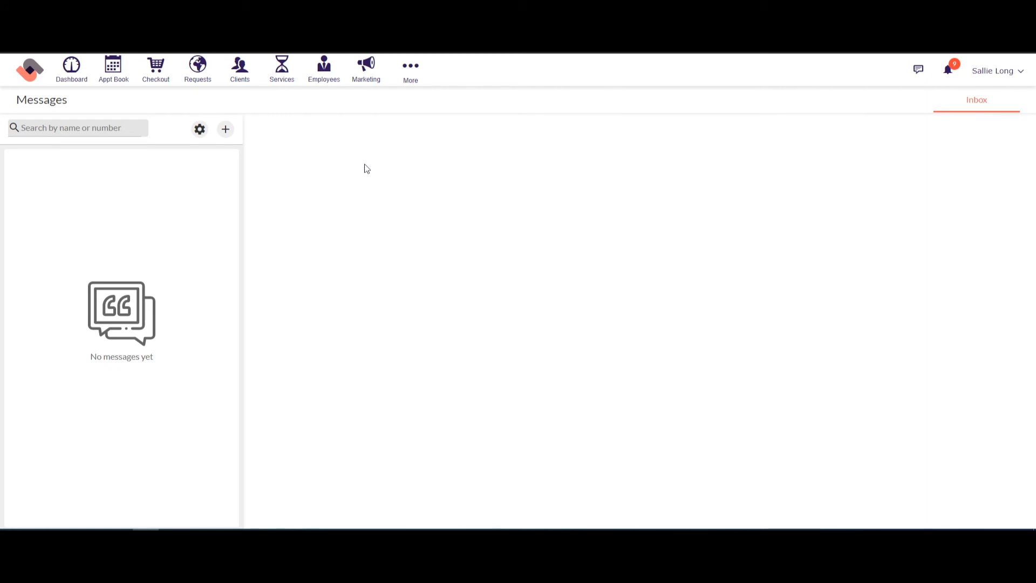
left_click(93, 129)
left_click(418, 81)
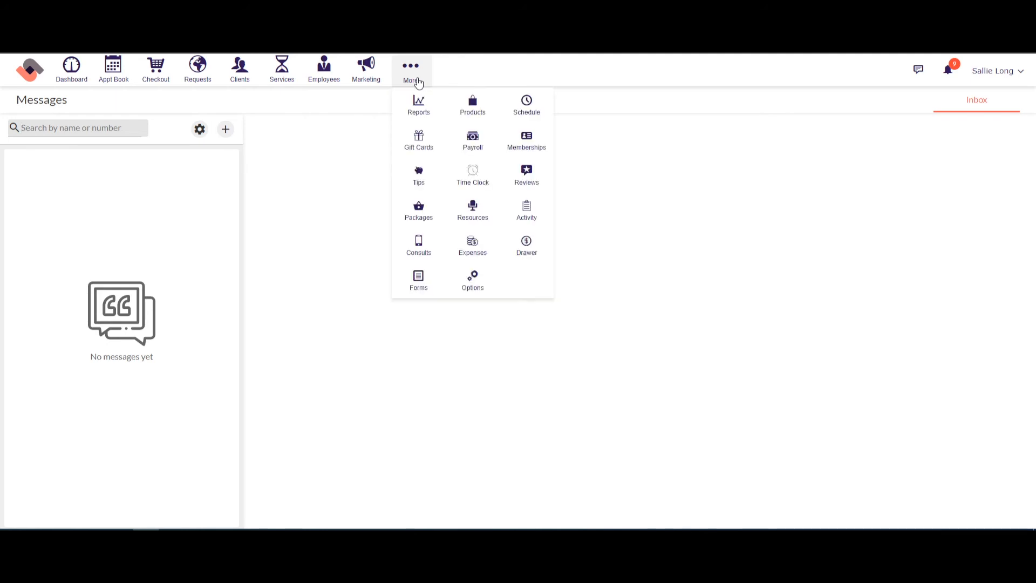
Step: Start a new form in Forms, browsing the templates before picking Blank Form
left_click(421, 286)
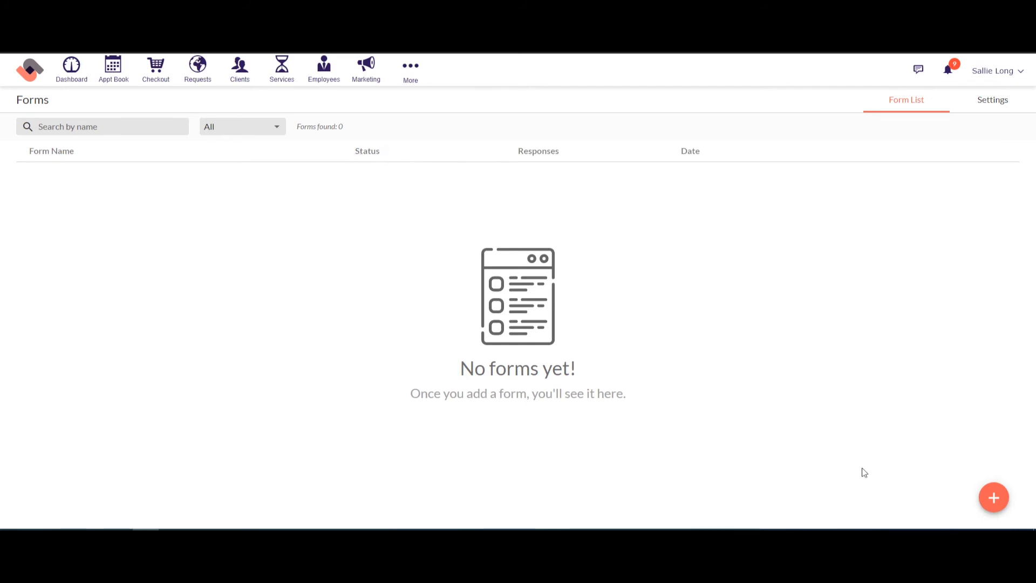
left_click(994, 499)
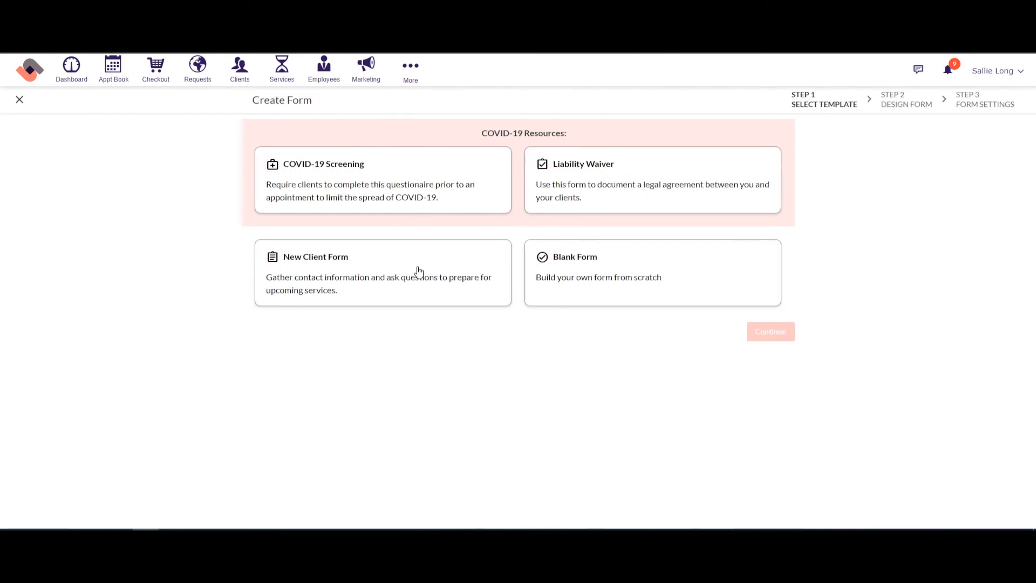
left_click(343, 195)
left_click(353, 266)
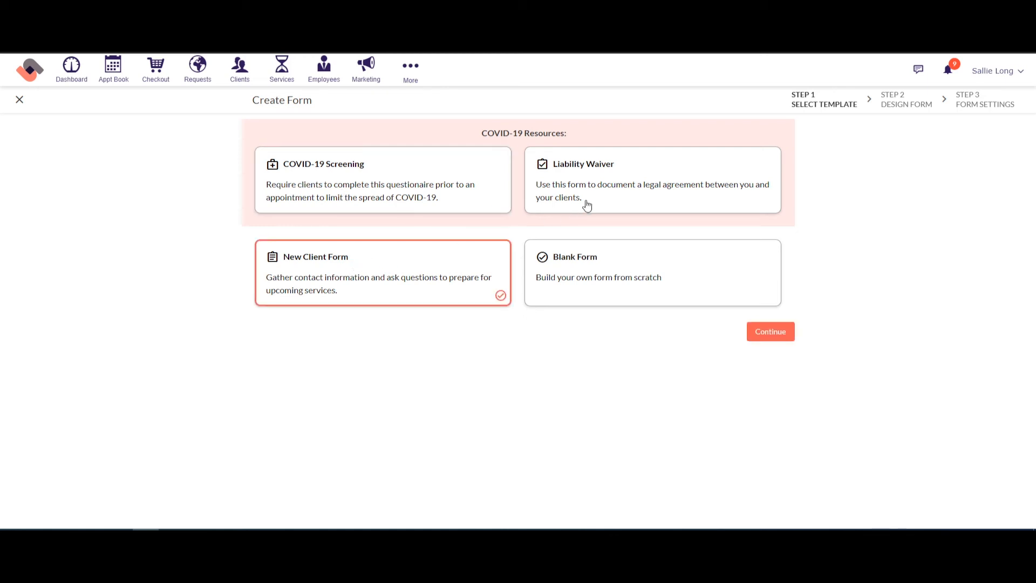
left_click(590, 203)
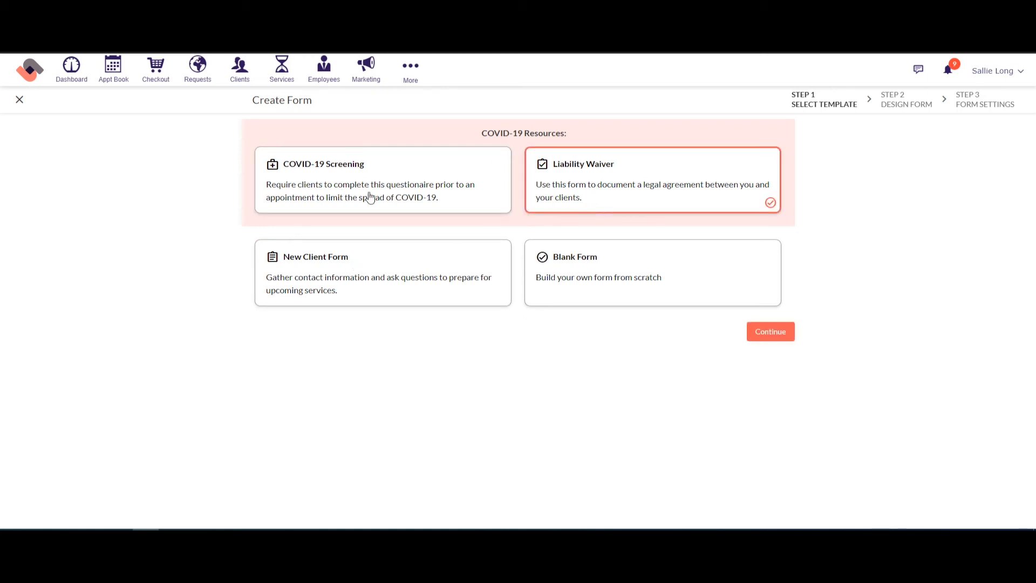
left_click(626, 285)
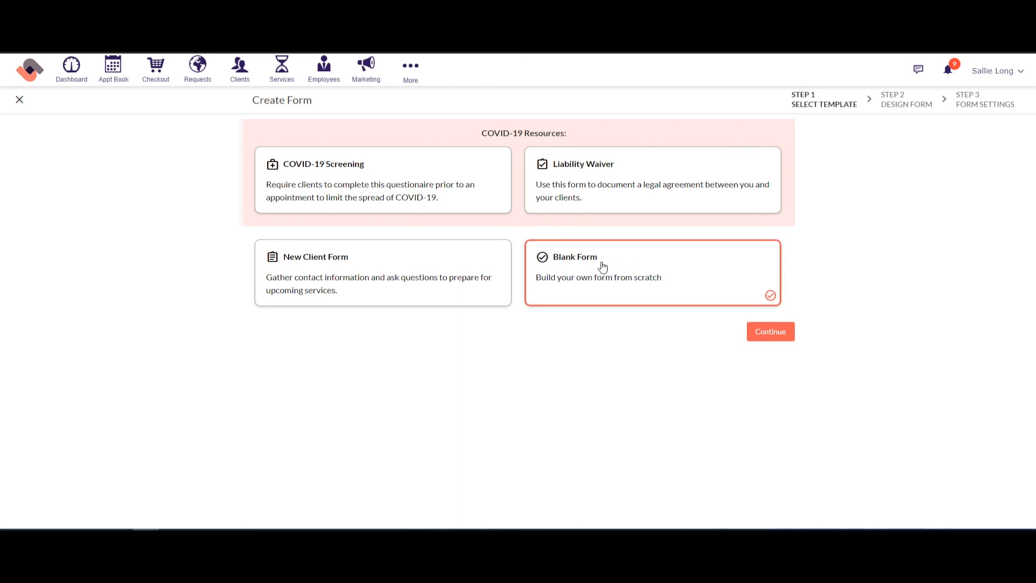
Step: Continue with the blank form and title it 'test'
left_click(770, 334)
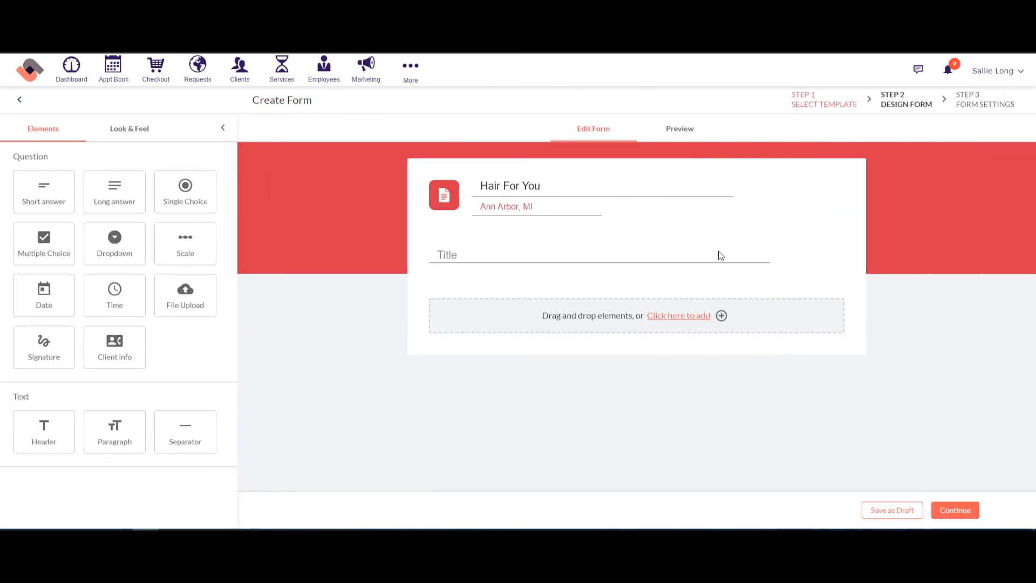
left_click(489, 263)
type("test")
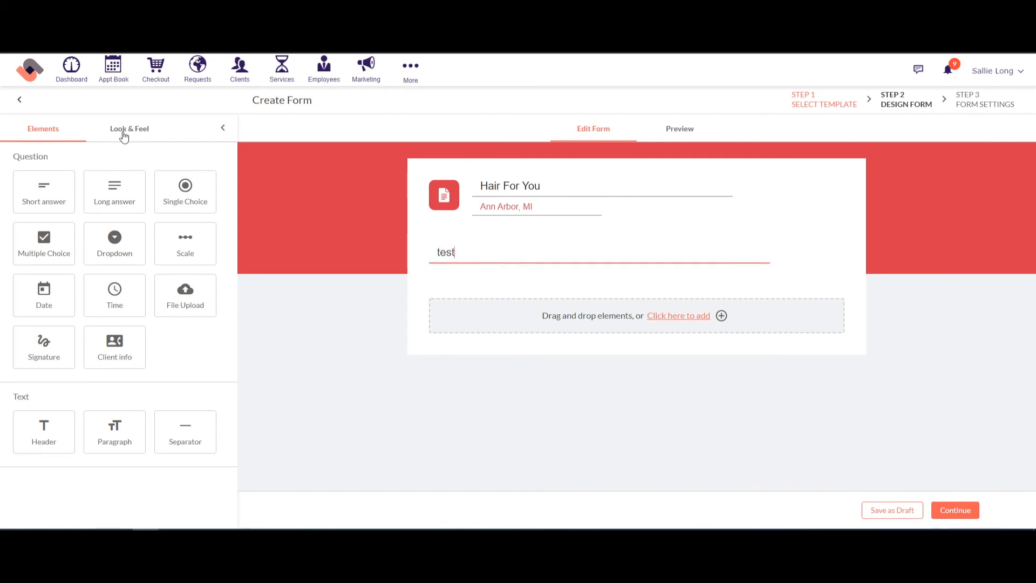
Step: Give the form a dark blue theme and attach pet logo.jpg as its logo
left_click(124, 135)
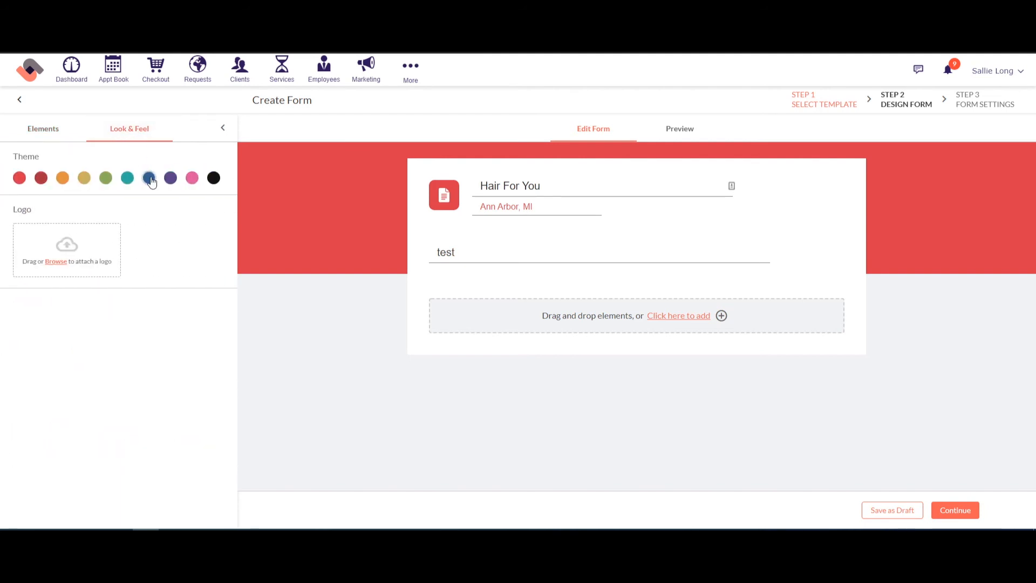
left_click(150, 179)
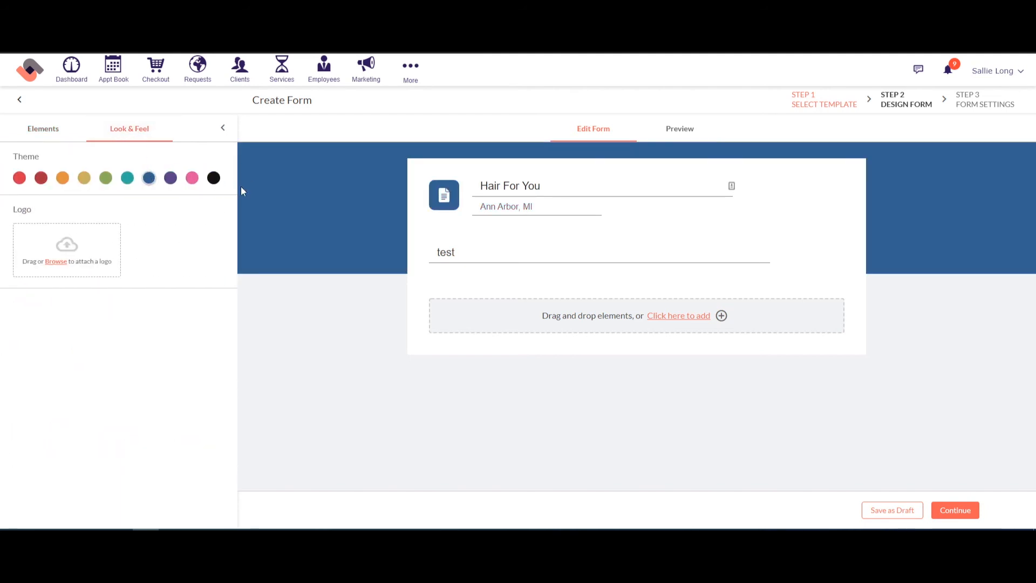
left_click(59, 262)
left_click(142, 103)
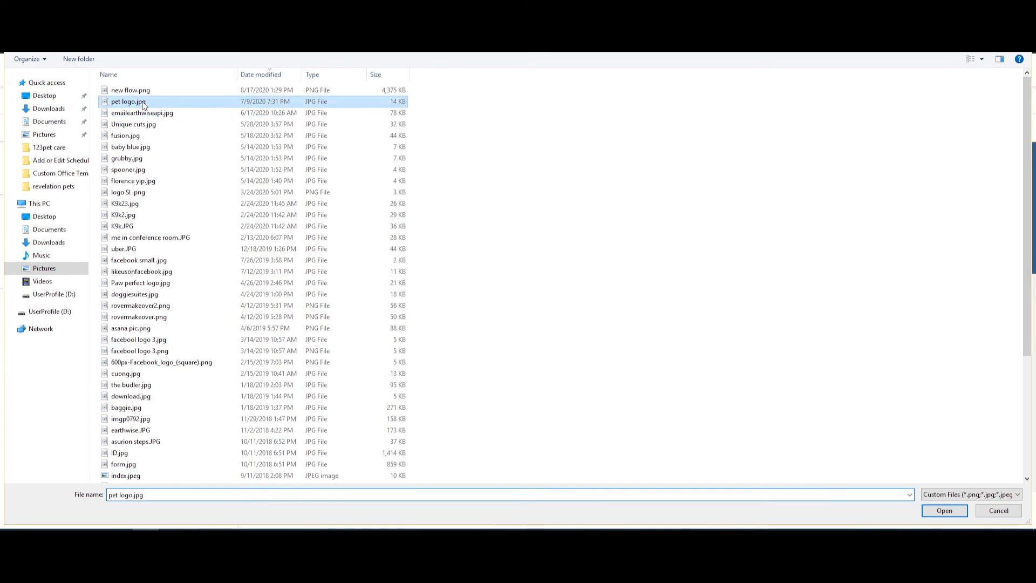
double_click(142, 102)
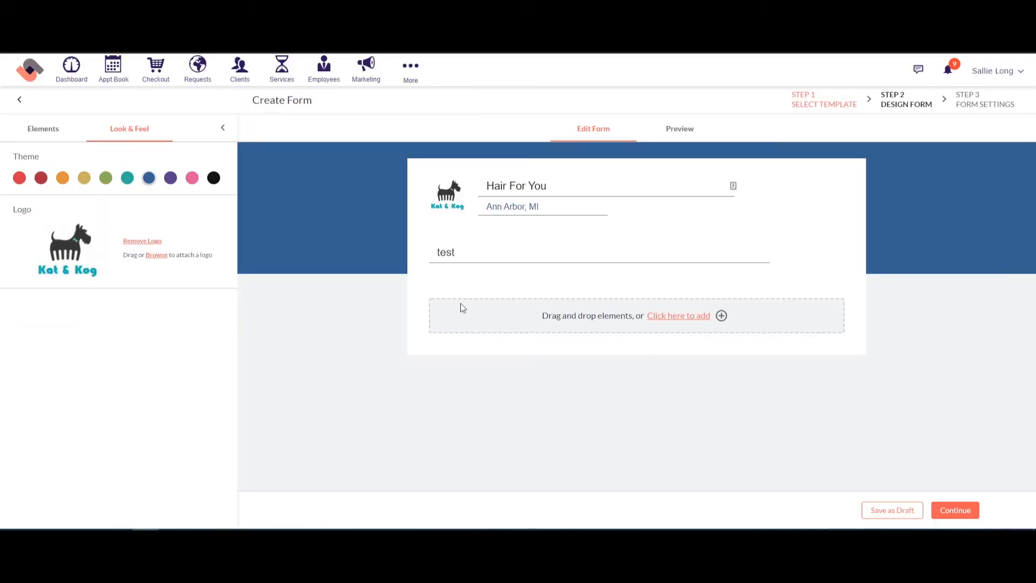
Step: Add a trial short answer question, then delete it
left_click(33, 131)
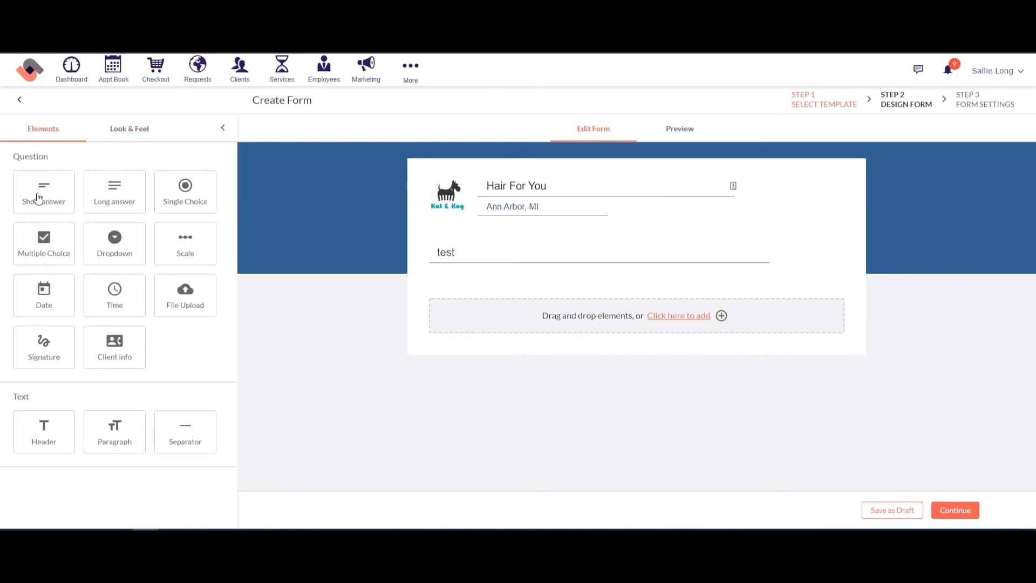
left_click_drag(35, 197, 511, 304)
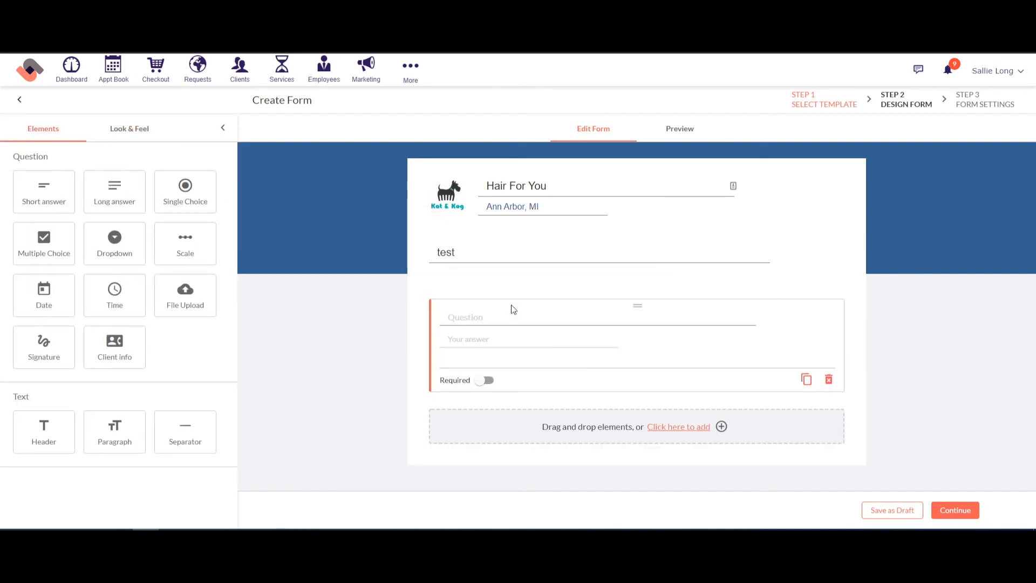
left_click(495, 318)
type("reyteytryret")
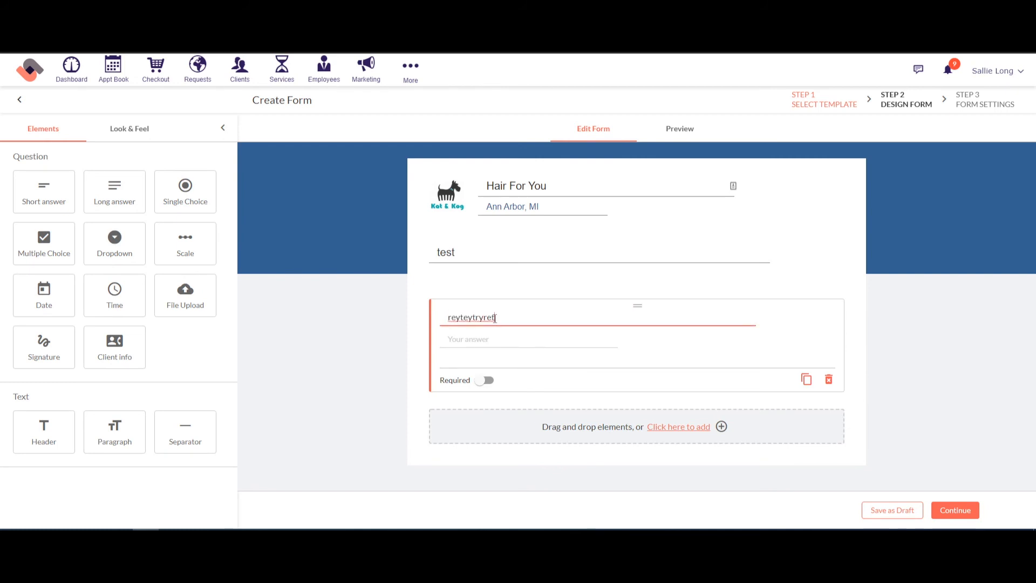
left_click(828, 380)
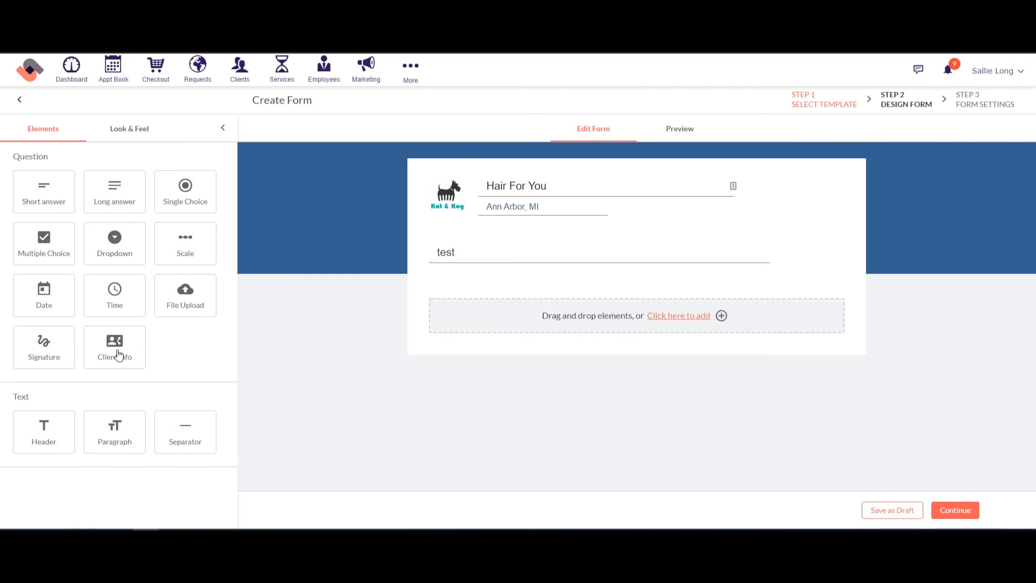
Step: Add a client info block with the prompt 'fill out the info below'
left_click_drag(146, 354, 524, 315)
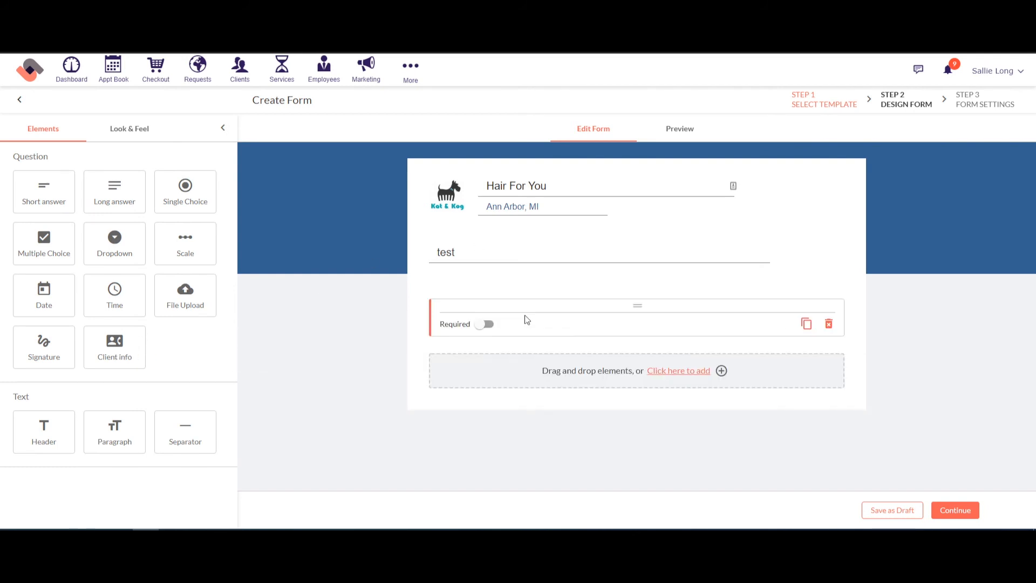
left_click(493, 320)
type("fillout")
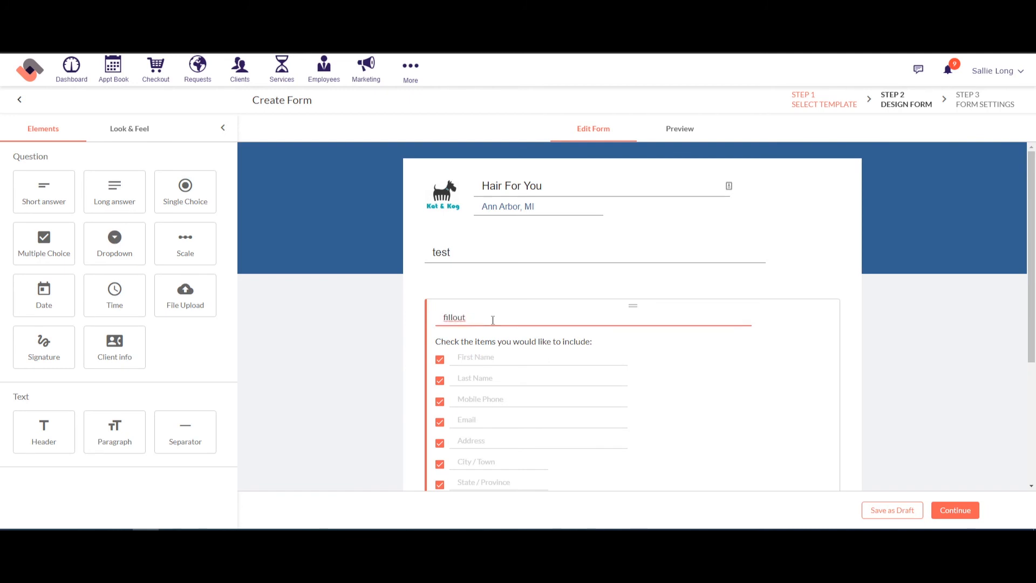
key("BackSpace")
key("BackSpace")
key("BackSpace")
key("BackSpace")
type("out the info below")
Step: Drop address, birthday and reminder fields, make the block required, and add a Paragraph block
scroll(507, 292, "down", 3)
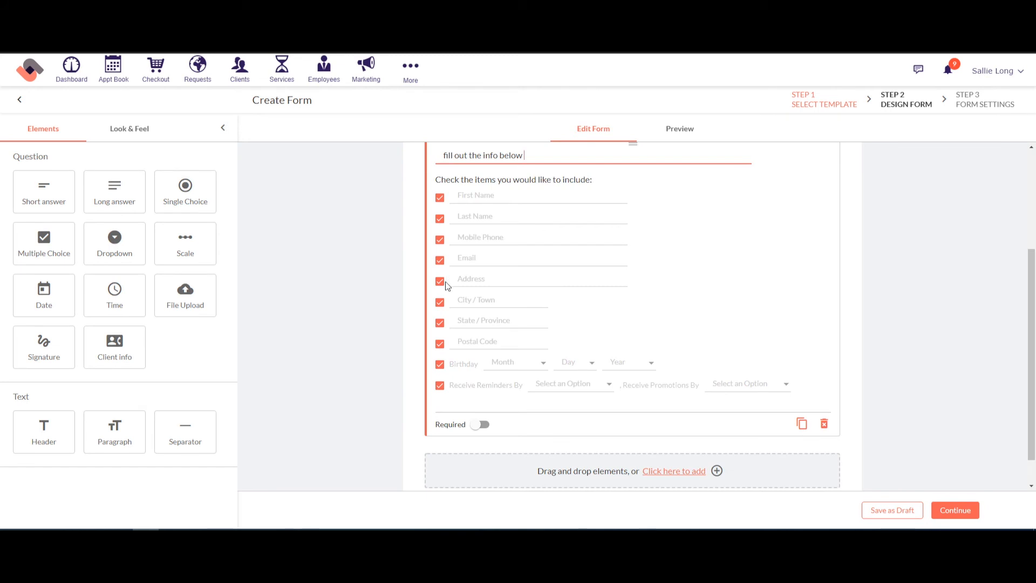
left_click(440, 282)
left_click(439, 303)
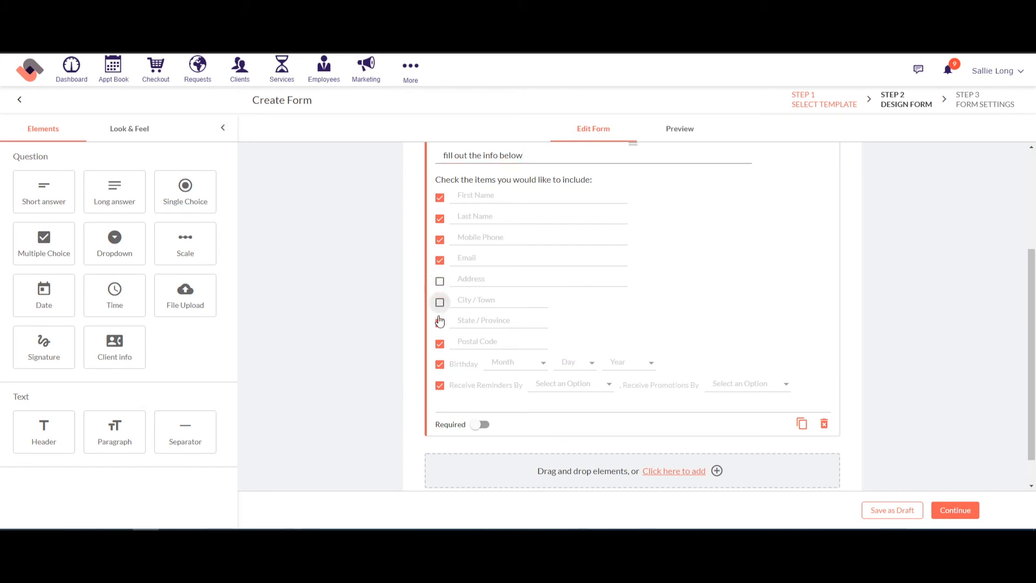
left_click(441, 324)
left_click(440, 345)
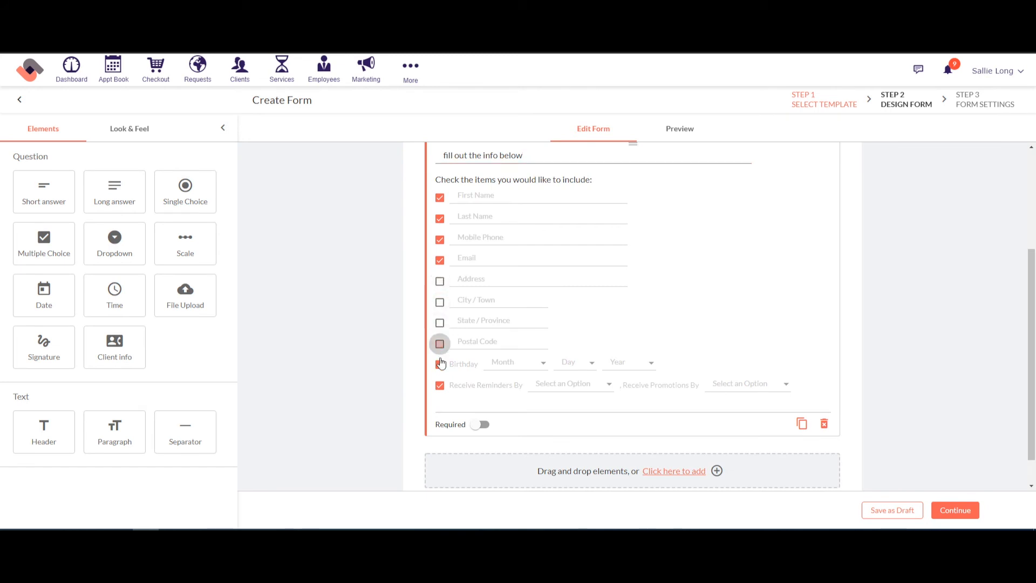
left_click(440, 365)
left_click(439, 386)
left_click(482, 425)
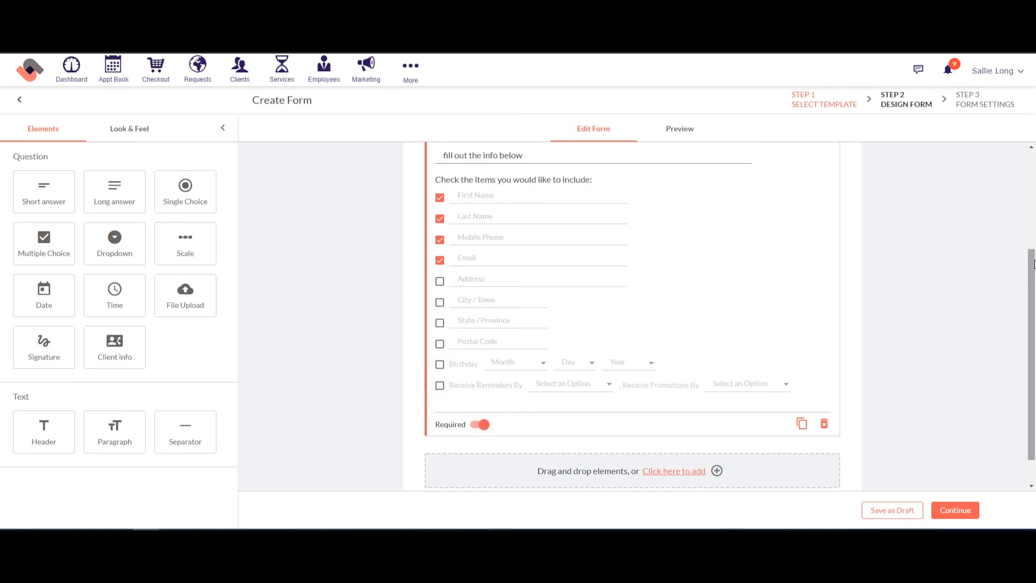
left_click_drag(1033, 264, 1033, 302)
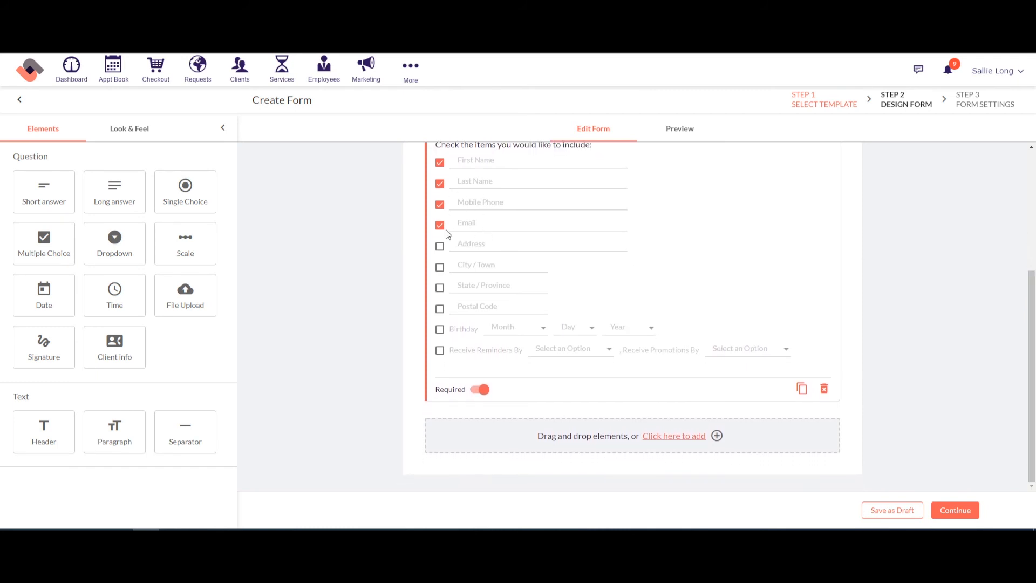
left_click_drag(121, 444, 542, 440)
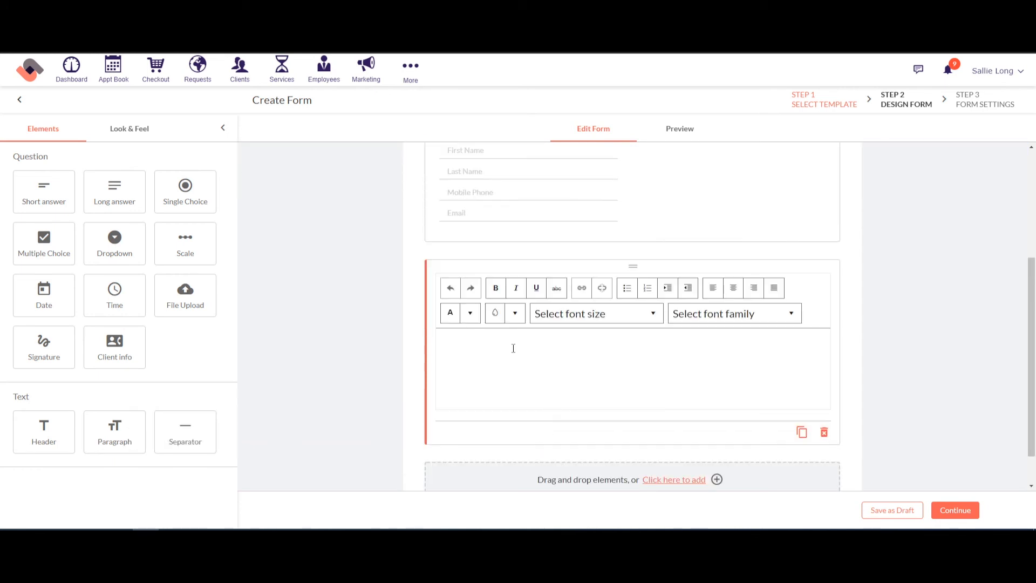
Step: Fill the paragraph block with the placeholder text 'jghkljdfhg fdg sdfg fdgdsf gsdf gdfs gd sfg sdfg'
left_click(513, 348)
type("jghkljdfhg fdg sdfg fdgdsf g")
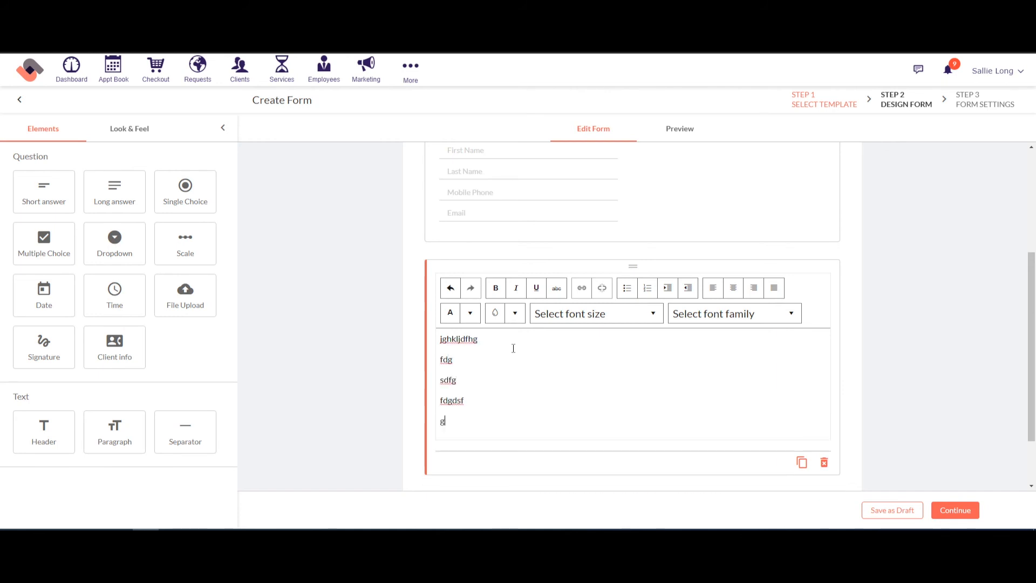
type("sdf gdfs gd sfg sdfg sdfhgdsf")
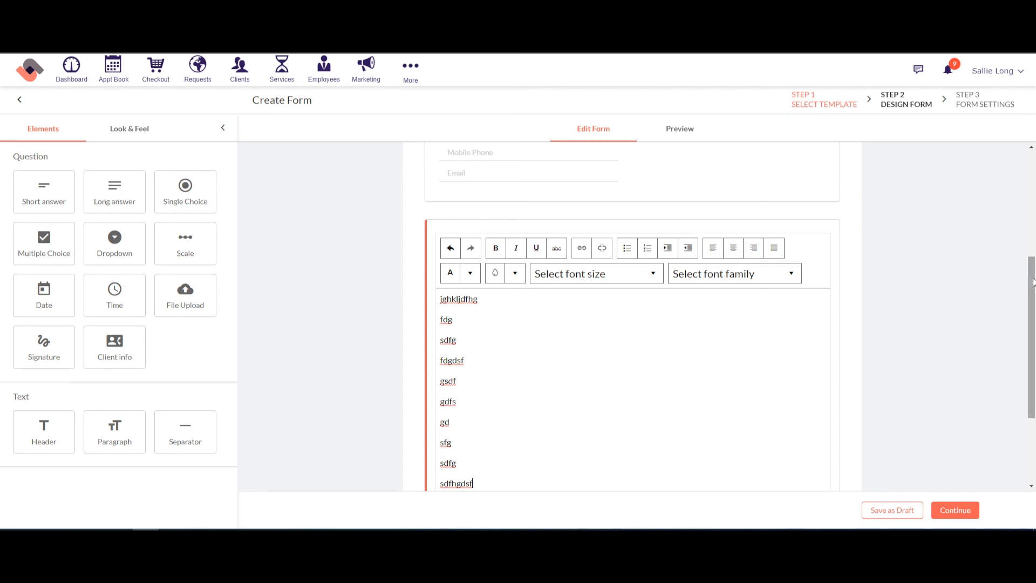
left_click_drag(1033, 281, 1035, 368)
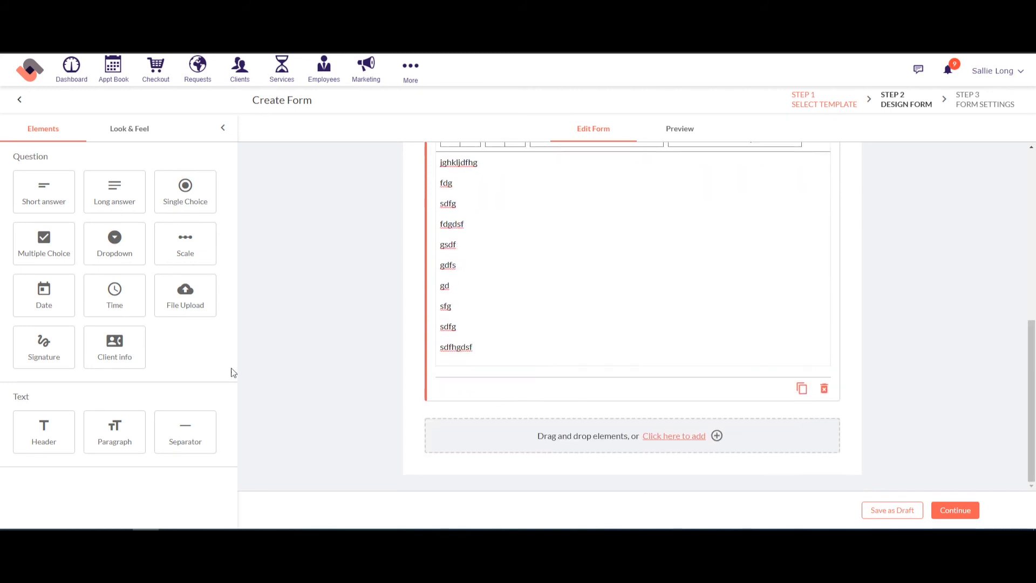
Step: Add a Signature question below the paragraph, titled 'pls sign'
mouse_move(67, 360)
left_mouse_down()
mouse_move(266, 374)
mouse_move(529, 436)
left_mouse_up()
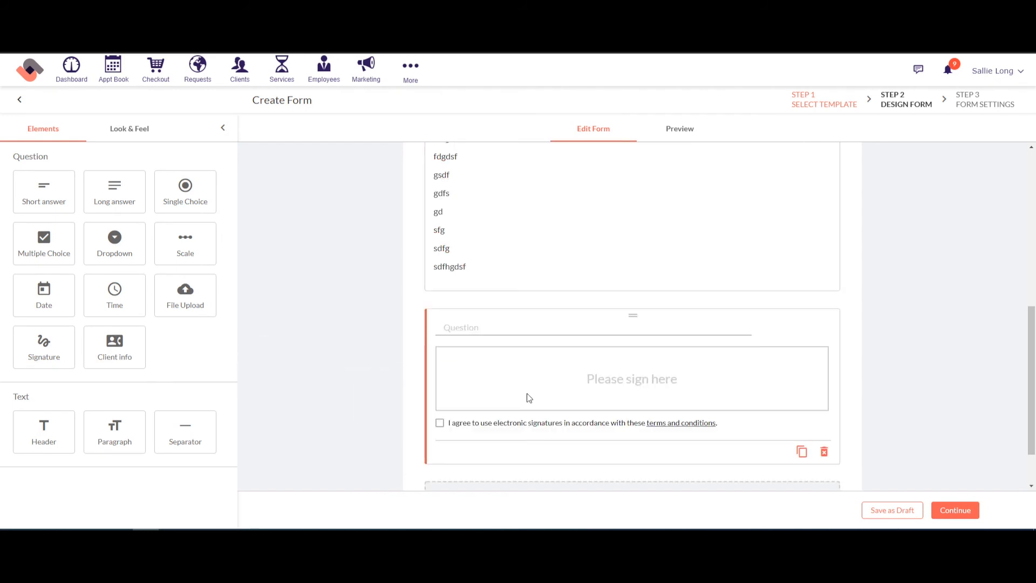
left_click(469, 335)
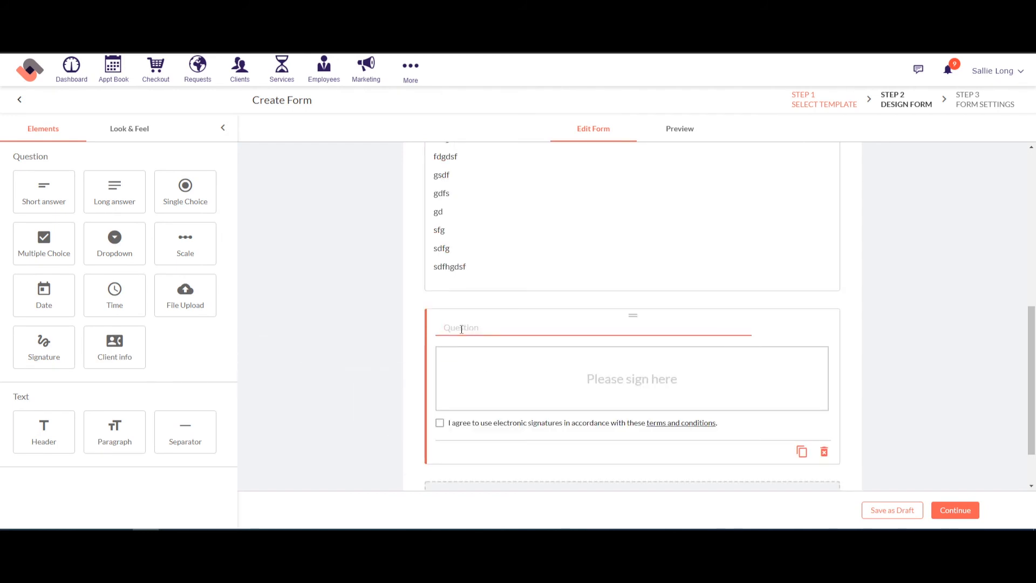
type("pls sign")
scroll(317, 358, "down", 1)
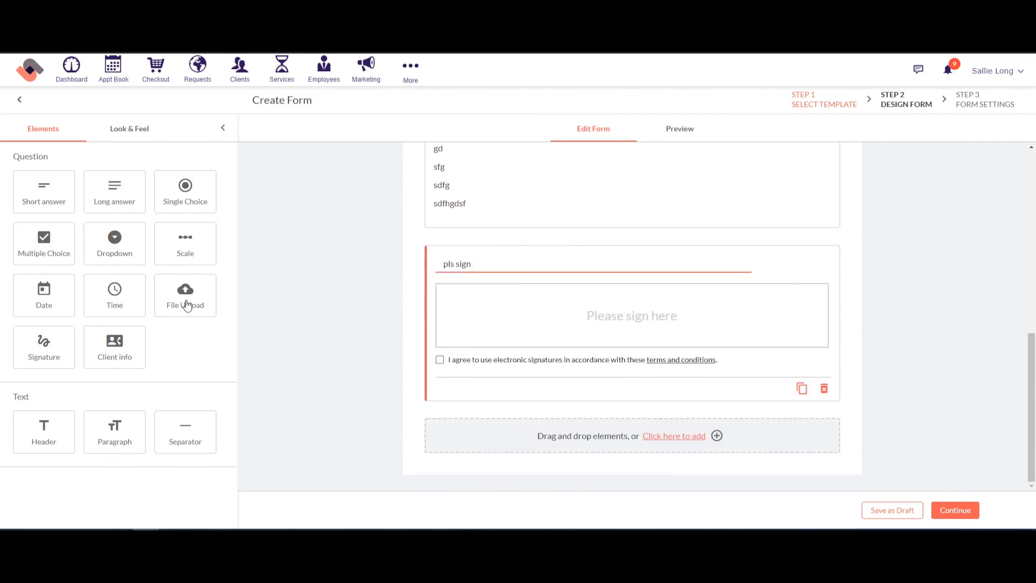
mouse_move(187, 305)
left_mouse_down()
mouse_move(371, 331)
mouse_move(426, 350)
mouse_move(514, 415)
left_mouse_up()
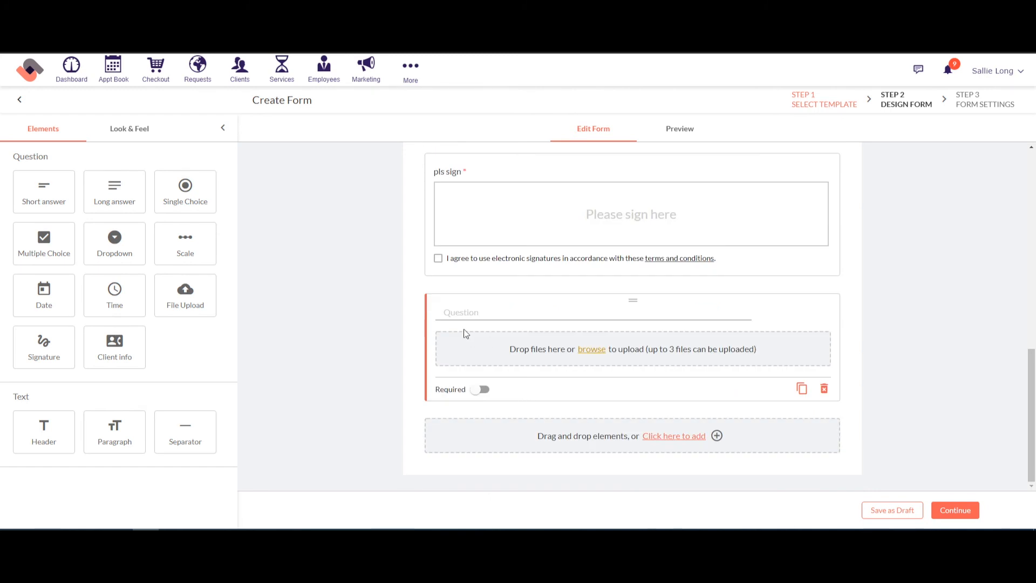
left_click(501, 308)
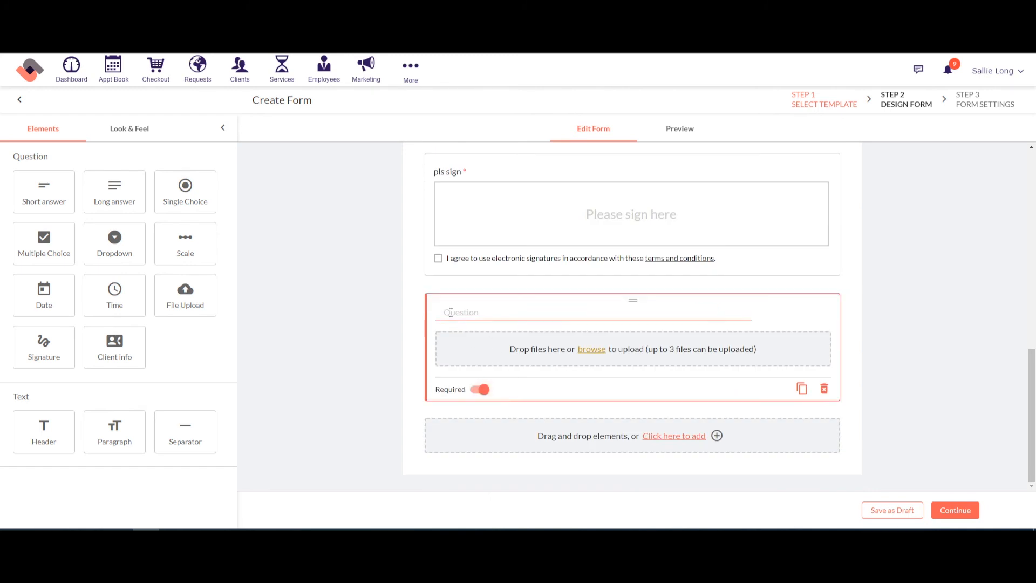
left_click(451, 313)
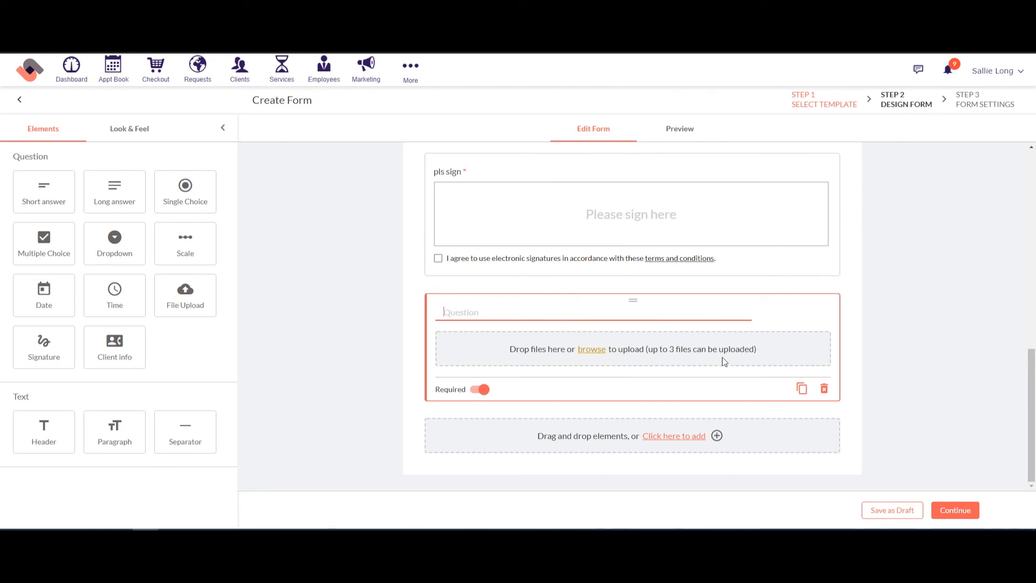
left_click(824, 390)
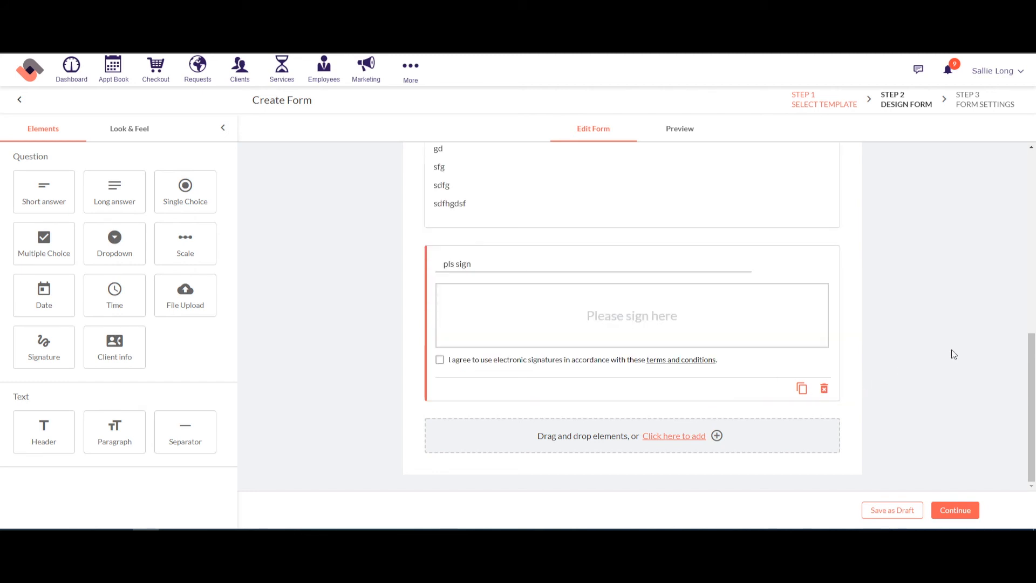
scroll(958, 352, "up", 7)
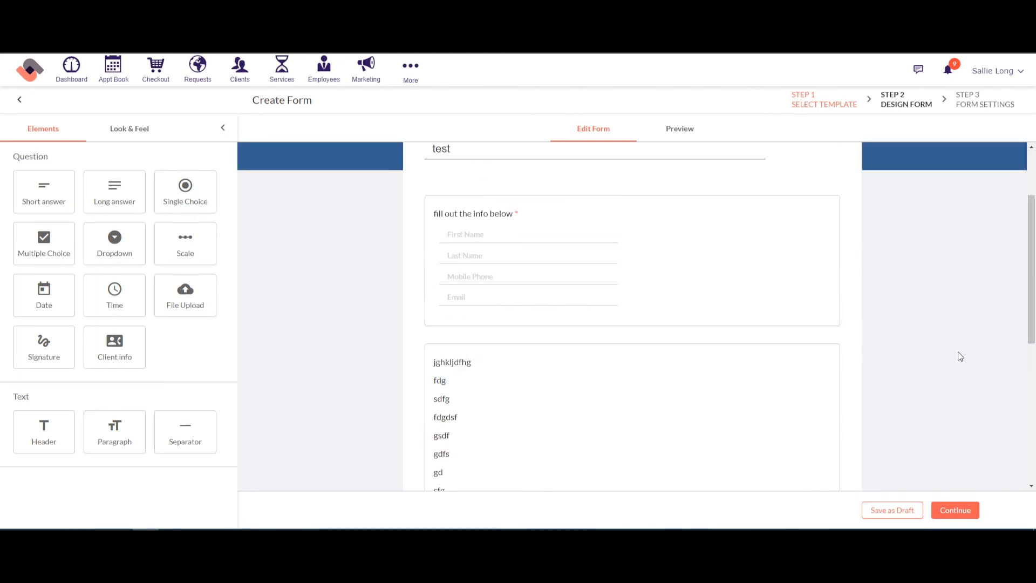
scroll(958, 351, "up", 2)
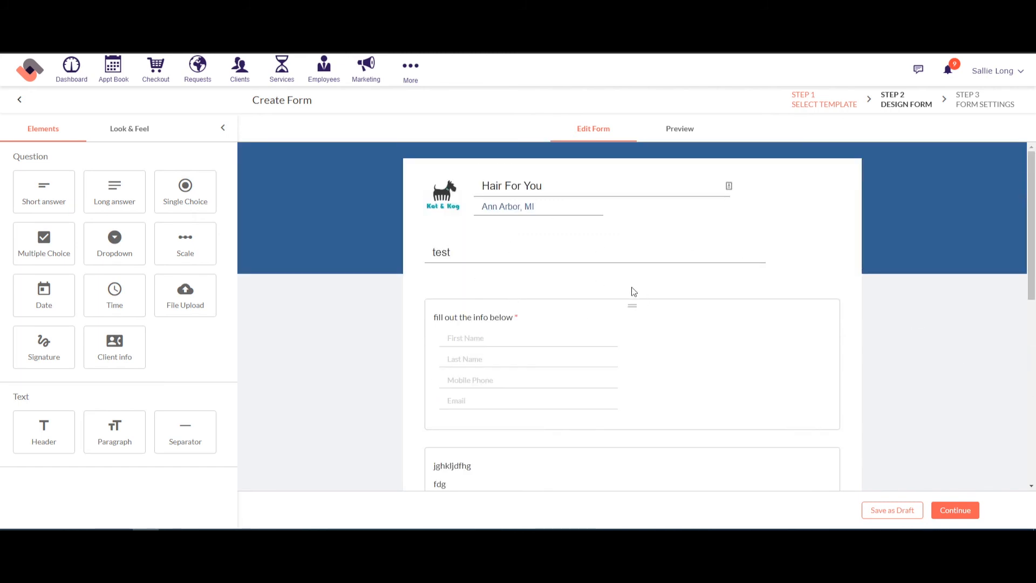
left_click_drag(1032, 228, 1033, 368)
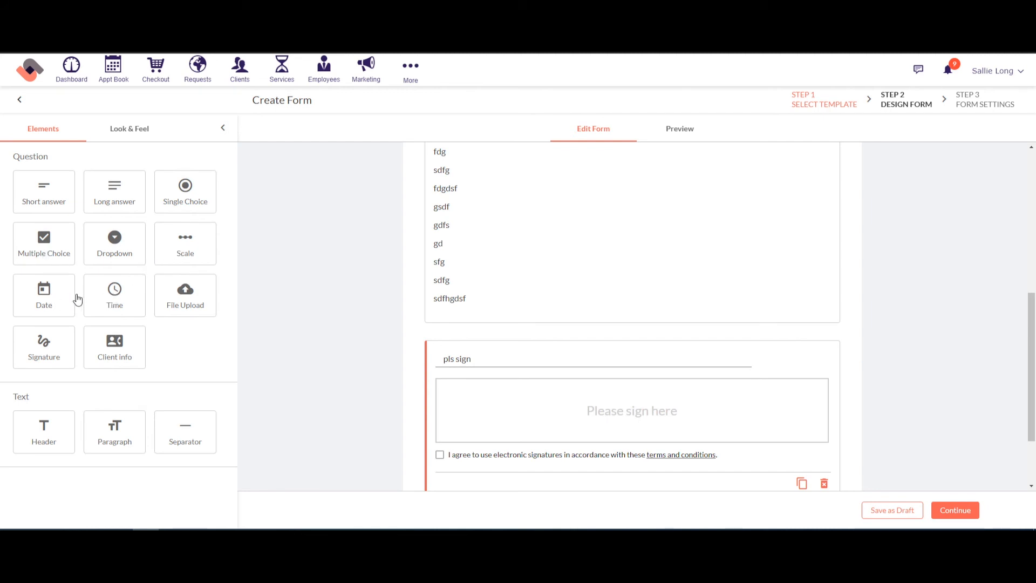
scroll(935, 255, "down", 2)
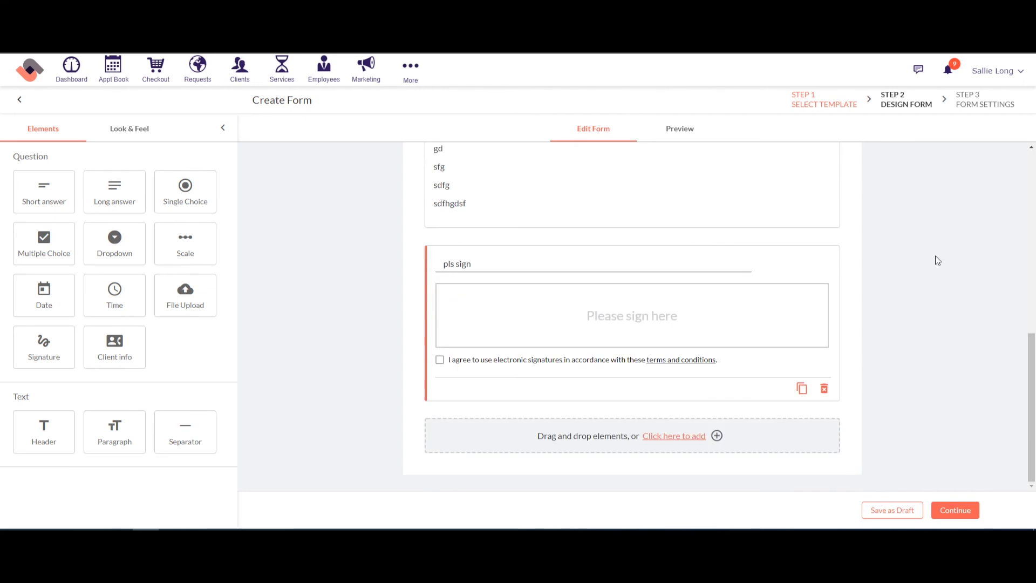
Step: In form settings, try the every-booking, first-booking-only and 12-month expiry requirement options
left_click(954, 511)
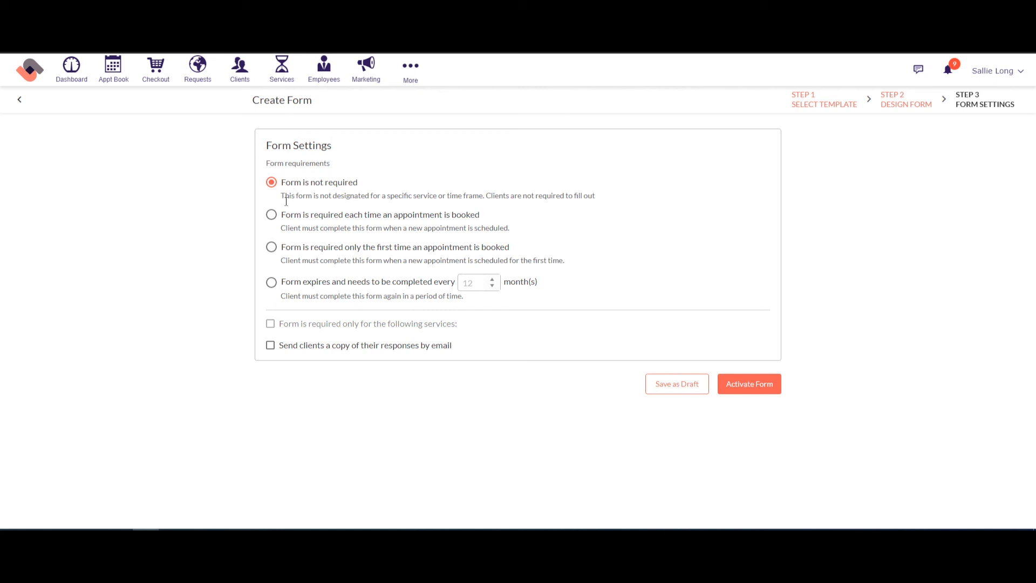
left_click(274, 215)
left_click(272, 247)
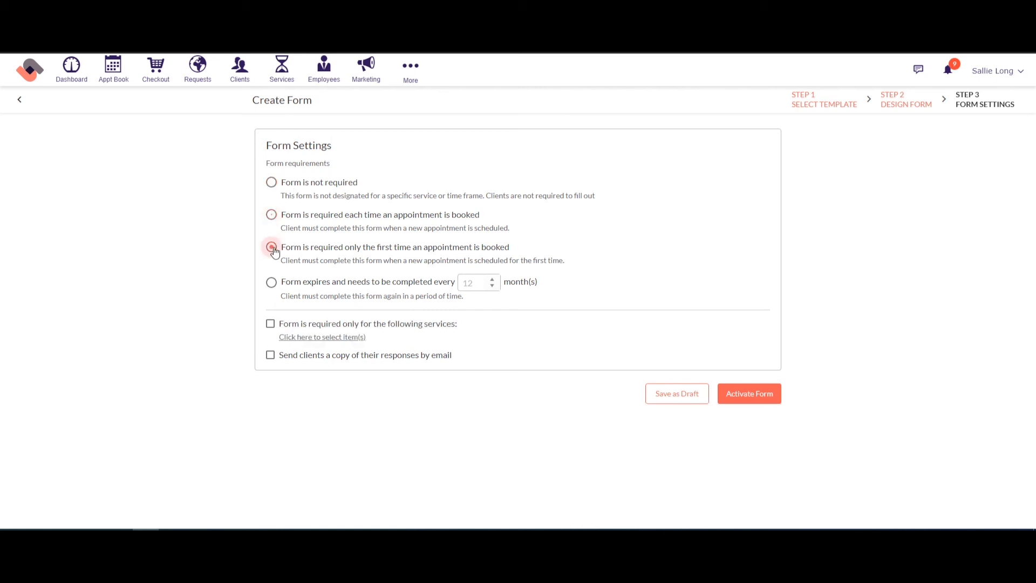
left_click(272, 283)
left_click(271, 214)
left_click(271, 247)
left_click(272, 282)
double_click(476, 286)
left_click(272, 215)
Step: Try a Tanning services restriction, remove it, choose 'Form is not required' and activate the form
left_click(271, 324)
left_click(319, 337)
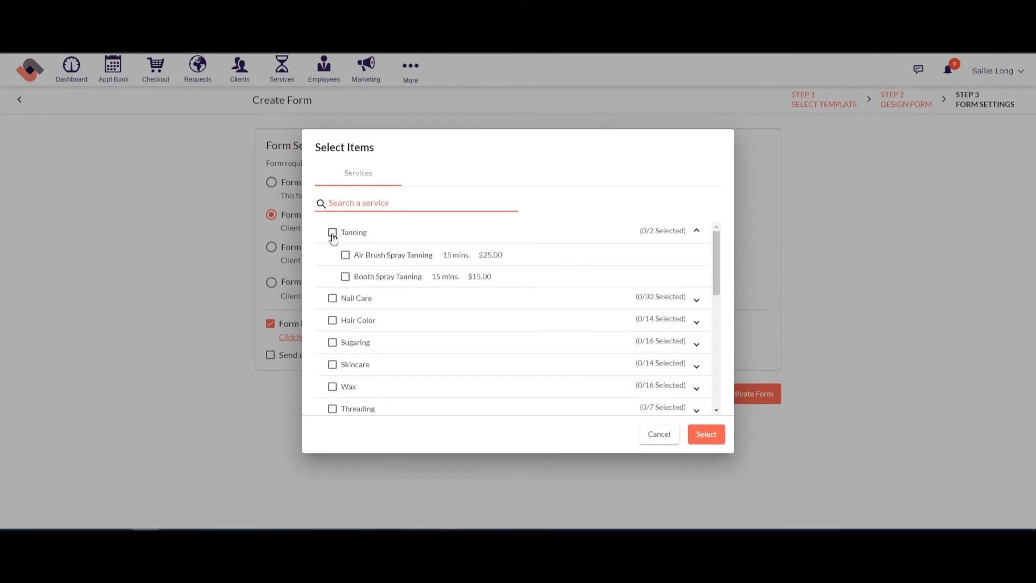
left_click(332, 233)
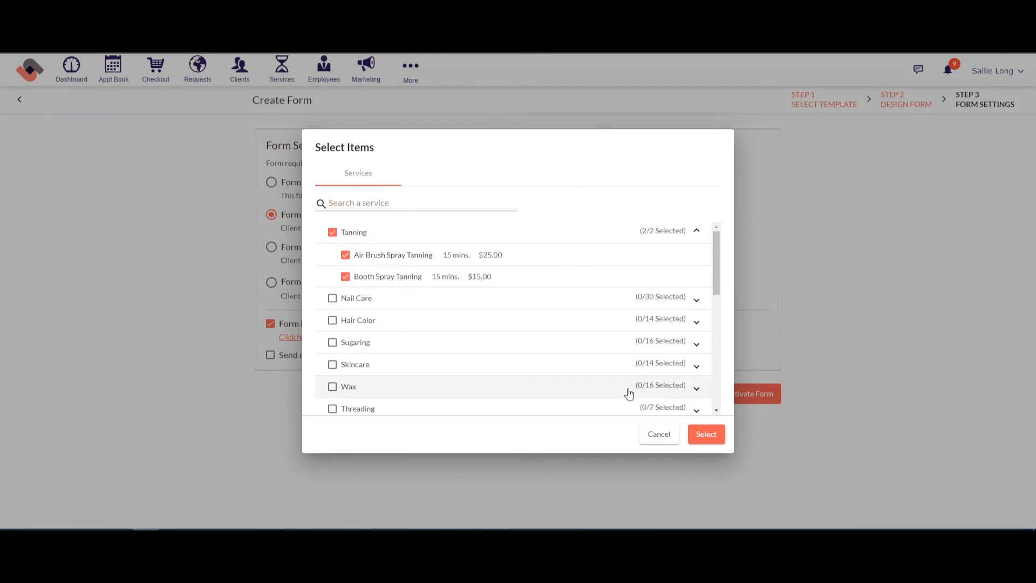
left_click(707, 436)
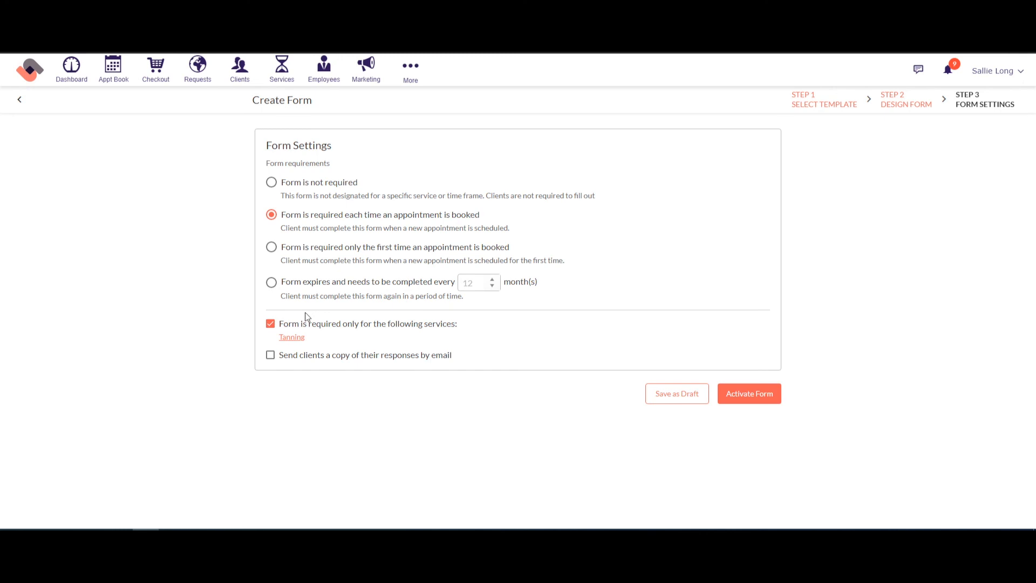
left_click(274, 324)
left_click(274, 185)
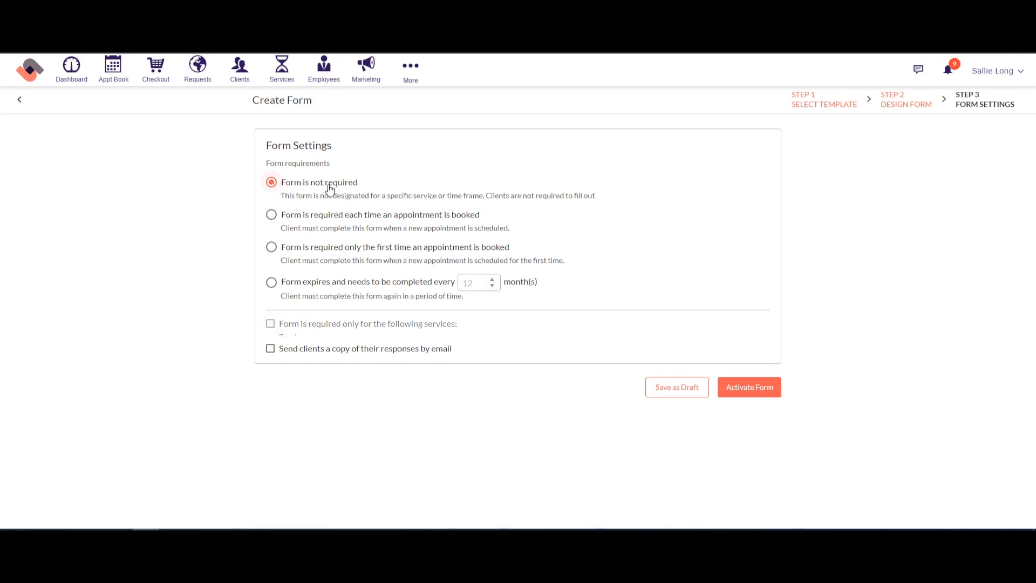
left_click(759, 390)
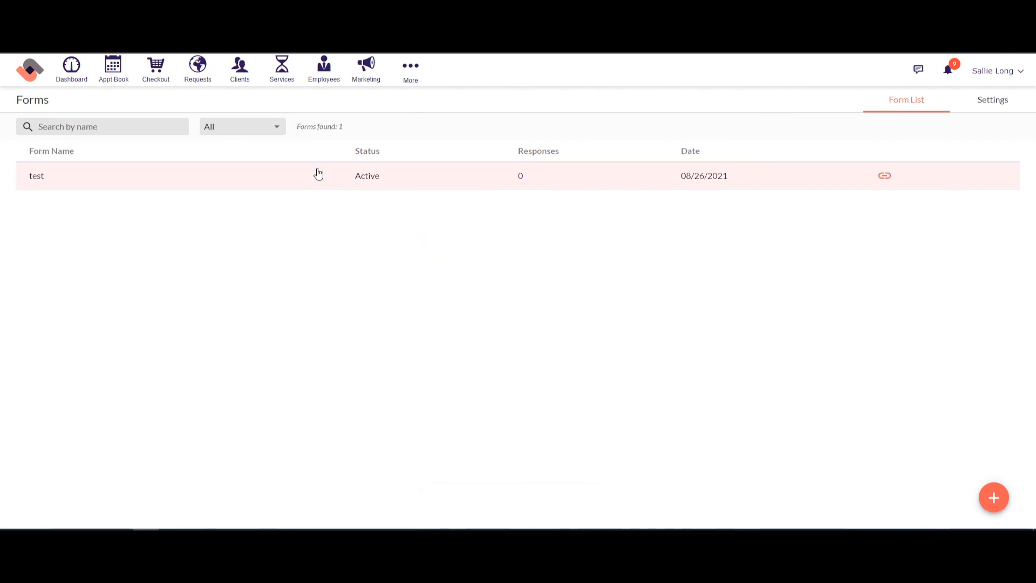
Step: Open a client's record from Clients and pick the 'test' form under Forms > Complete Now
left_click(241, 75)
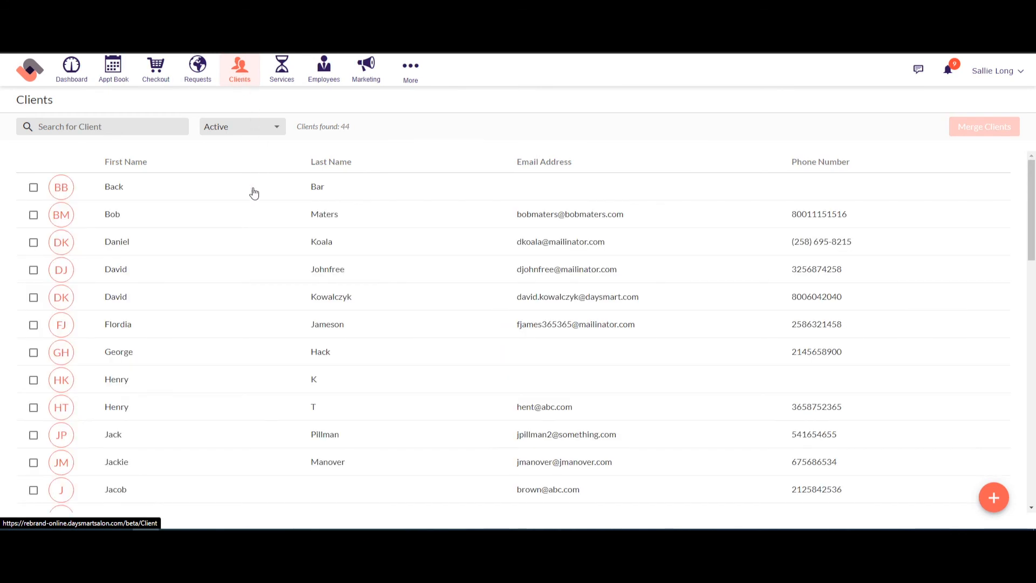
left_click(215, 217)
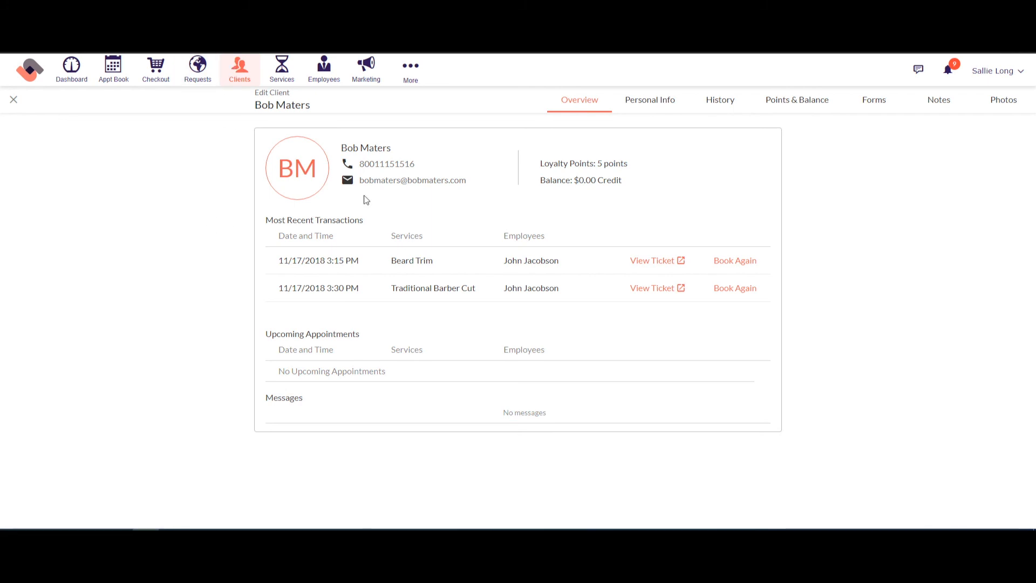
left_click(872, 104)
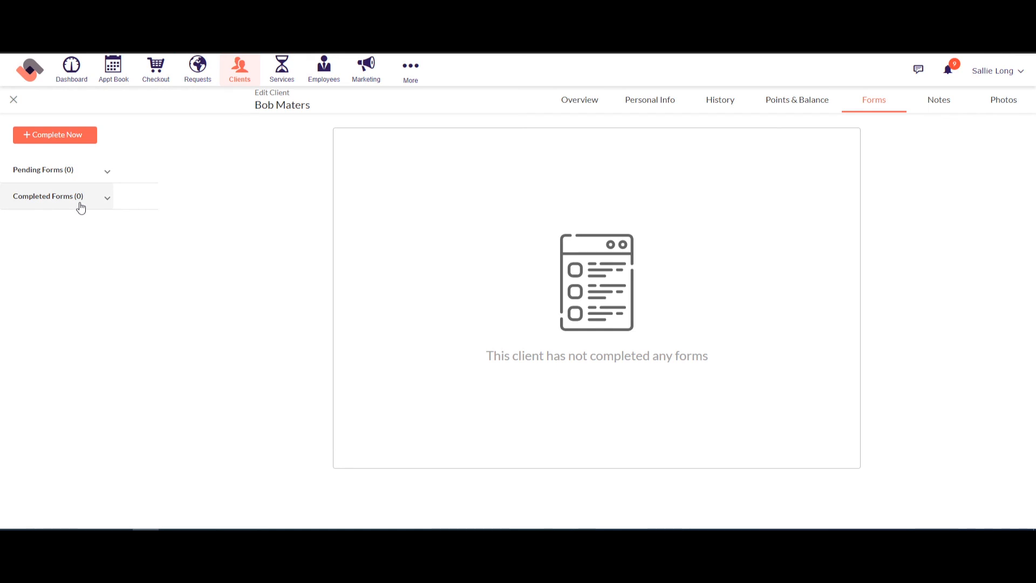
left_click(68, 138)
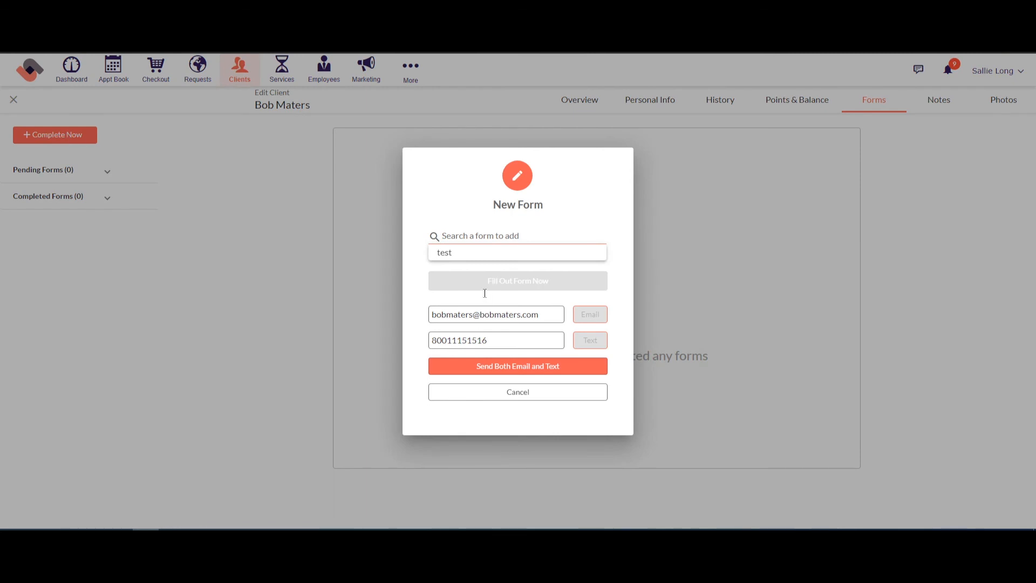
left_click(452, 254)
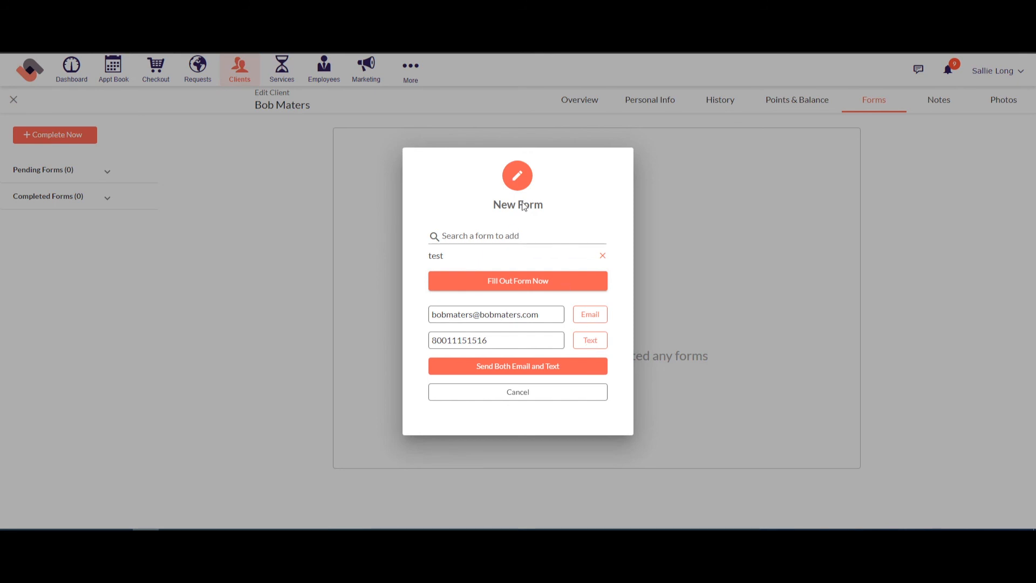
Step: Cancel the 'test' form without sending it, then go to the appointment calendar
left_click(518, 394)
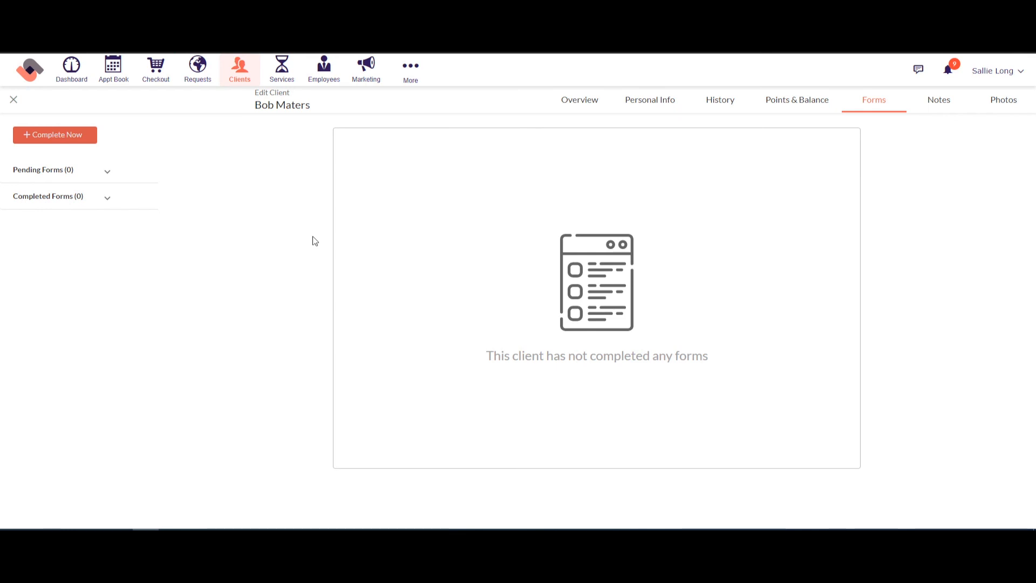
left_click(124, 77)
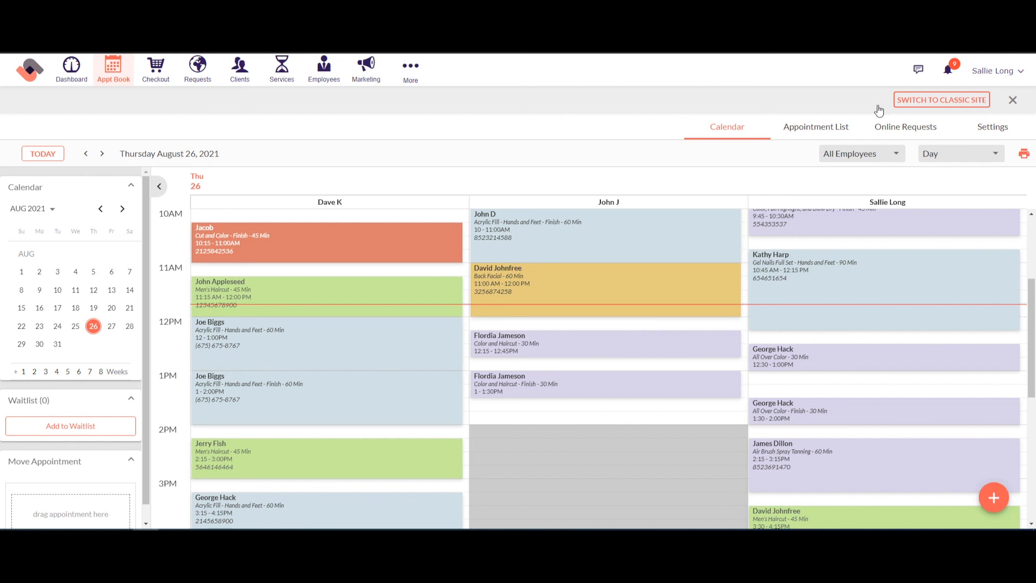
Step: Dismiss the 'Switch to Classic Site' bar on the August 26, 2021 calendar and open More
left_click(1011, 102)
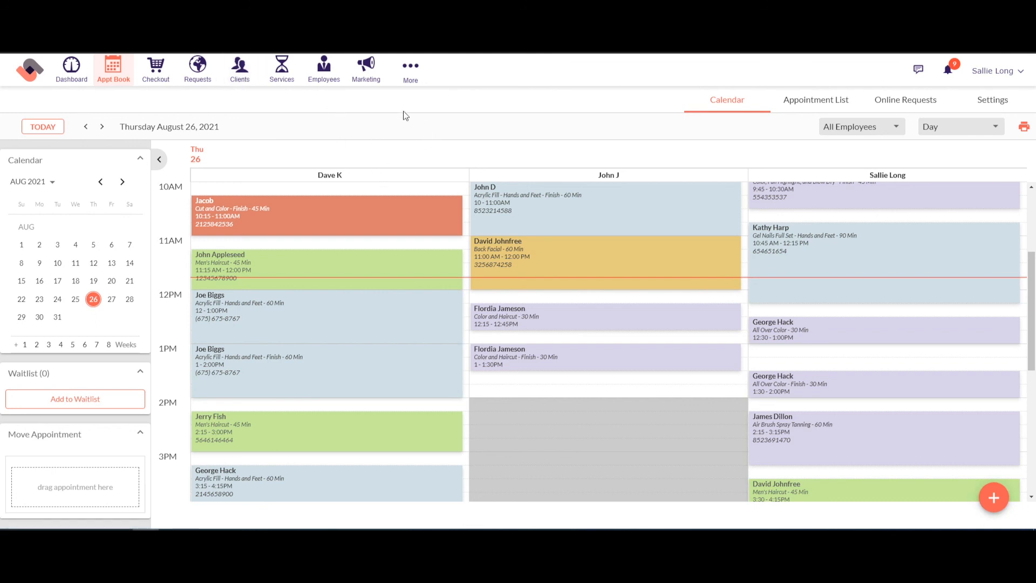
left_click(409, 75)
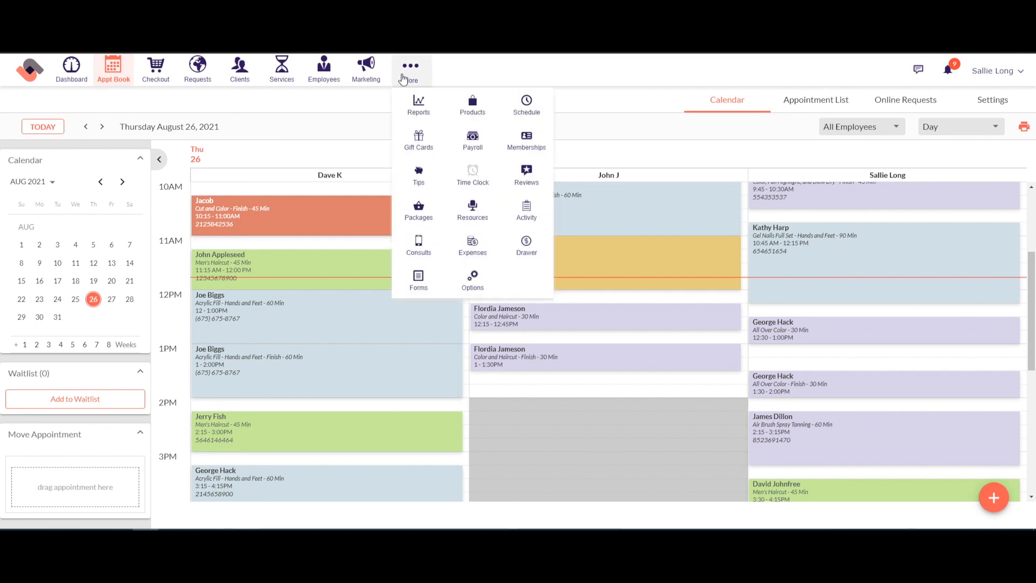
Step: In Reports, list the Sales category and open 'Sales Totals and Sales Tax by Range of Days'
left_click(420, 112)
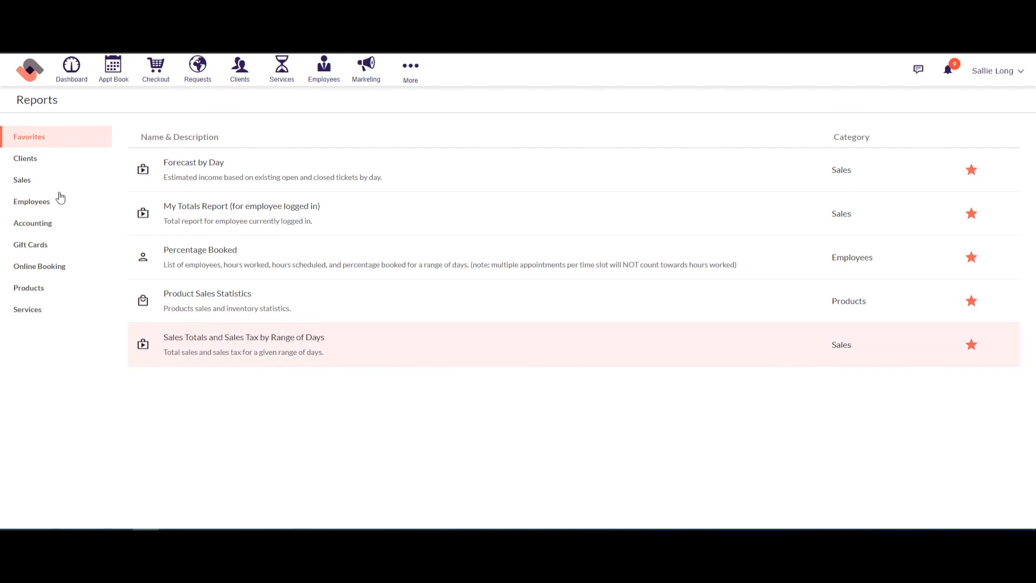
left_click(29, 182)
scroll(374, 286, "down", 5)
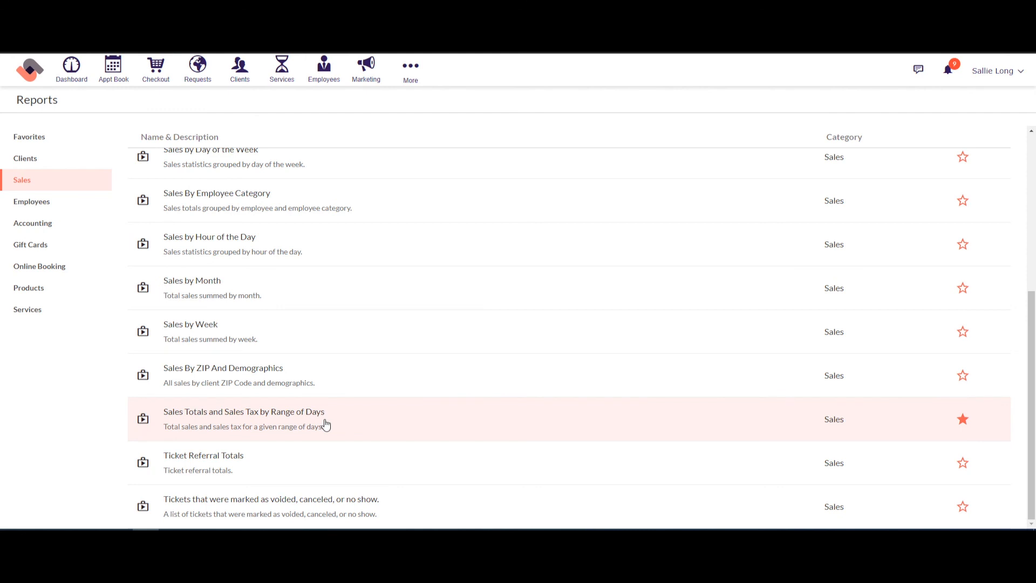
left_click(326, 425)
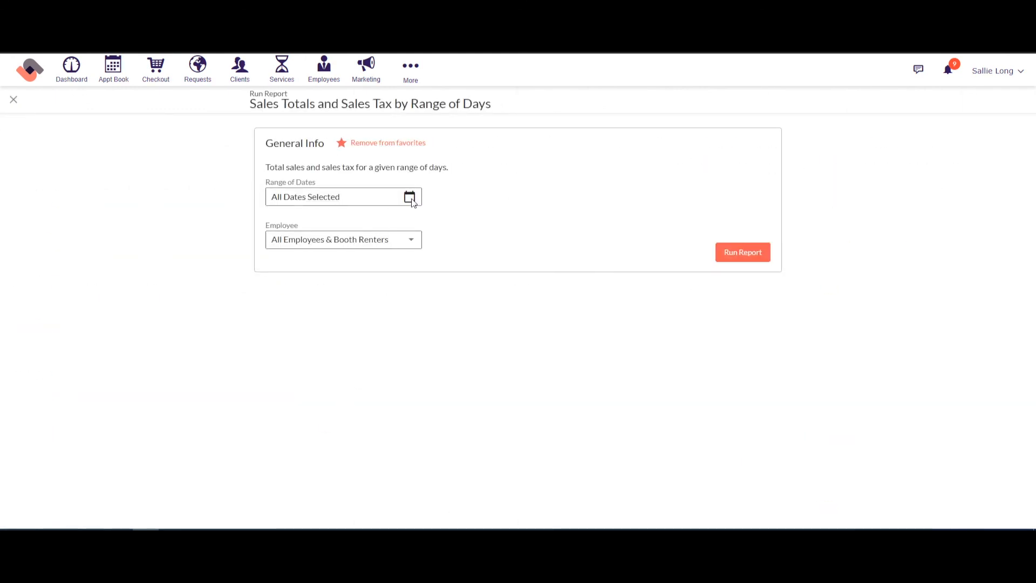
Step: Set the date range to Today (08/26/2021) and run the report
left_click(410, 198)
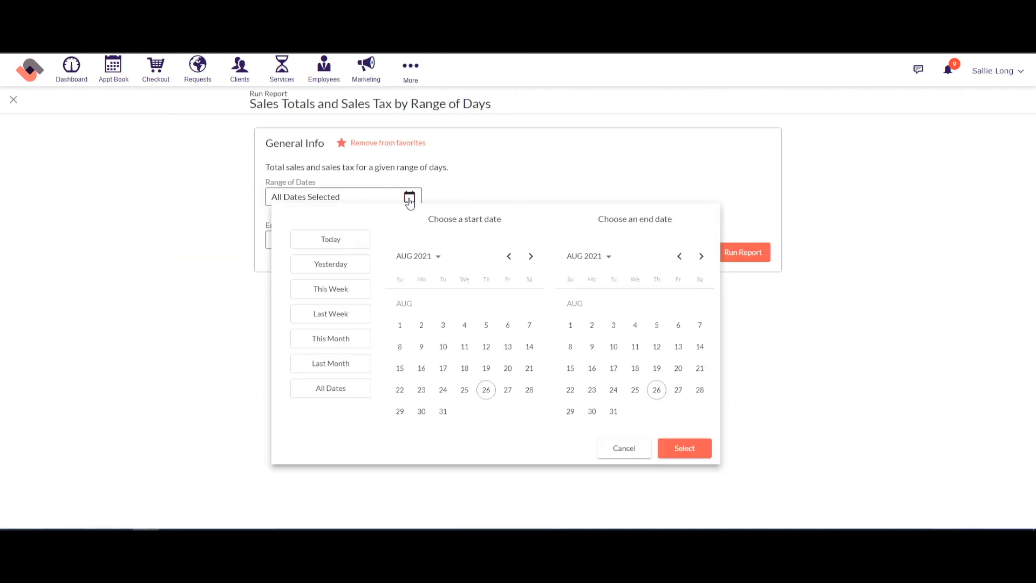
left_click(348, 244)
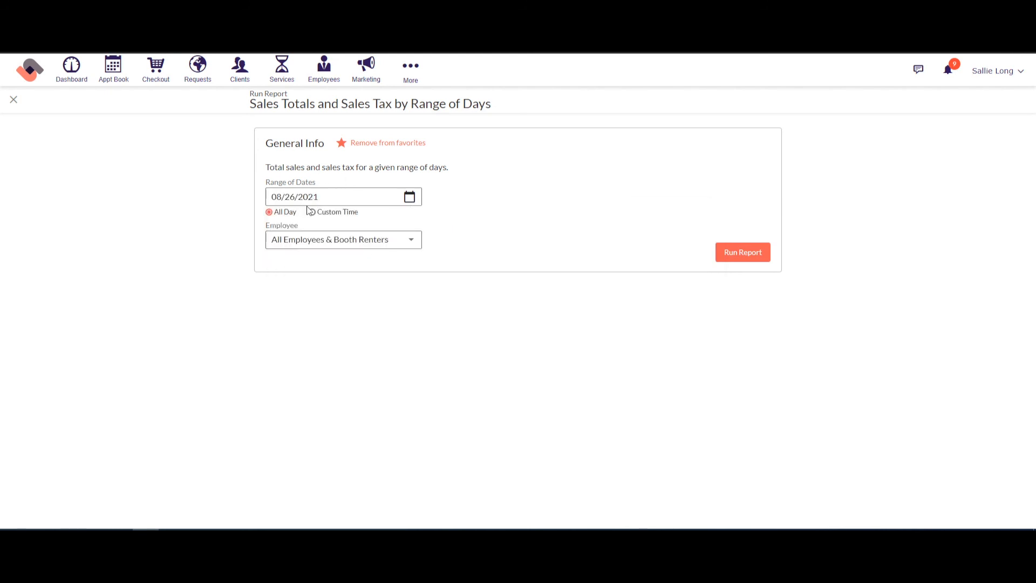
left_click(411, 199)
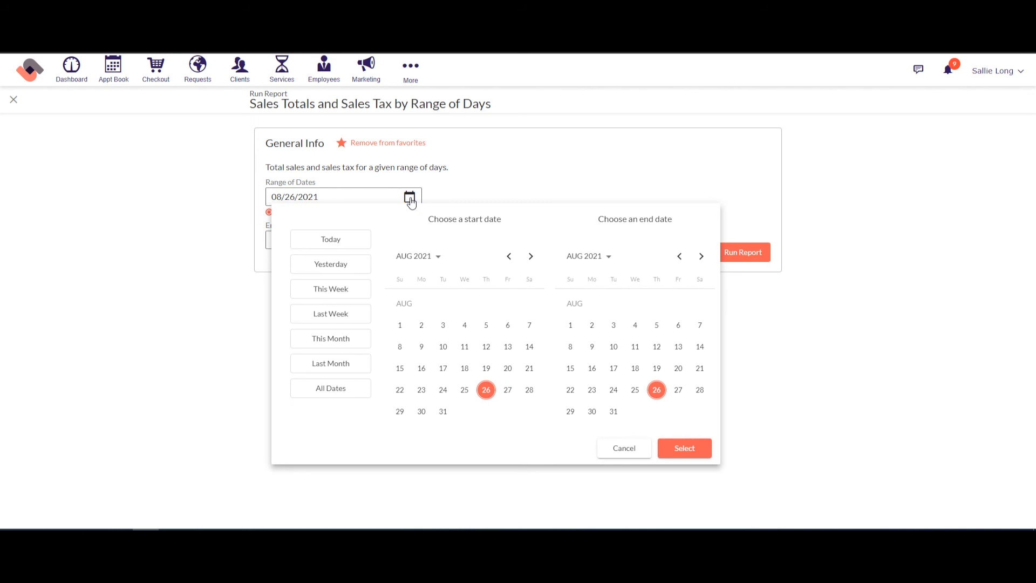
left_click(536, 176)
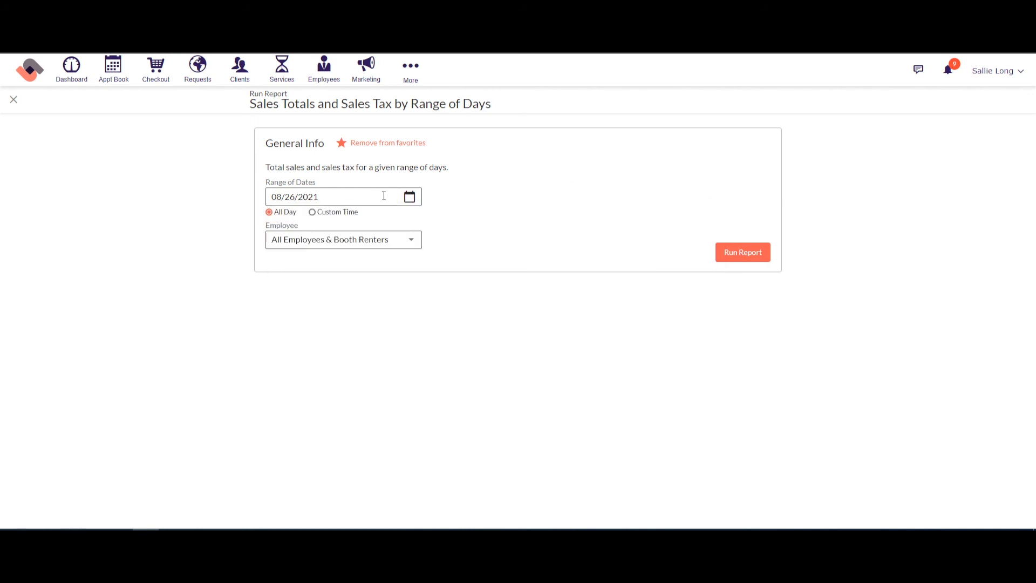
left_click(757, 259)
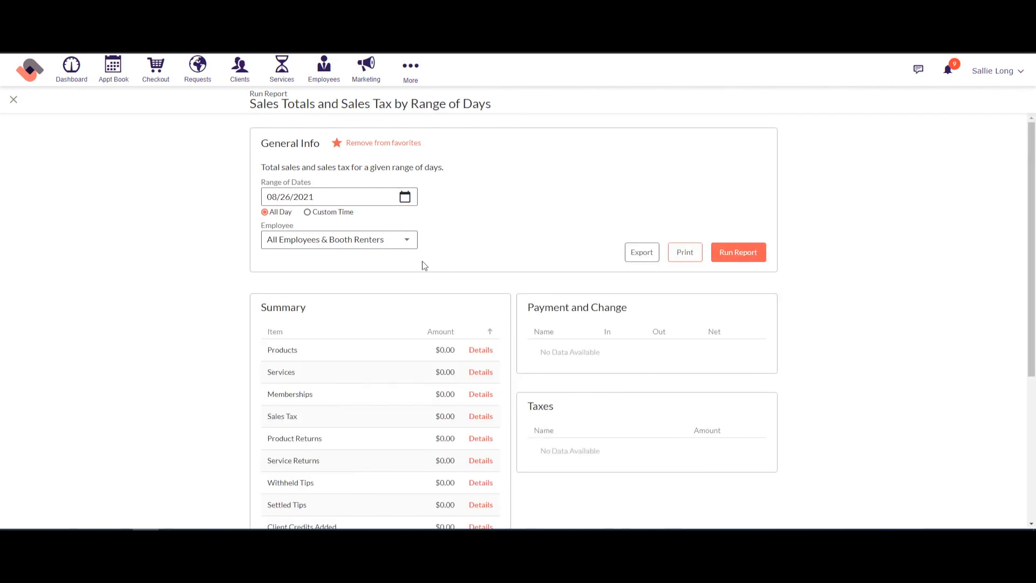
scroll(421, 259, "down", 2)
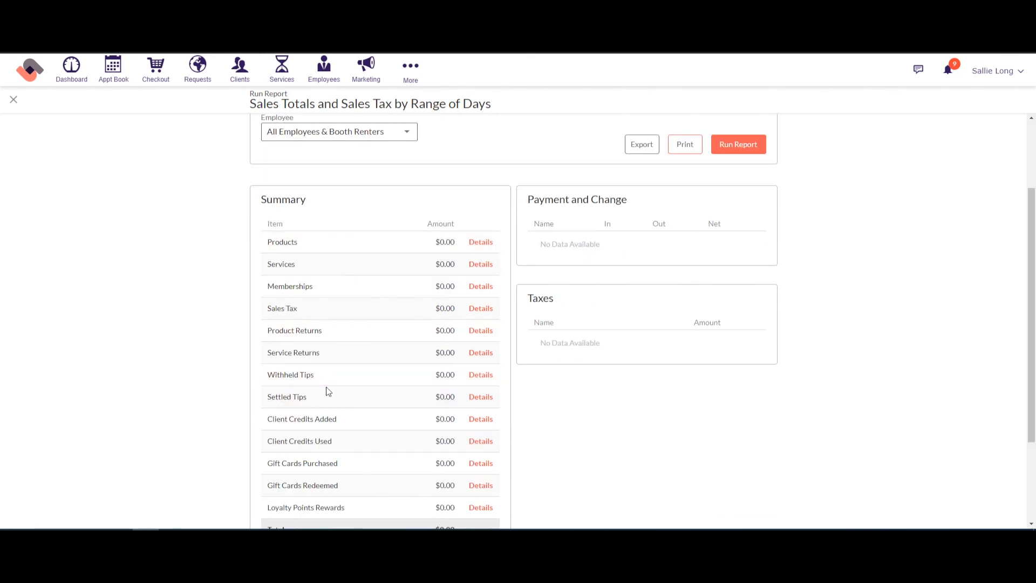
scroll(328, 390, "down", 1)
scroll(328, 389, "down", 1)
scroll(321, 243, "up", 2)
Step: Inspect the Services and Sales Tax detail panels, all showing $0.00
left_click(478, 265)
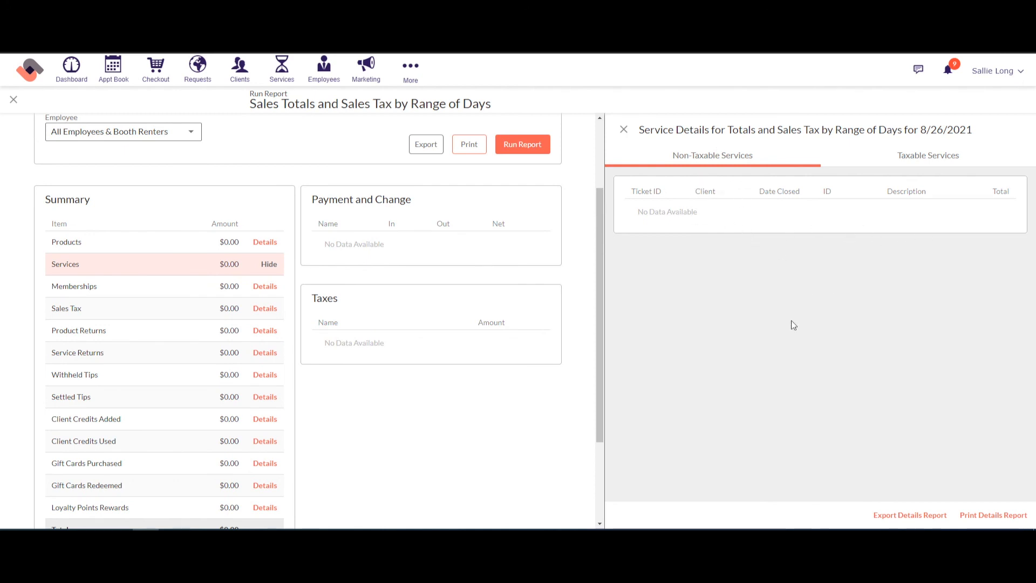
left_click(623, 130)
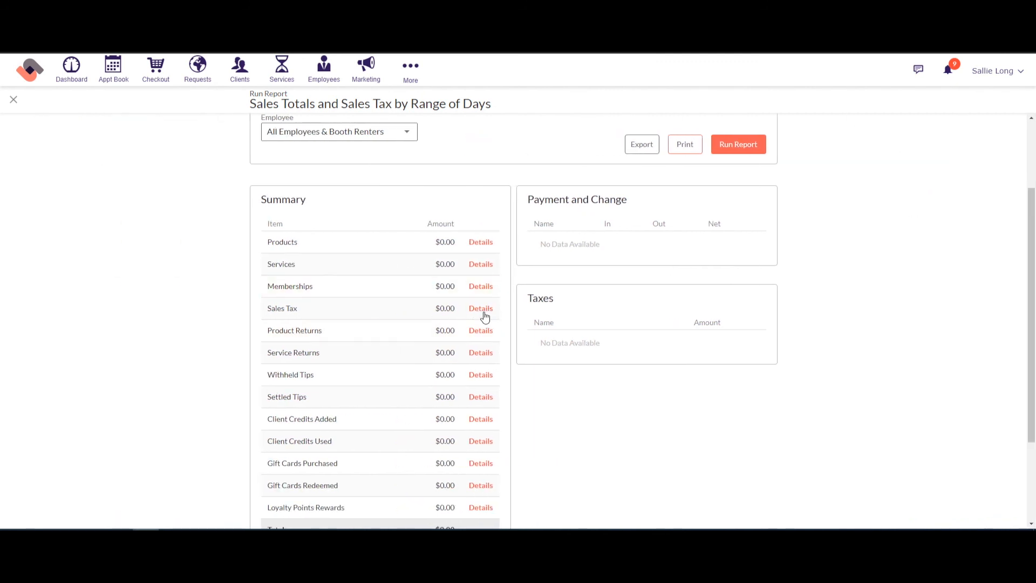
left_click(482, 313)
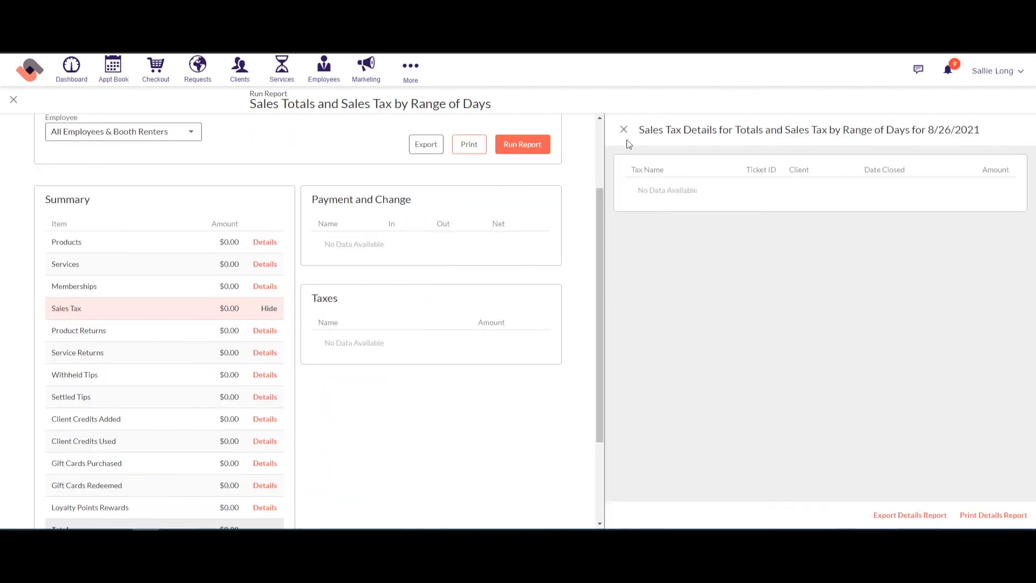
left_click(624, 131)
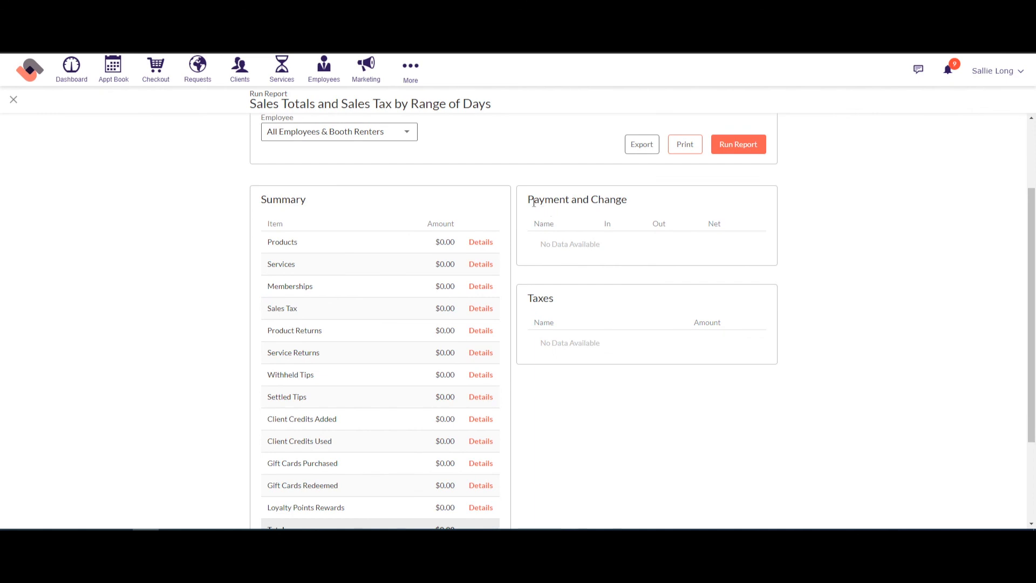
left_click_drag(534, 202, 623, 202)
scroll(576, 302, "down", 2)
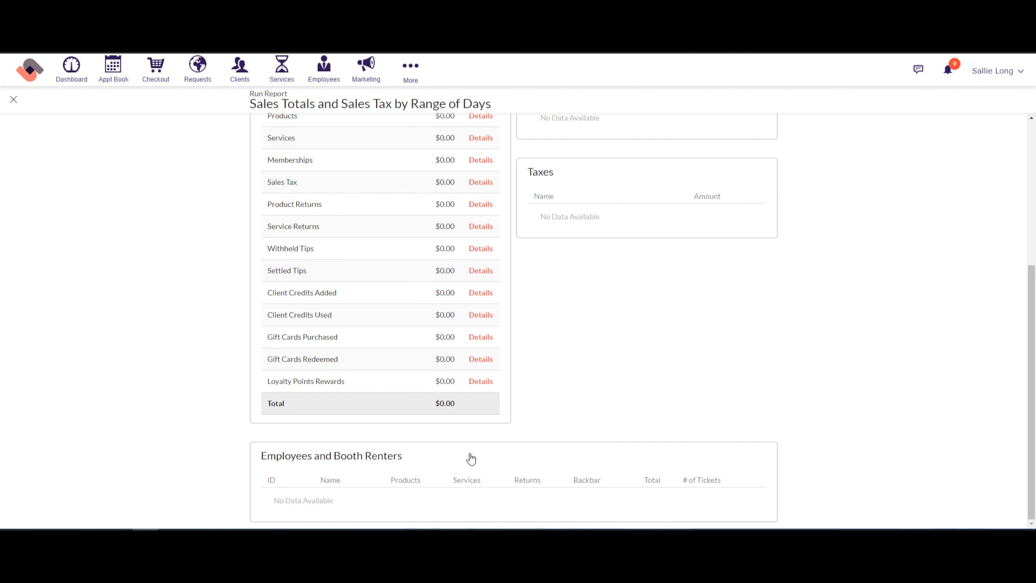
scroll(216, 327, "up", 5)
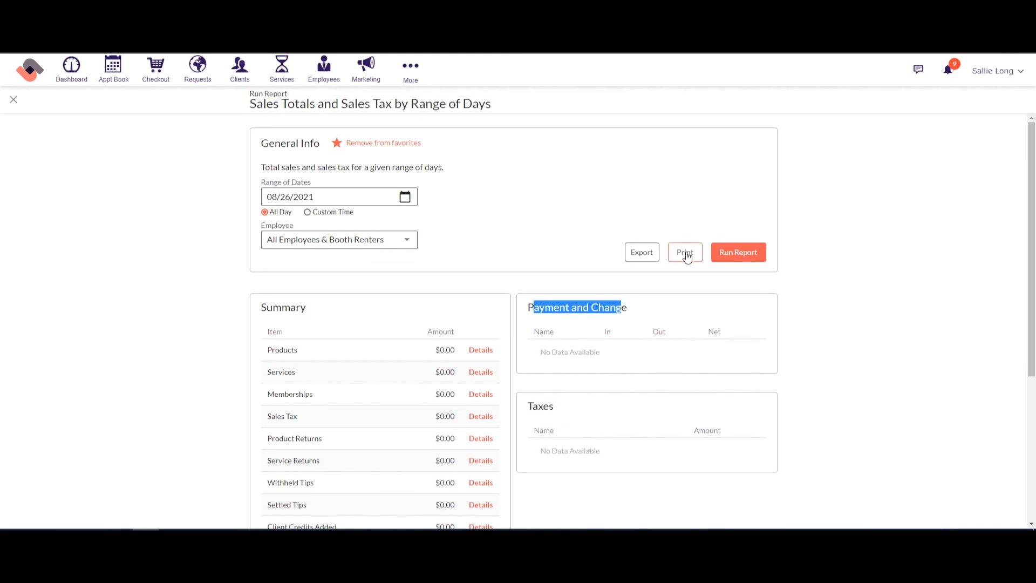
Step: Close the report and browse Clients, Sales, Employees, Accounting, Gift Cards, Online Booking, Products and Services reports
left_click(13, 102)
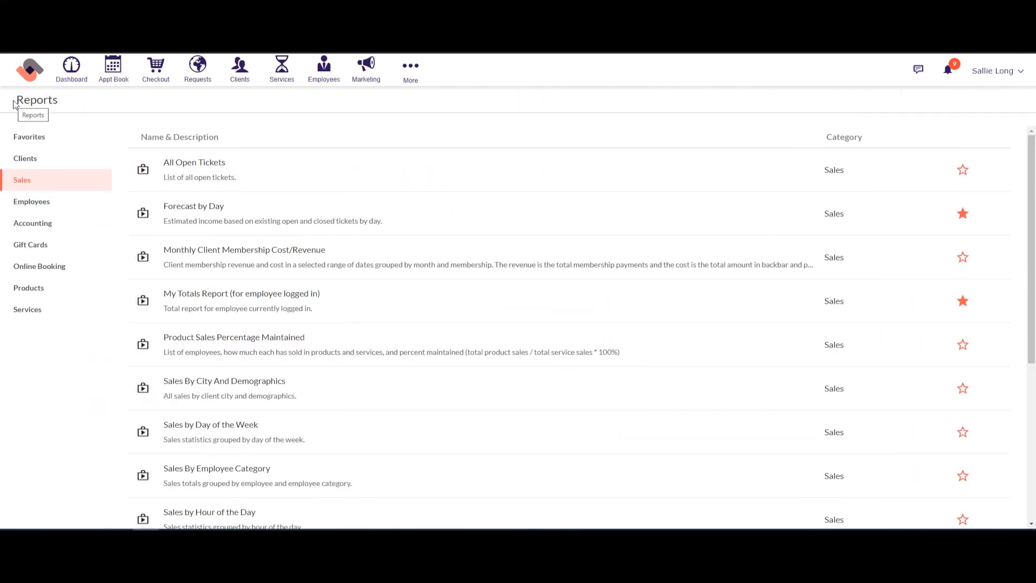
left_click(41, 163)
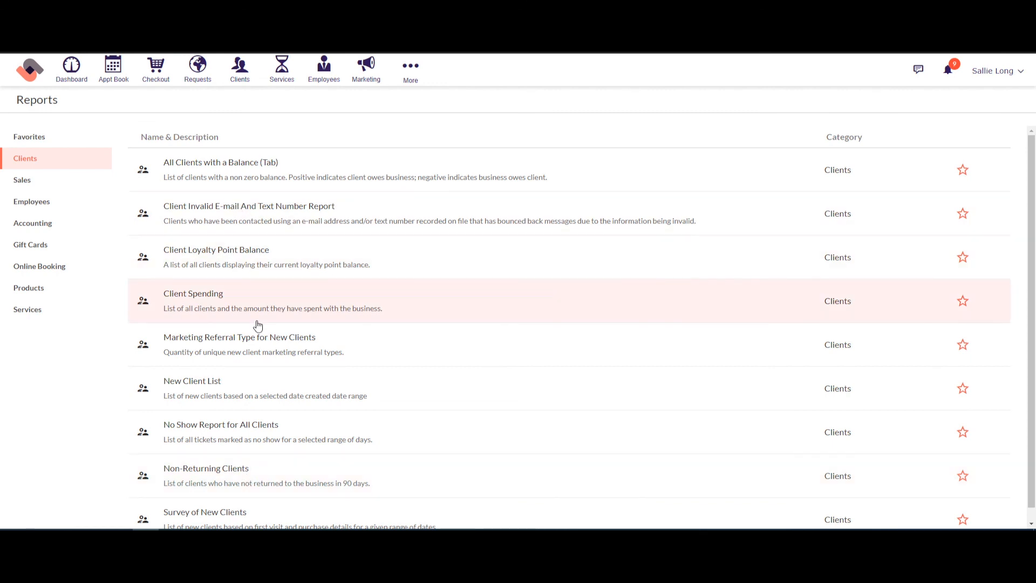
left_click(54, 184)
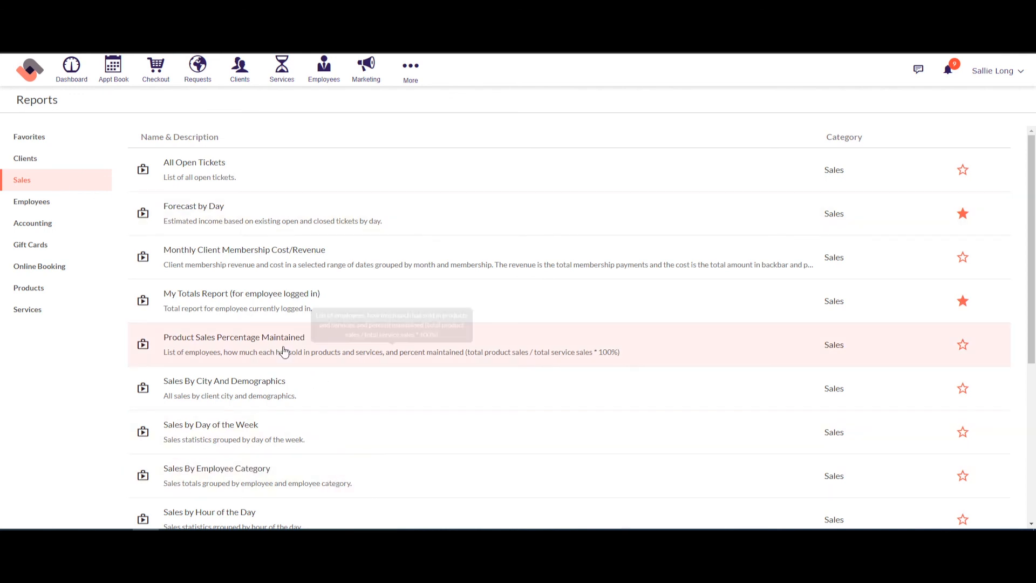
left_click(44, 207)
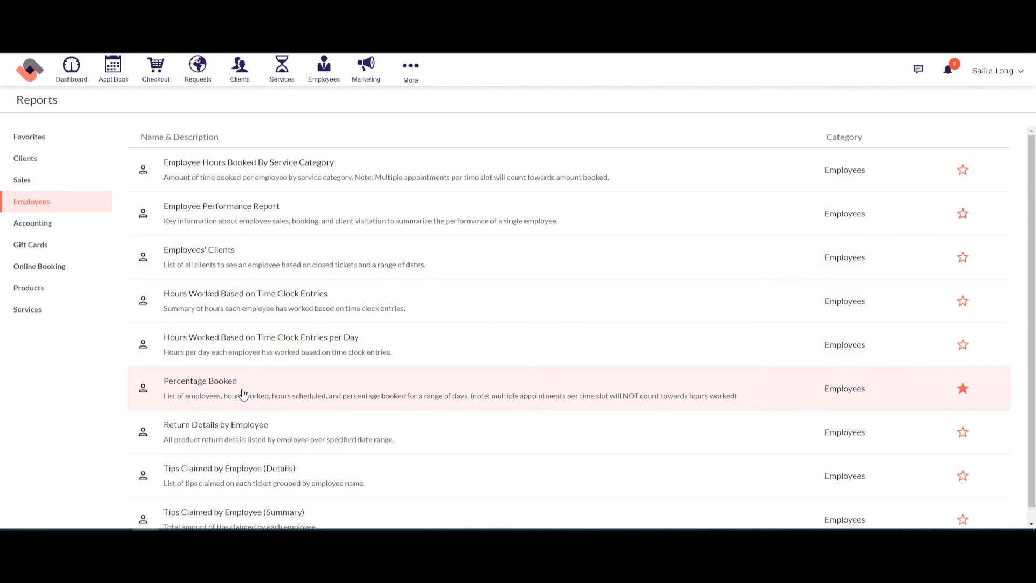
left_click(44, 229)
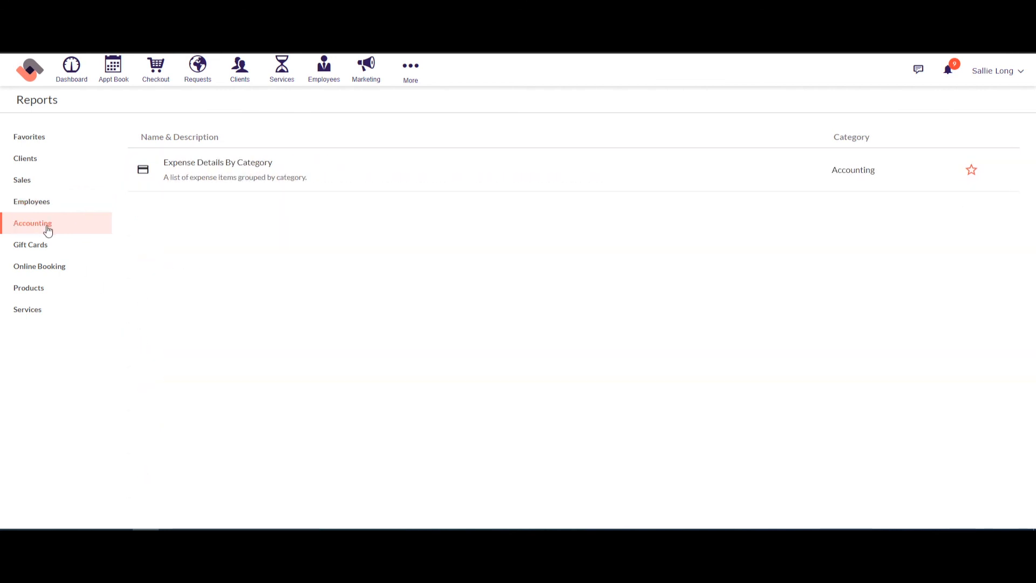
left_click(34, 251)
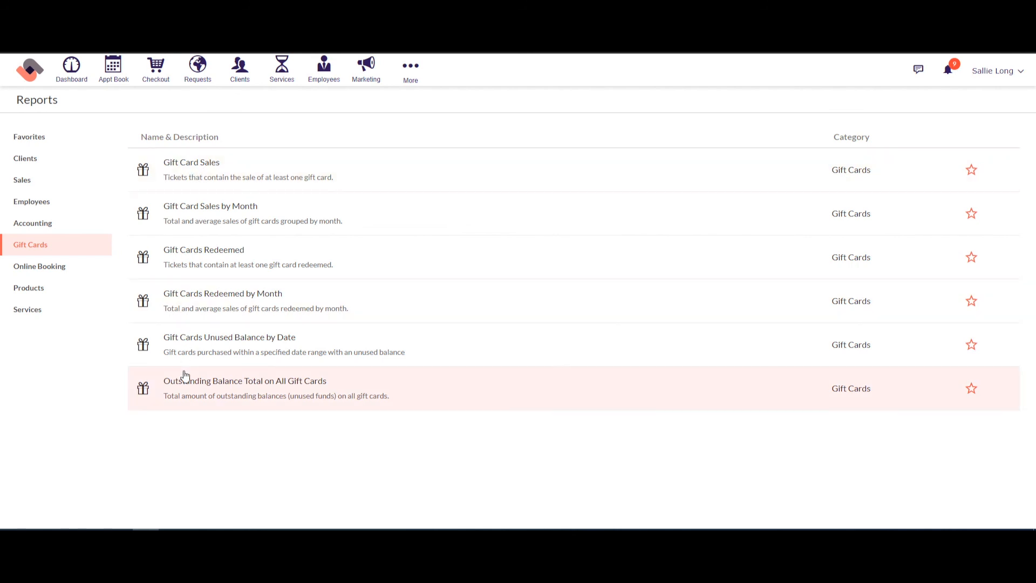
left_click(54, 272)
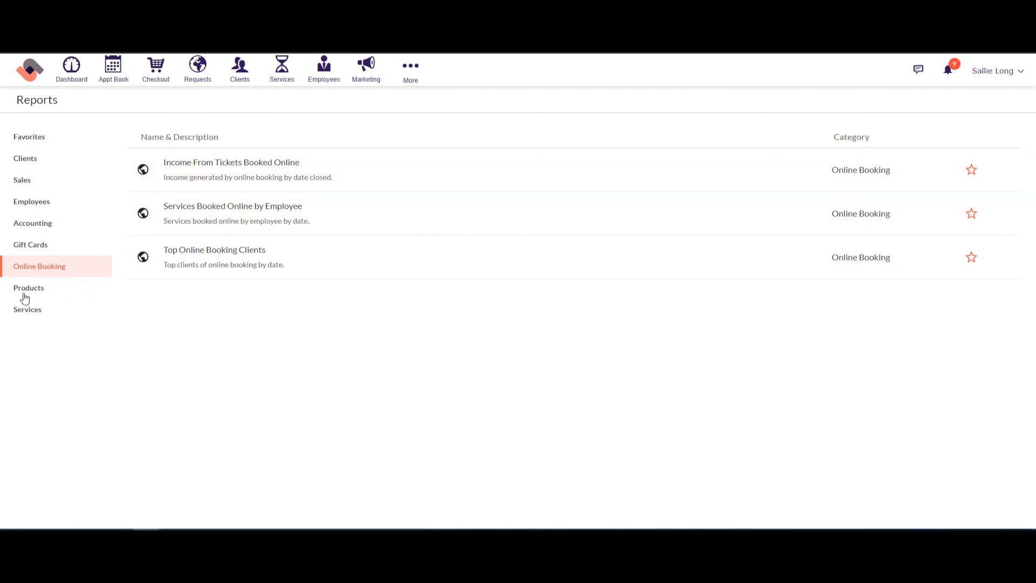
left_click(24, 296)
left_click(43, 318)
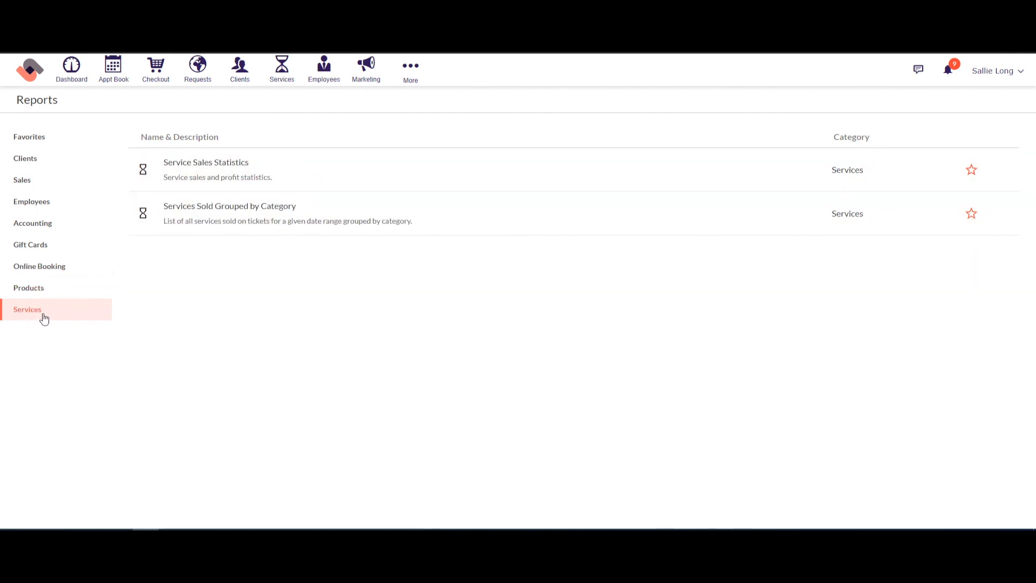